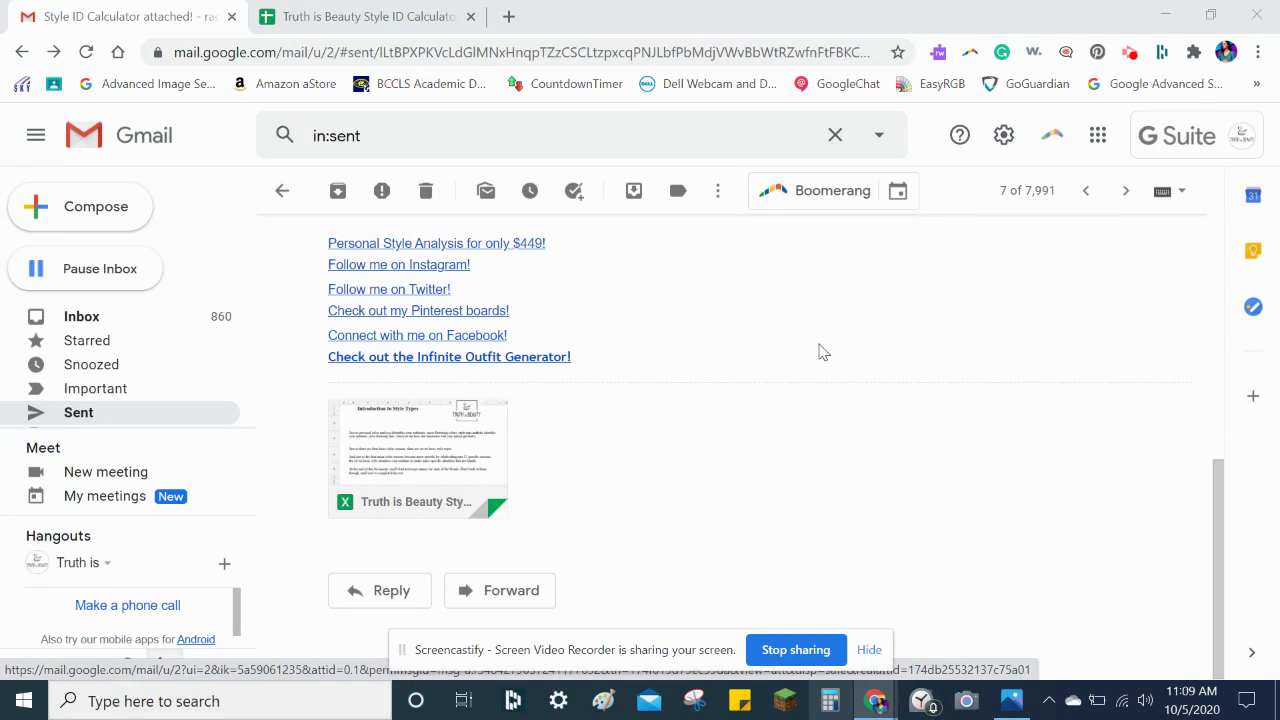
Preview the attached Style ID Calculator workbook with its open-with options, then switch to the copy open in Google Sheets
{"action": "left_click", "coordinate": [434, 461]}
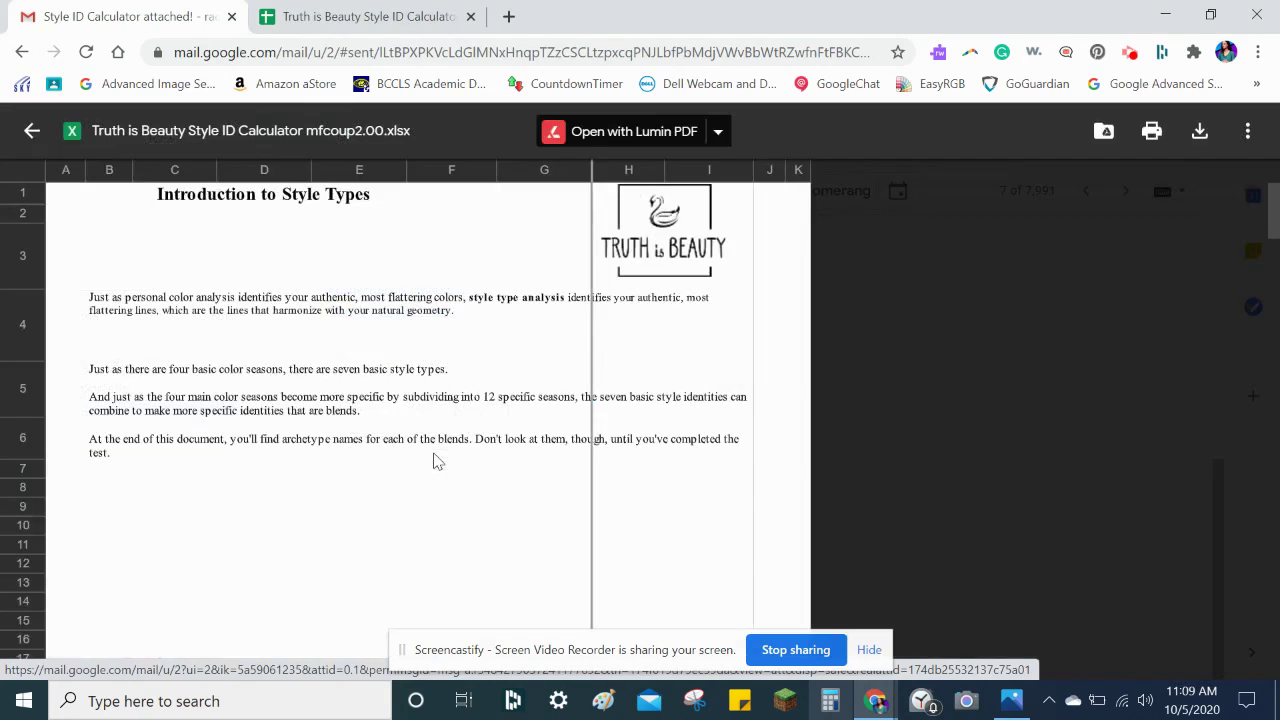
{"action": "left_click", "coordinate": [719, 132]}
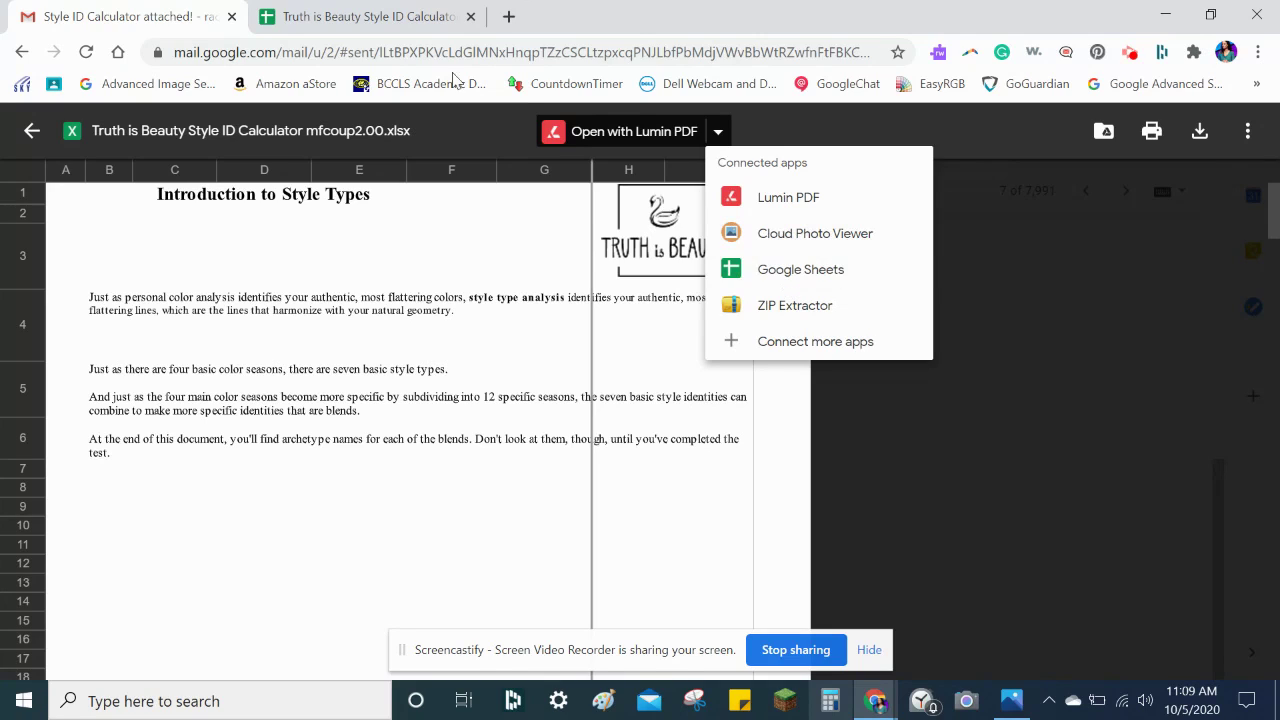
{"action": "left_click", "coordinate": [365, 17]}
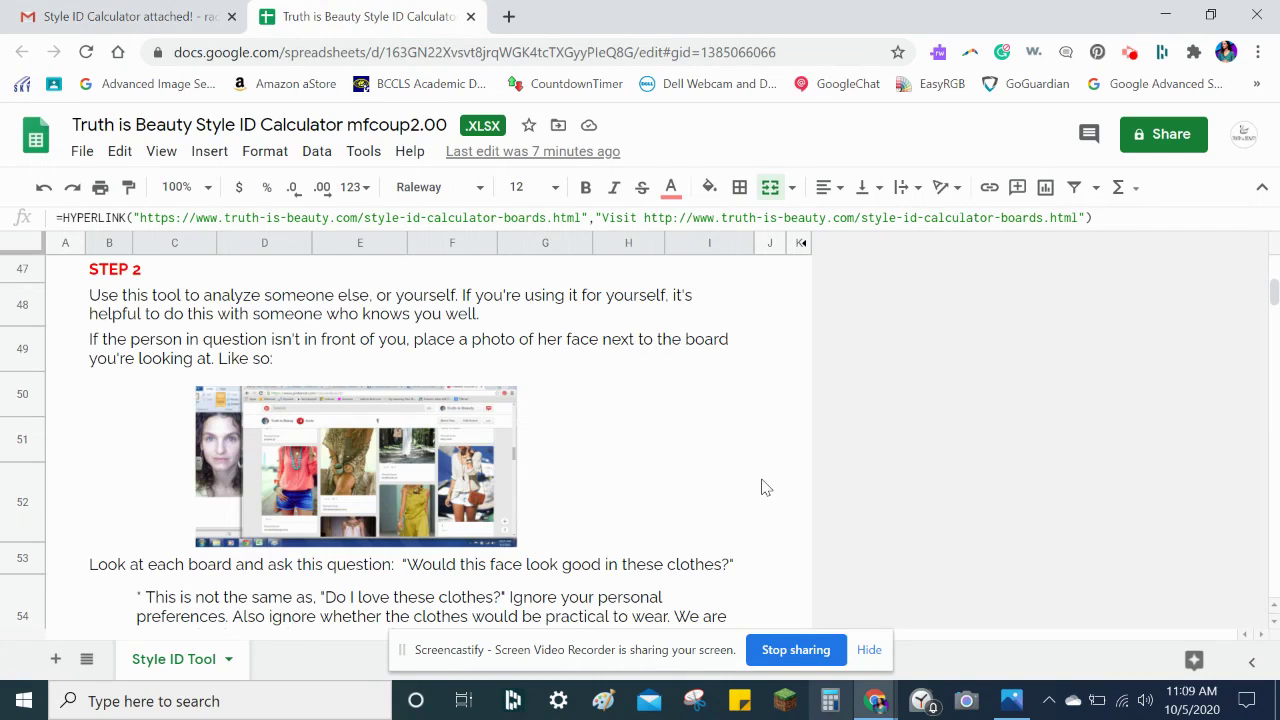
Open the truth-is-beauty.com Style ID Calculator boards page linked in row 43 under Step 1 of the spreadsheet
{"action": "scroll", "coordinate": [706, 553], "scroll_direction": "up", "scroll_amount": 15}
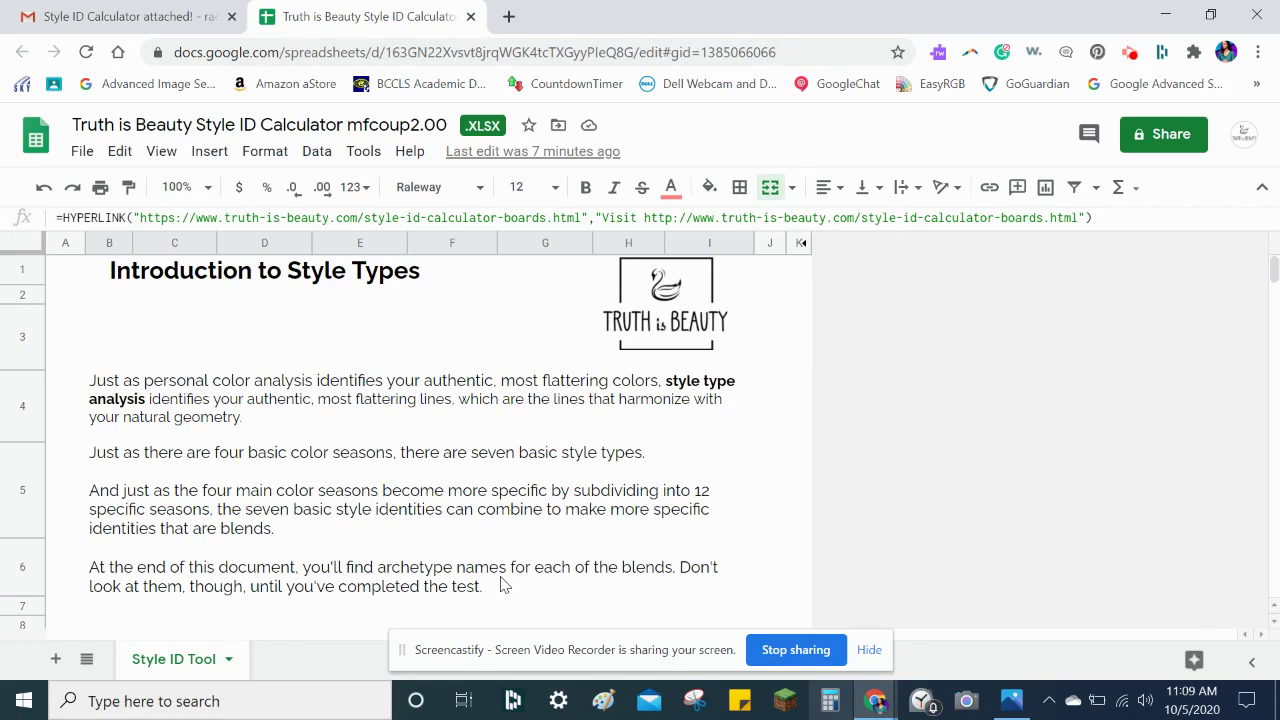
{"action": "scroll", "coordinate": [503, 585], "scroll_direction": "down", "scroll_amount": 15}
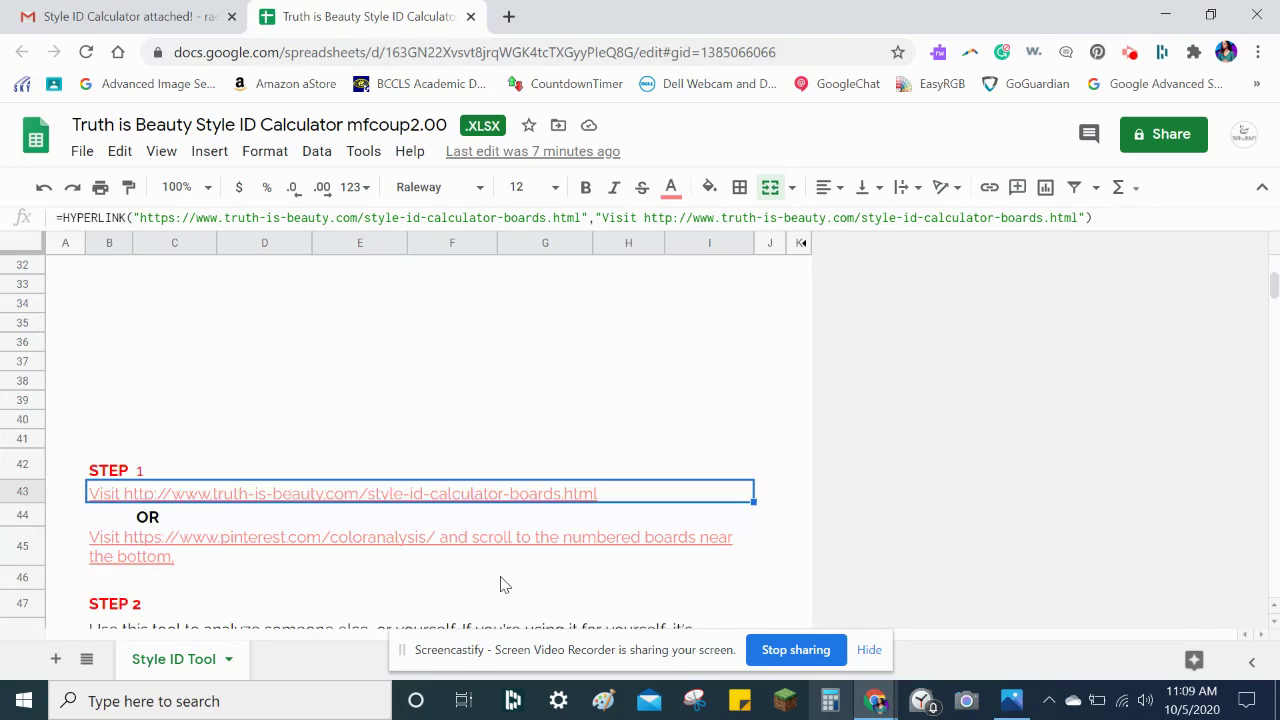
{"action": "left_click", "coordinate": [365, 509]}
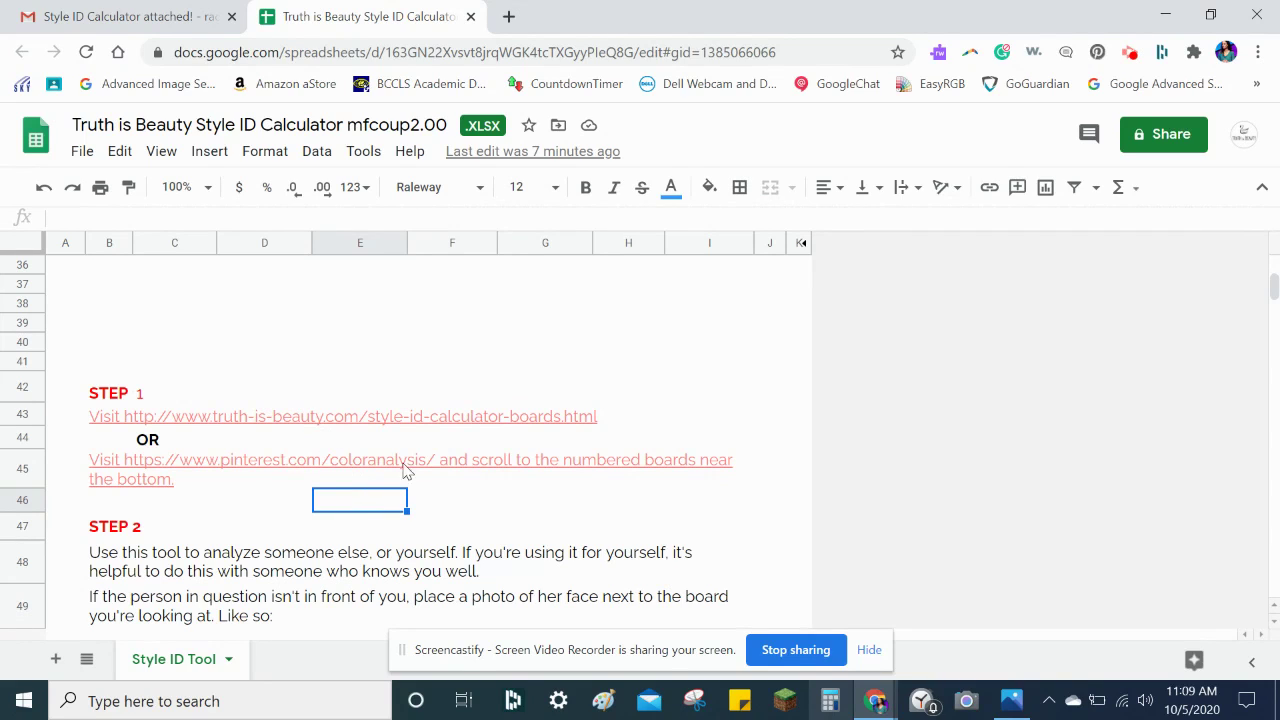
{"action": "mouse_move", "coordinate": [380, 470]}
{"action": "left_click", "coordinate": [320, 416]}
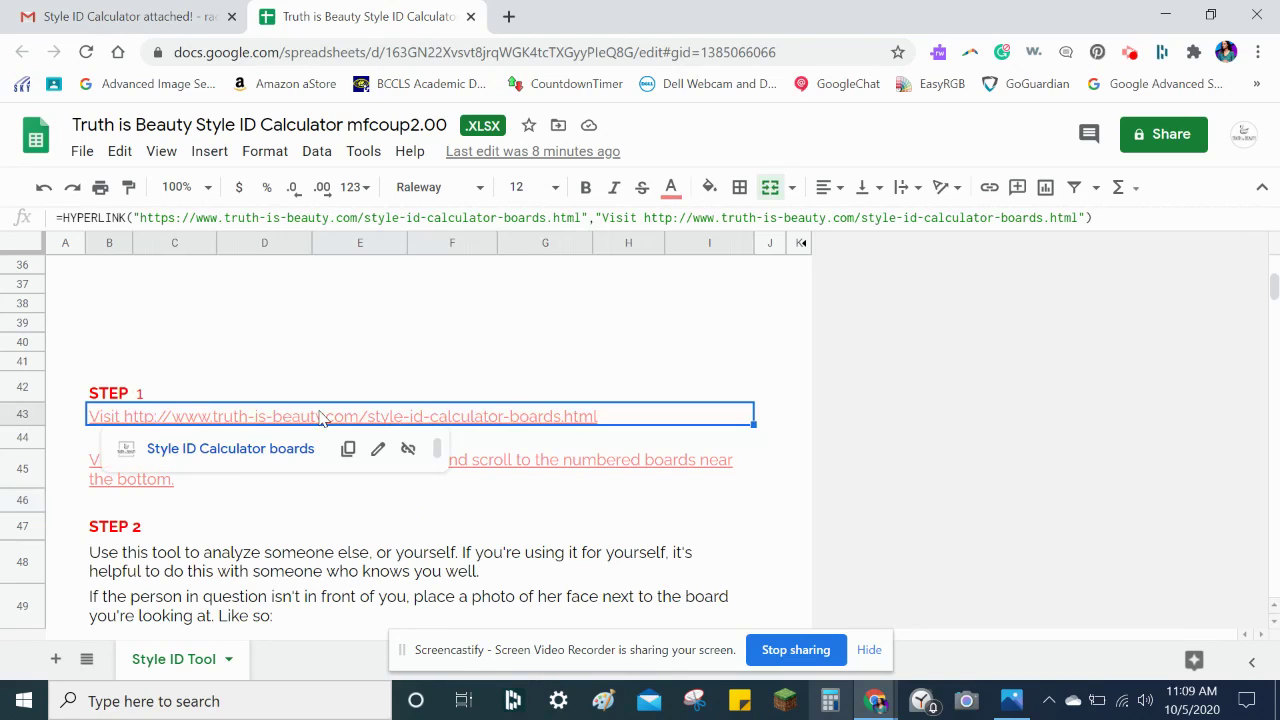
{"action": "left_click", "coordinate": [214, 448]}
{"action": "left_click", "coordinate": [568, 22]}
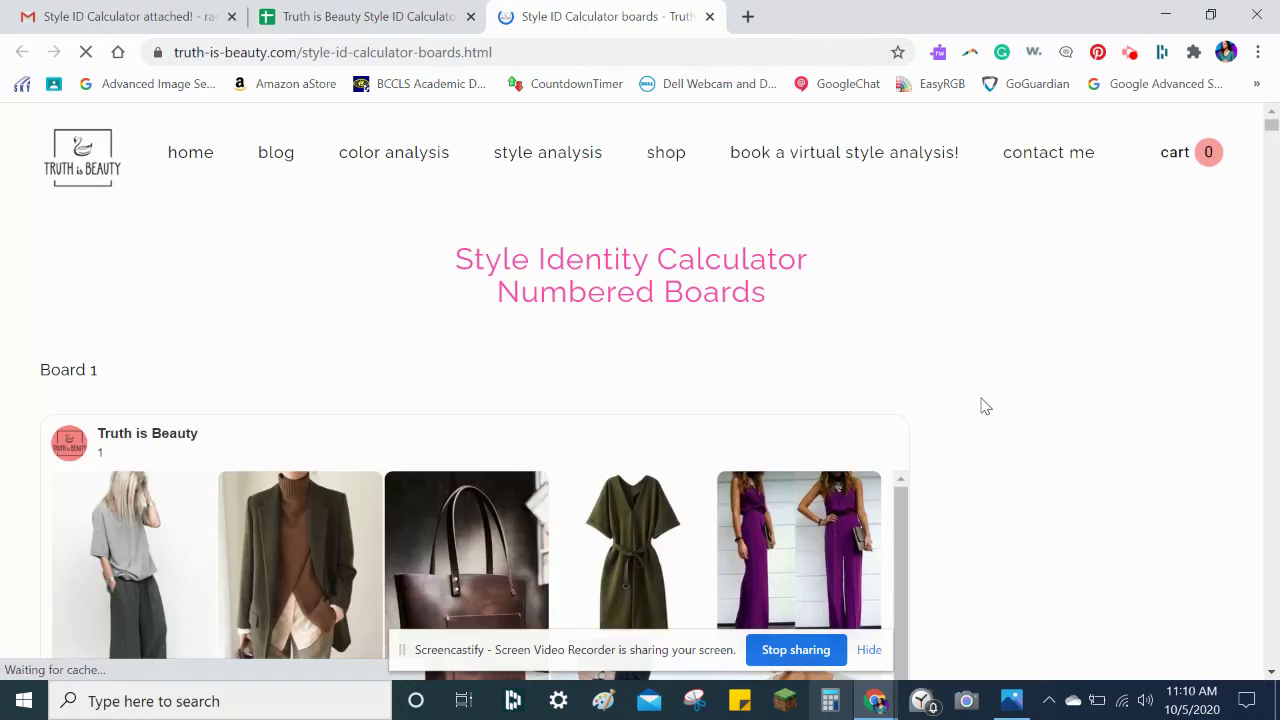
Browse the numbered style boards on the page from Board 1 through Board 14
{"action": "scroll", "coordinate": [930, 376], "scroll_direction": "down", "scroll_amount": 15}
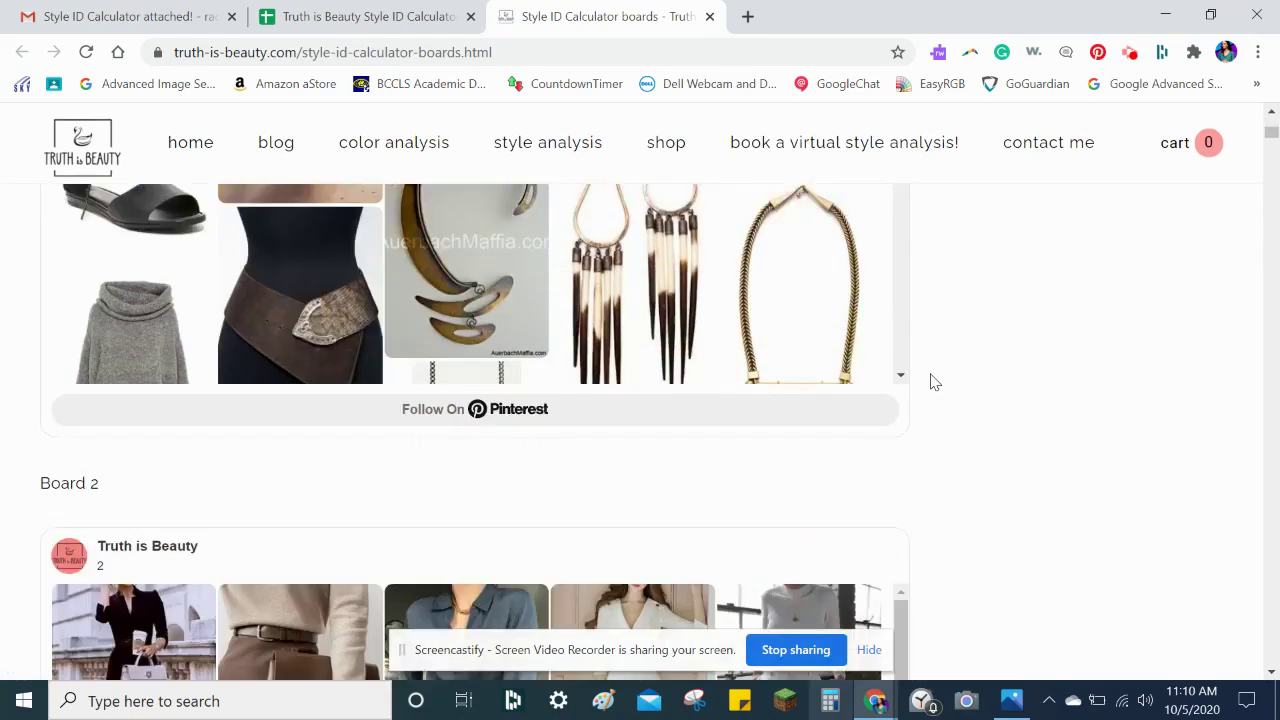
{"action": "scroll", "coordinate": [930, 382], "scroll_direction": "down", "scroll_amount": 1}
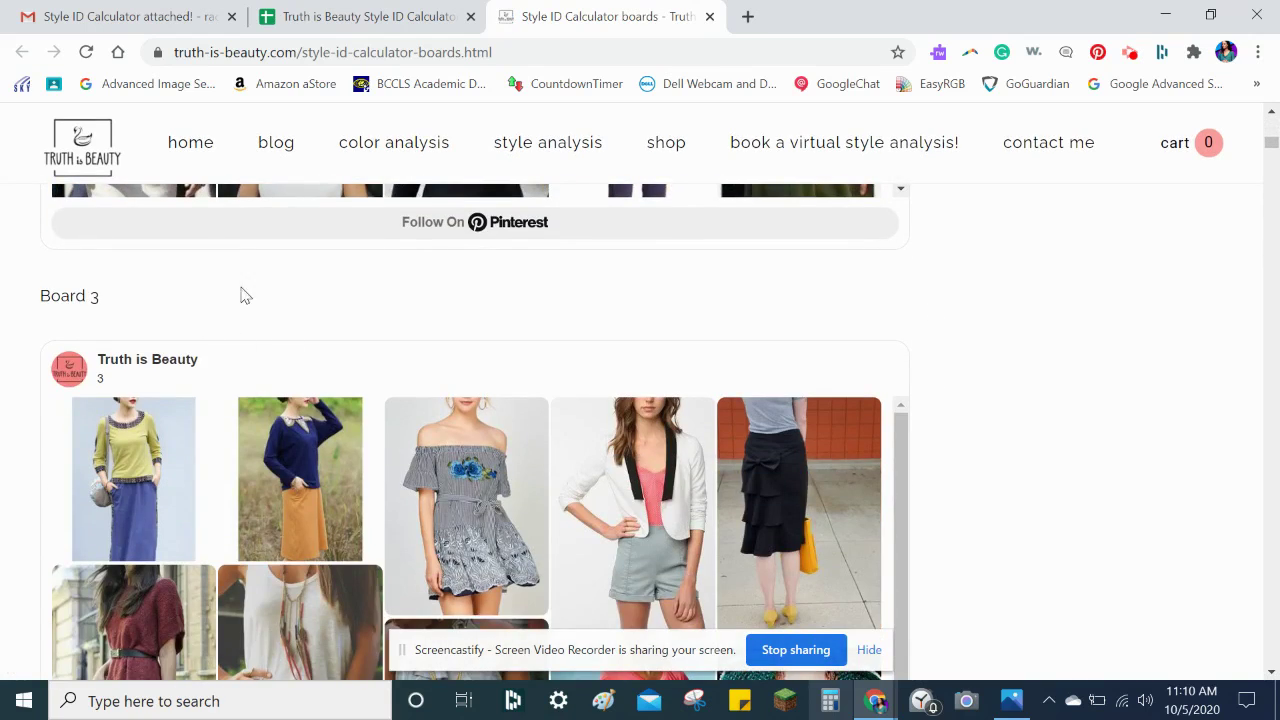
{"action": "scroll", "coordinate": [1010, 513], "scroll_direction": "down", "scroll_amount": 20}
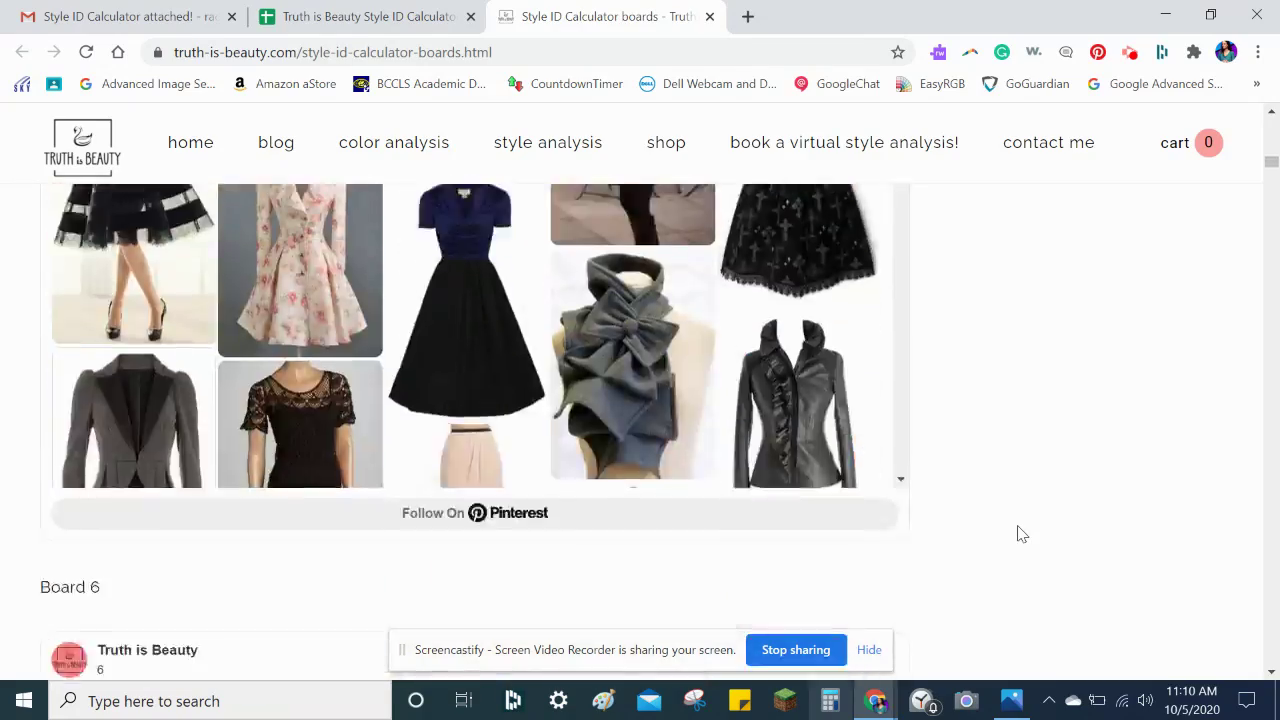
{"action": "scroll", "coordinate": [1018, 532], "scroll_direction": "down", "scroll_amount": 20}
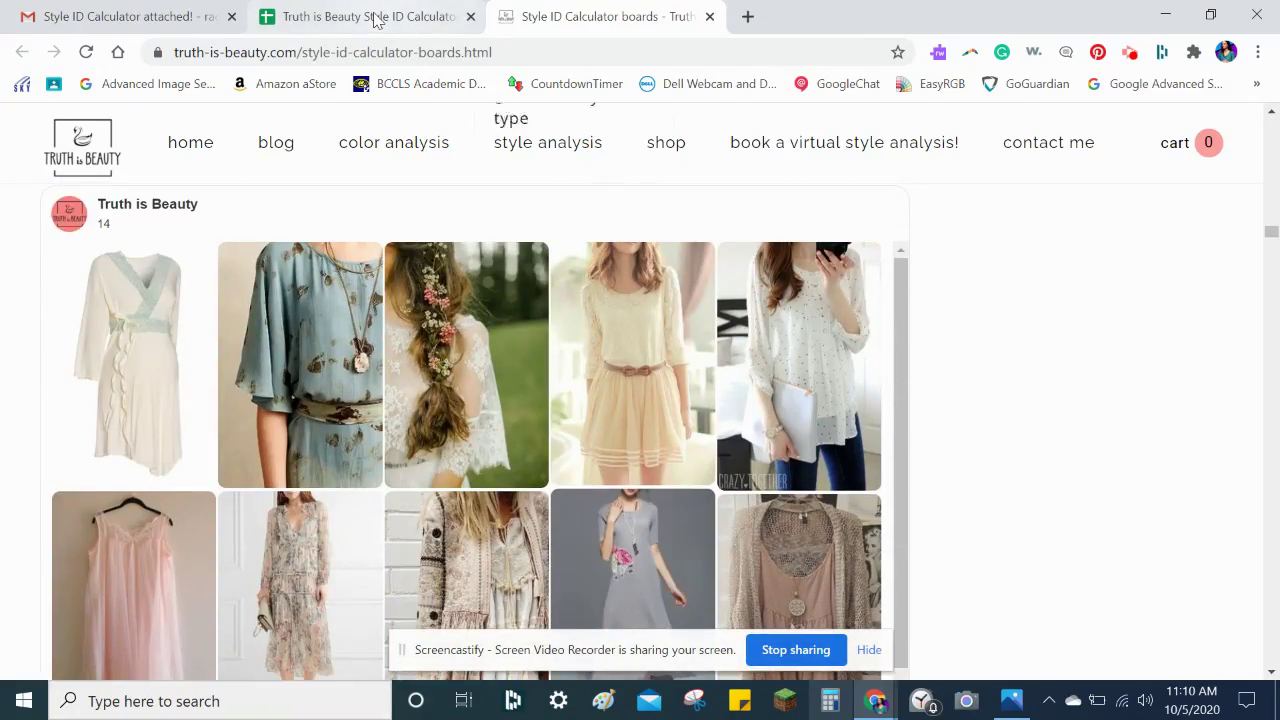
Return to the spreadsheet and open the Pinterest coloranalysis profile linked in row 45 as the alternative
{"action": "left_click", "coordinate": [375, 20]}
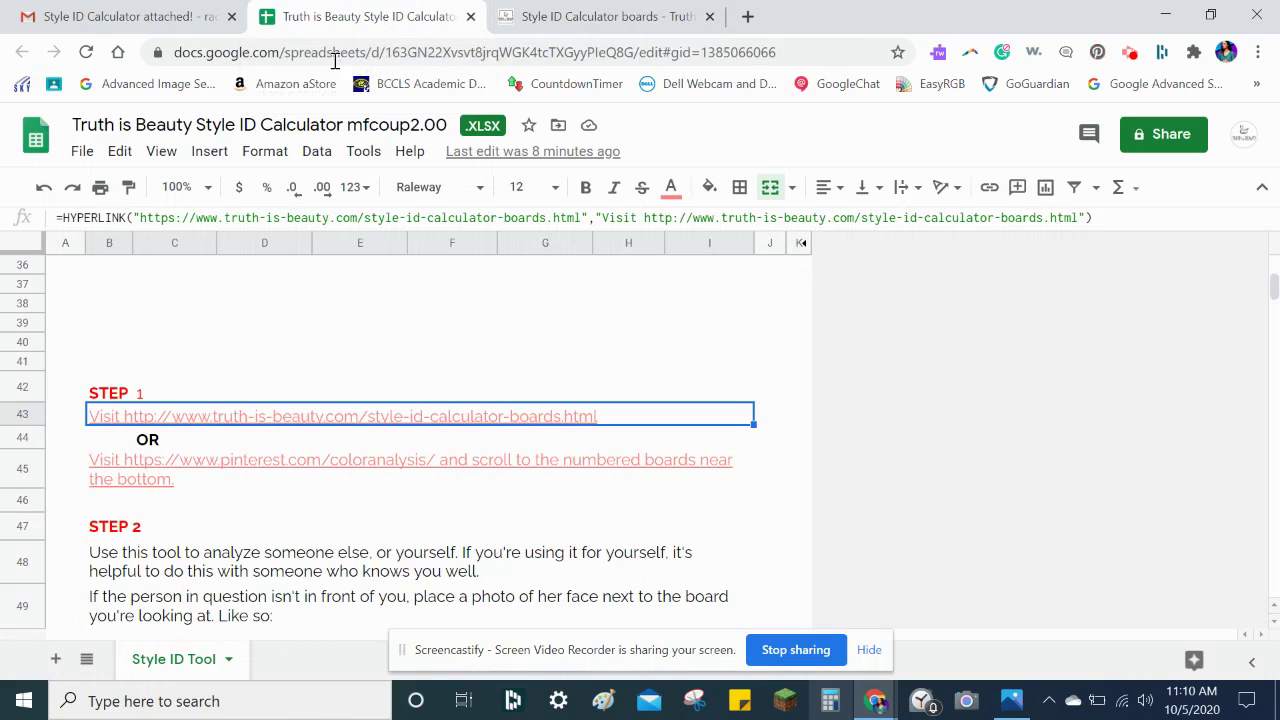
{"action": "left_click", "coordinate": [216, 465]}
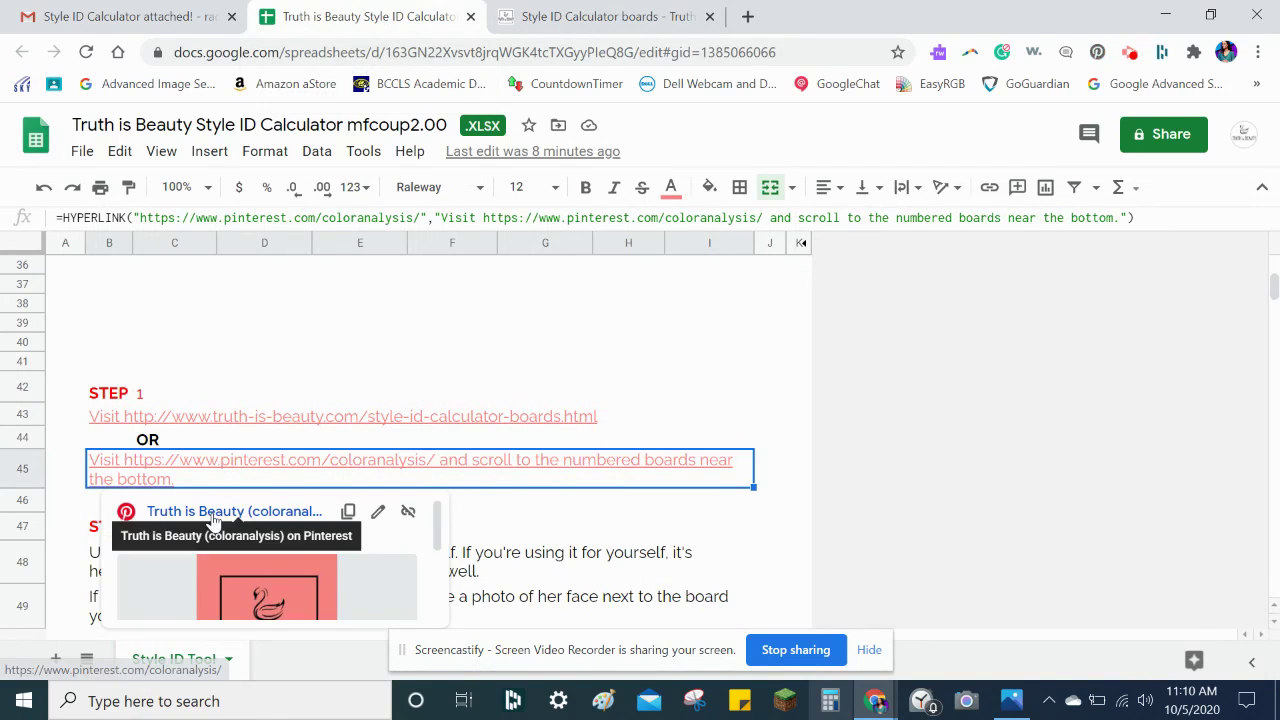
{"action": "left_click", "coordinate": [212, 512]}
{"action": "left_click", "coordinate": [837, 20]}
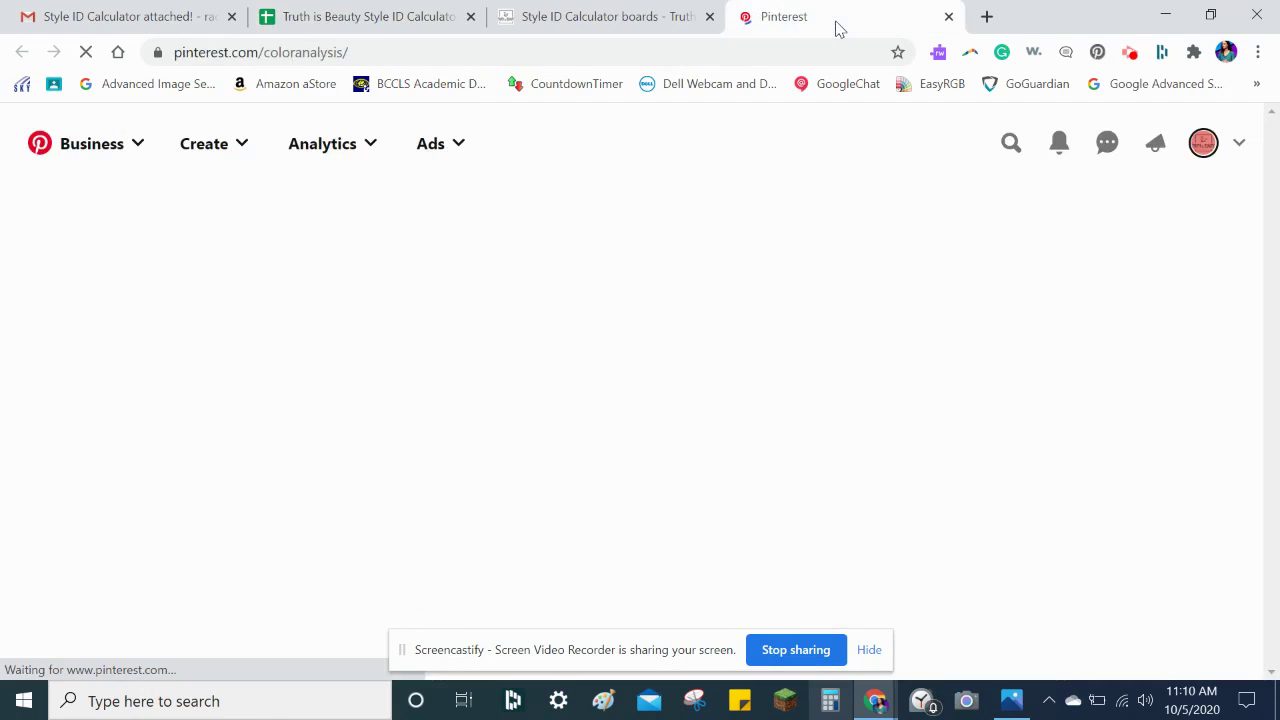
Search the Pinterest profile page for "boards" and look through its created pins for the numbered boards
{"action": "key", "text": "ctrl+f"}
{"action": "scroll", "coordinate": [1100, 270], "scroll_direction": "down", "scroll_amount": 5}
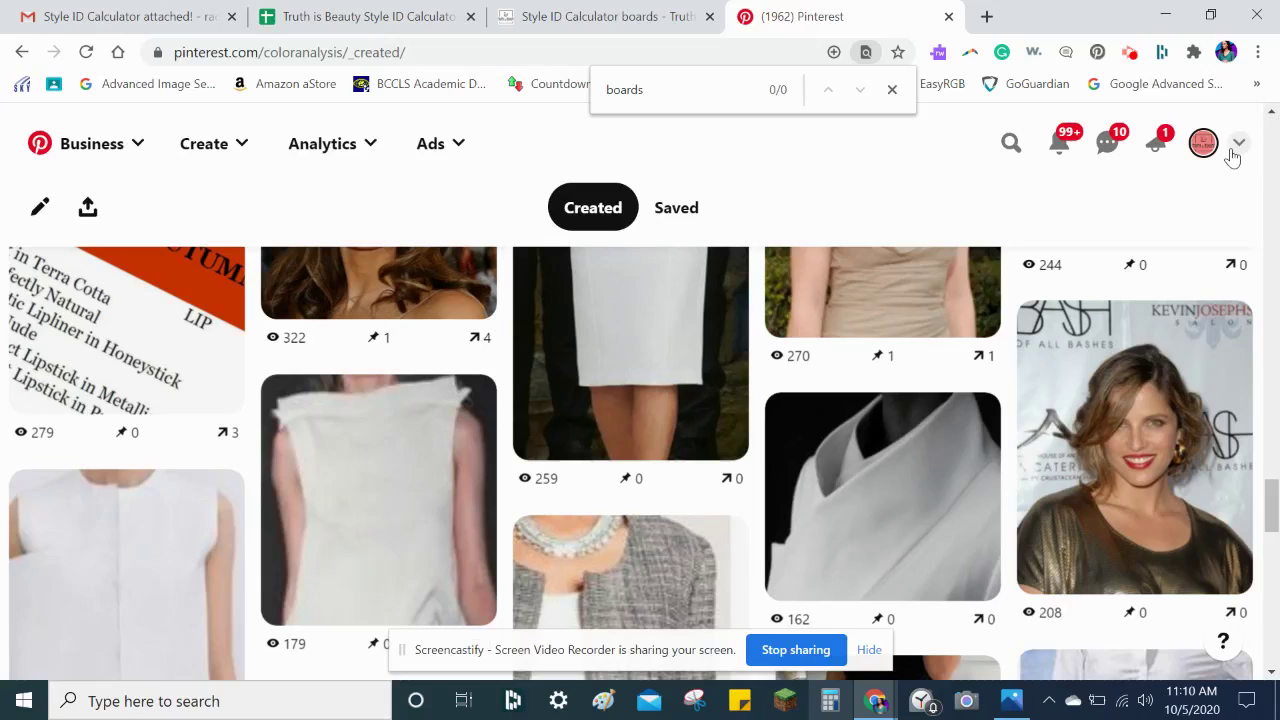
{"action": "left_click", "coordinate": [1236, 150]}
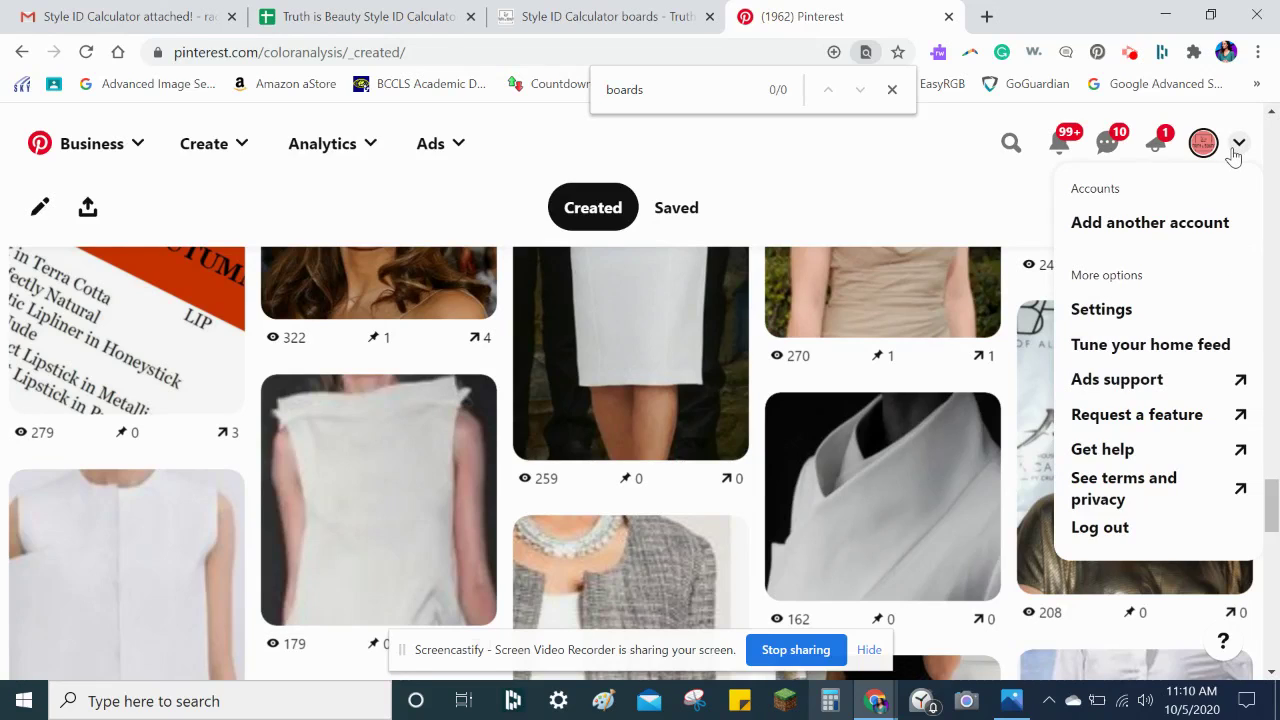
{"action": "left_click", "coordinate": [823, 196]}
{"action": "scroll", "coordinate": [823, 196], "scroll_direction": "down", "scroll_amount": 15}
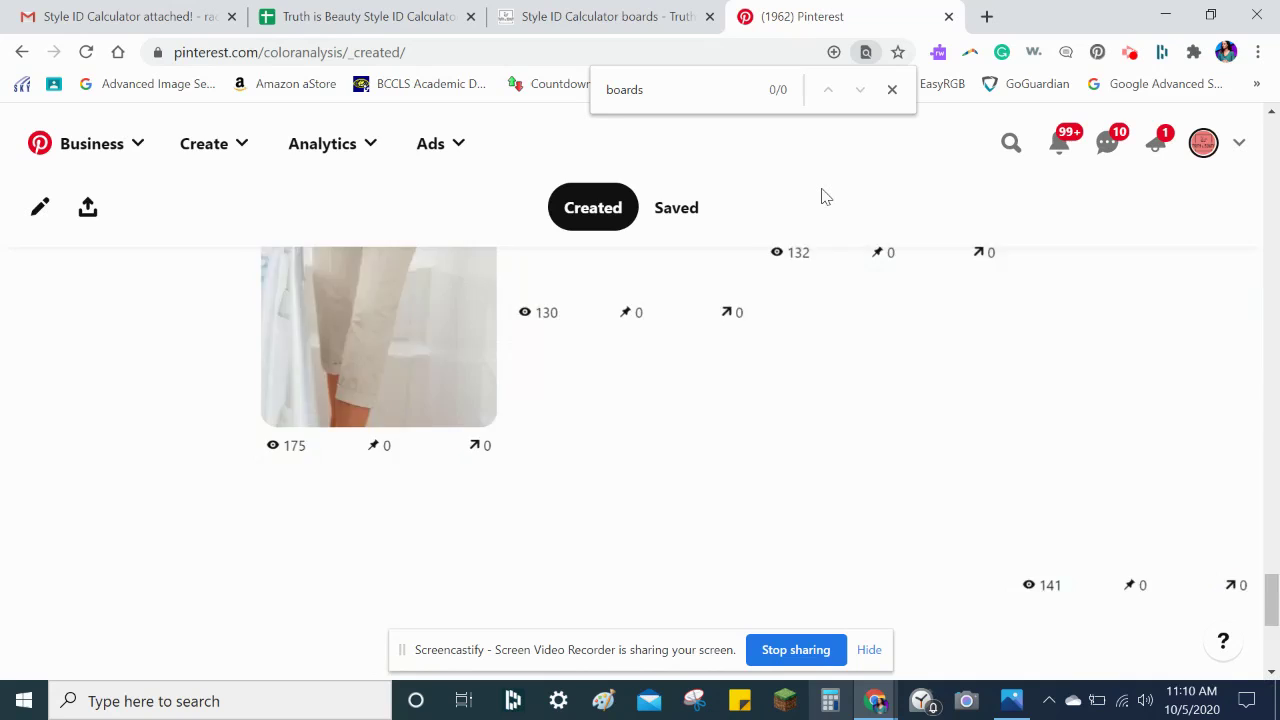
{"action": "scroll", "coordinate": [823, 196], "scroll_direction": "down", "scroll_amount": 15}
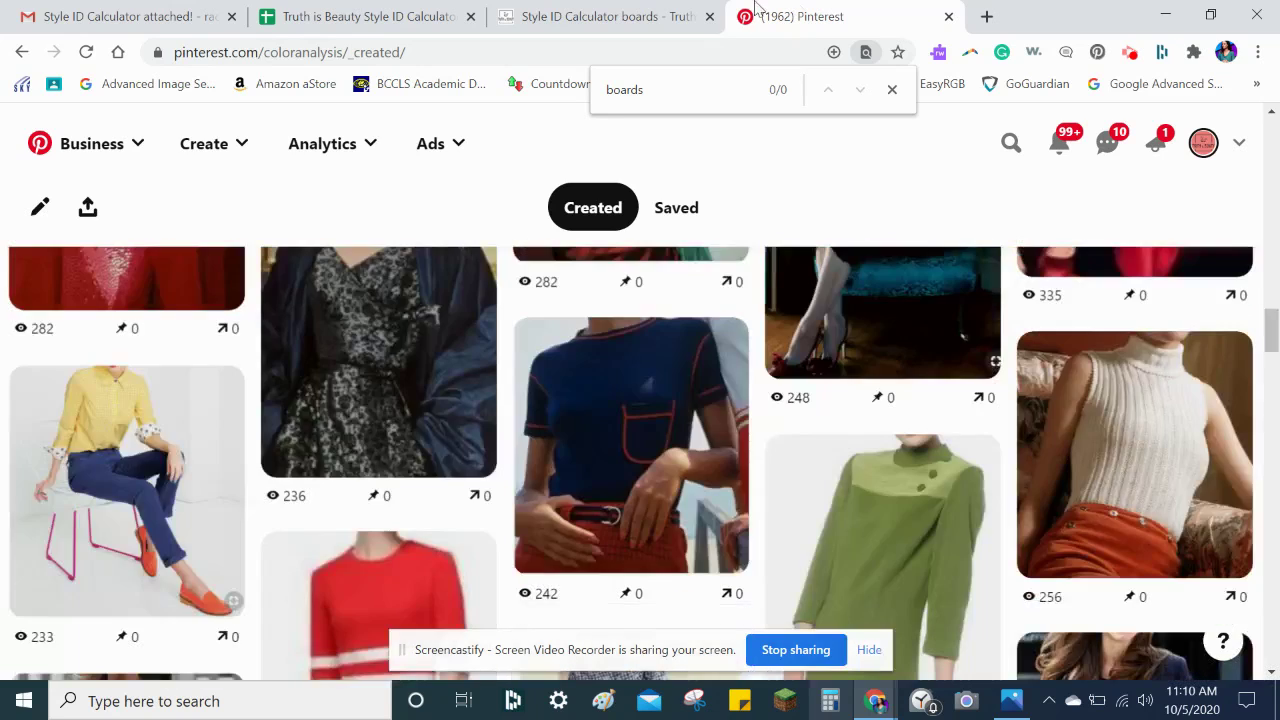
Go back to the Style ID Calculator boards page and look over the boards around Board 14 and Board 15
{"action": "left_click", "coordinate": [612, 14]}
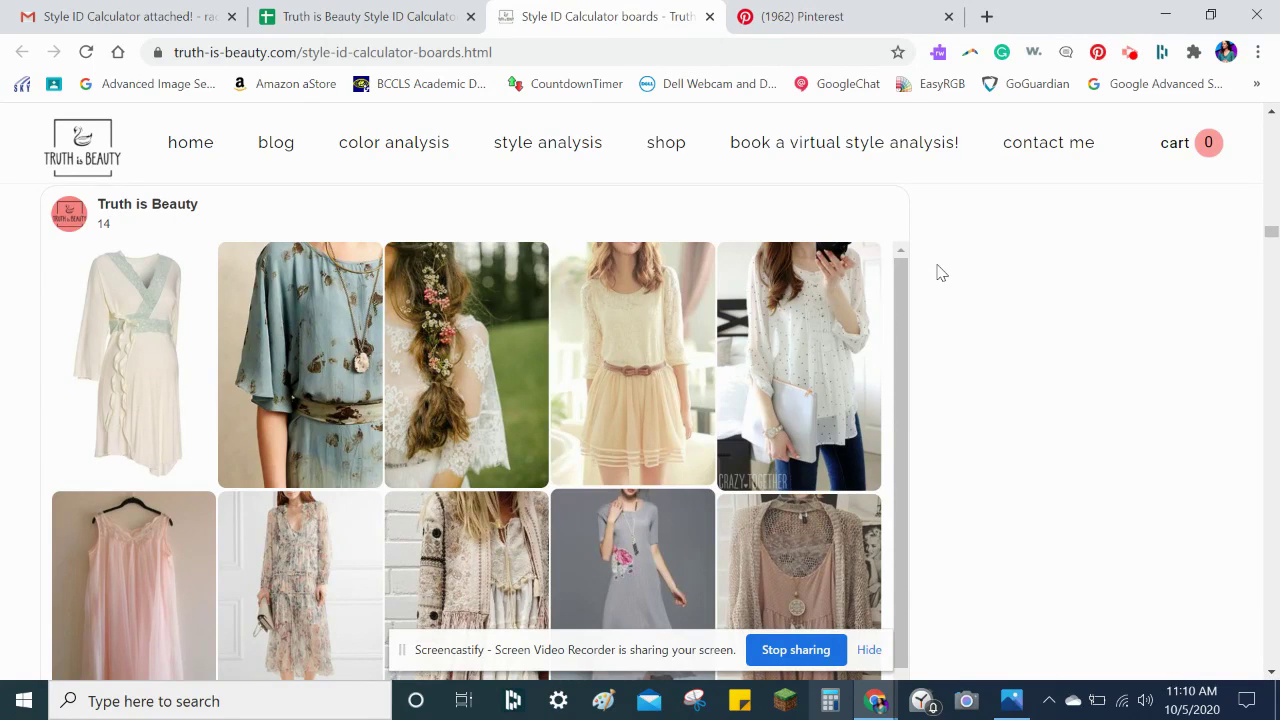
{"action": "scroll", "coordinate": [948, 321], "scroll_direction": "up", "scroll_amount": 3}
{"action": "scroll", "coordinate": [948, 321], "scroll_direction": "up", "scroll_amount": 1}
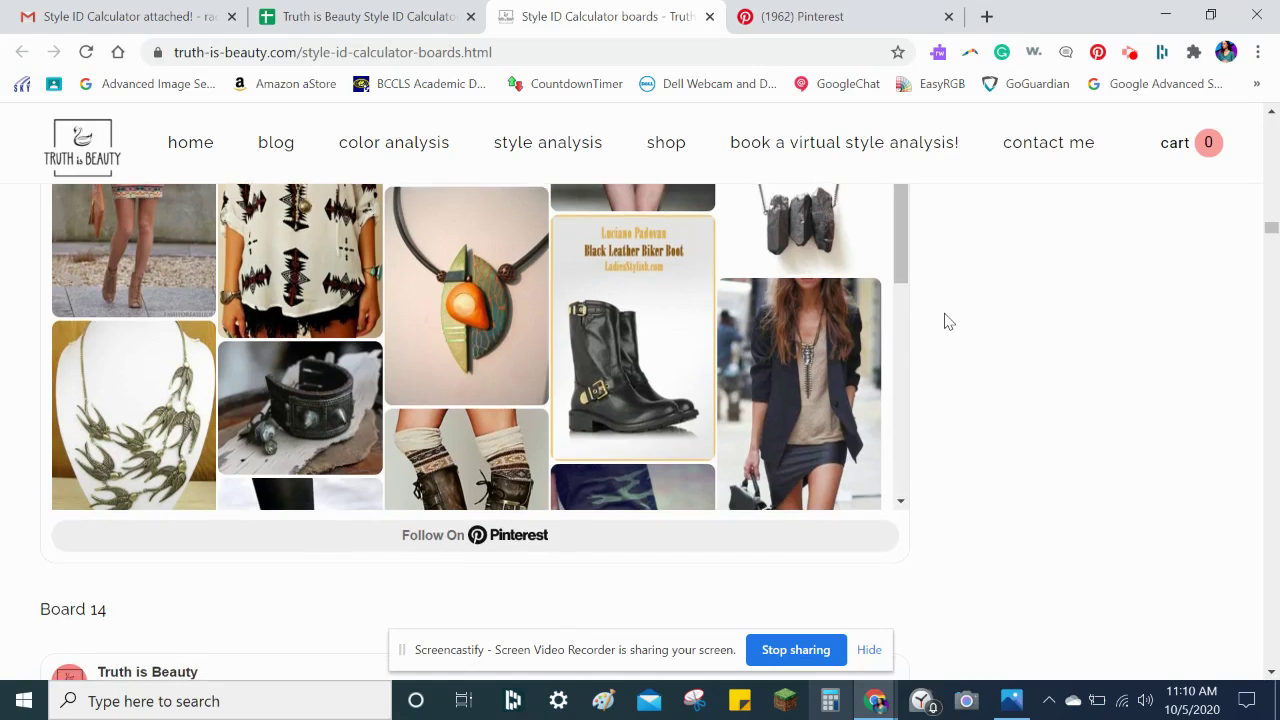
{"action": "scroll", "coordinate": [948, 321], "scroll_direction": "down", "scroll_amount": 6}
{"action": "scroll", "coordinate": [948, 321], "scroll_direction": "down", "scroll_amount": 1}
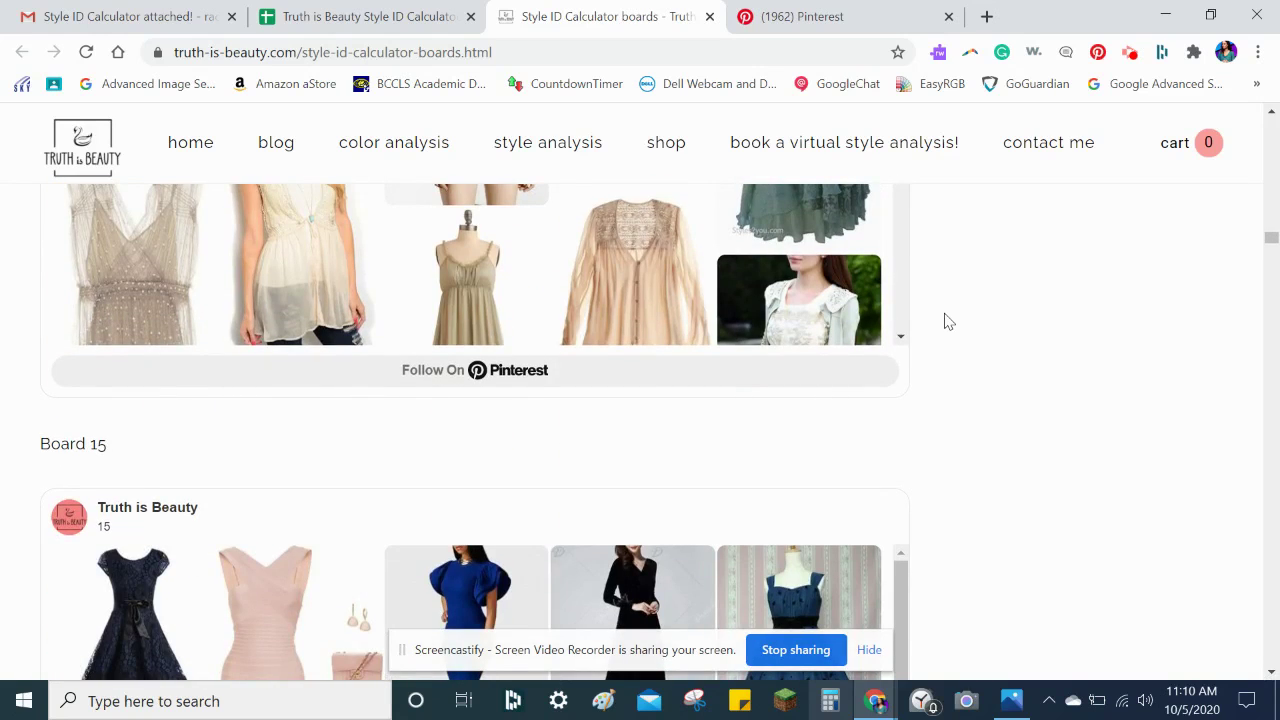
Hide the screen-sharing notice and return to the spreadsheet to read the Step 2 instructions
{"action": "left_click", "coordinate": [869, 650]}
{"action": "left_click", "coordinate": [395, 16]}
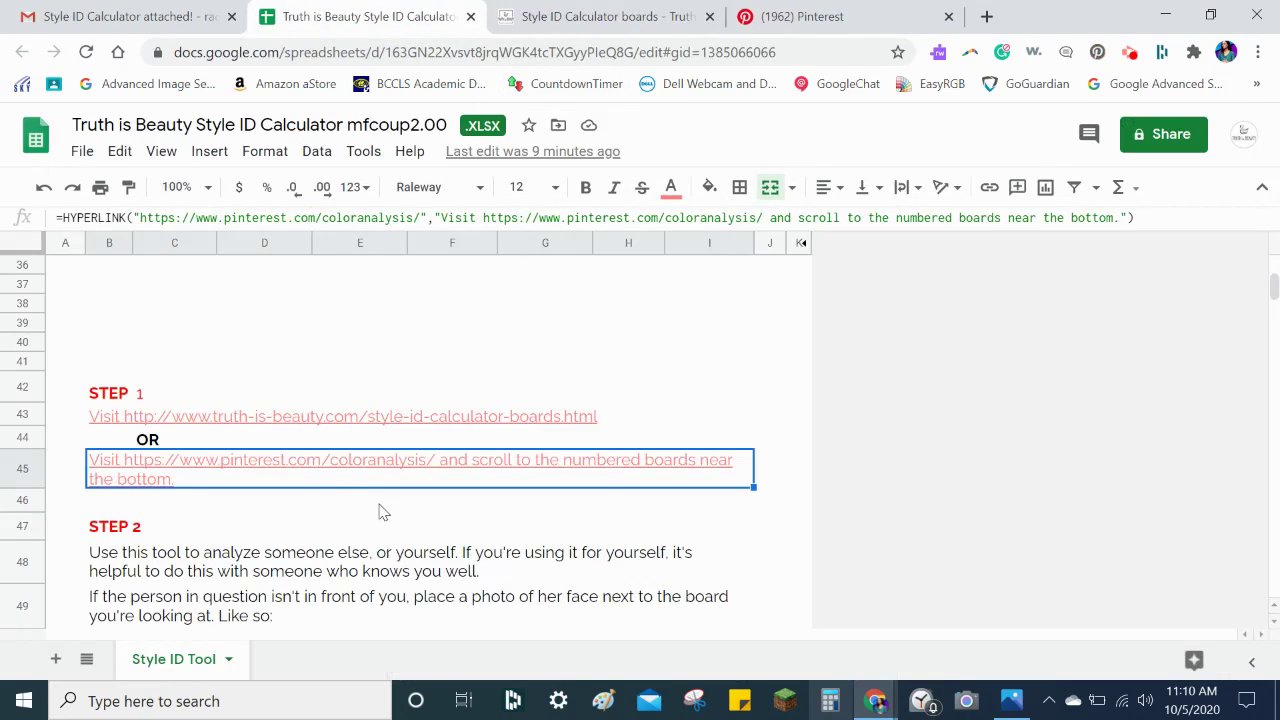
{"action": "scroll", "coordinate": [383, 512], "scroll_direction": "down", "scroll_amount": 5}
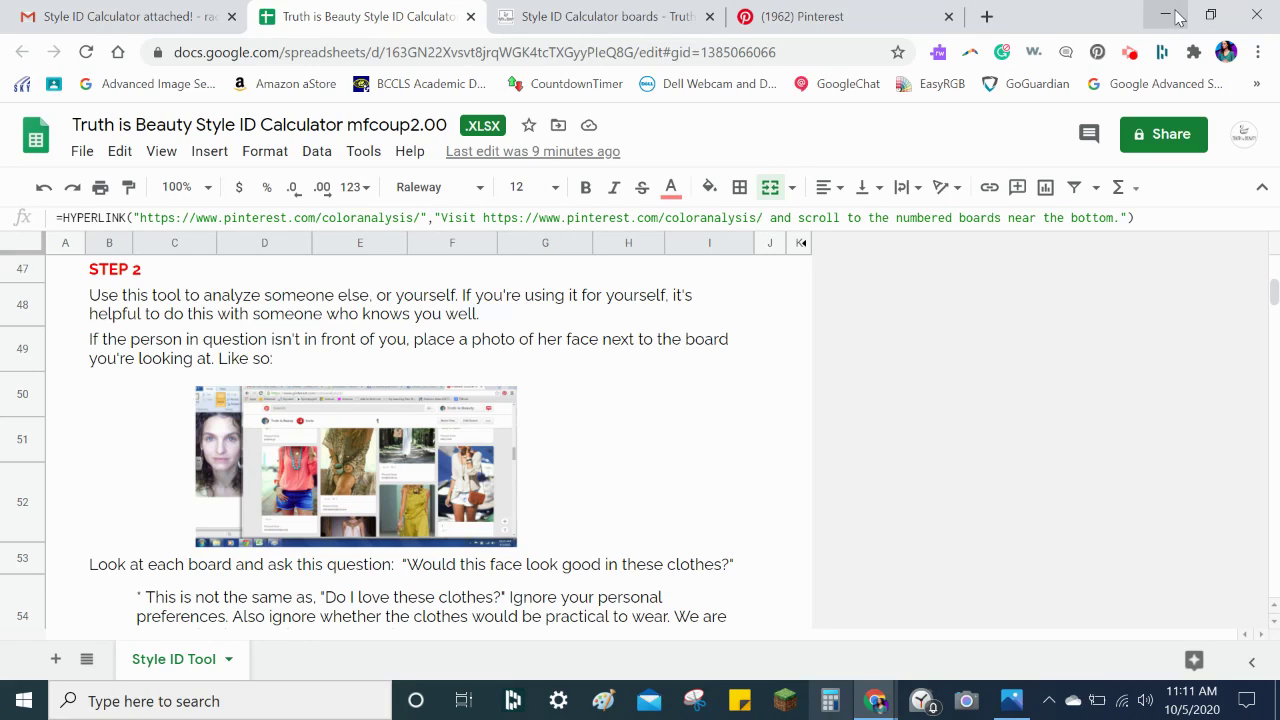
Shrink the browser window to uncover the desktop and open the photo "me for style calc"
{"action": "left_click_drag", "start_coordinate": [1034, 23], "coordinate": [922, 65]}
{"action": "left_click", "coordinate": [340, 480]}
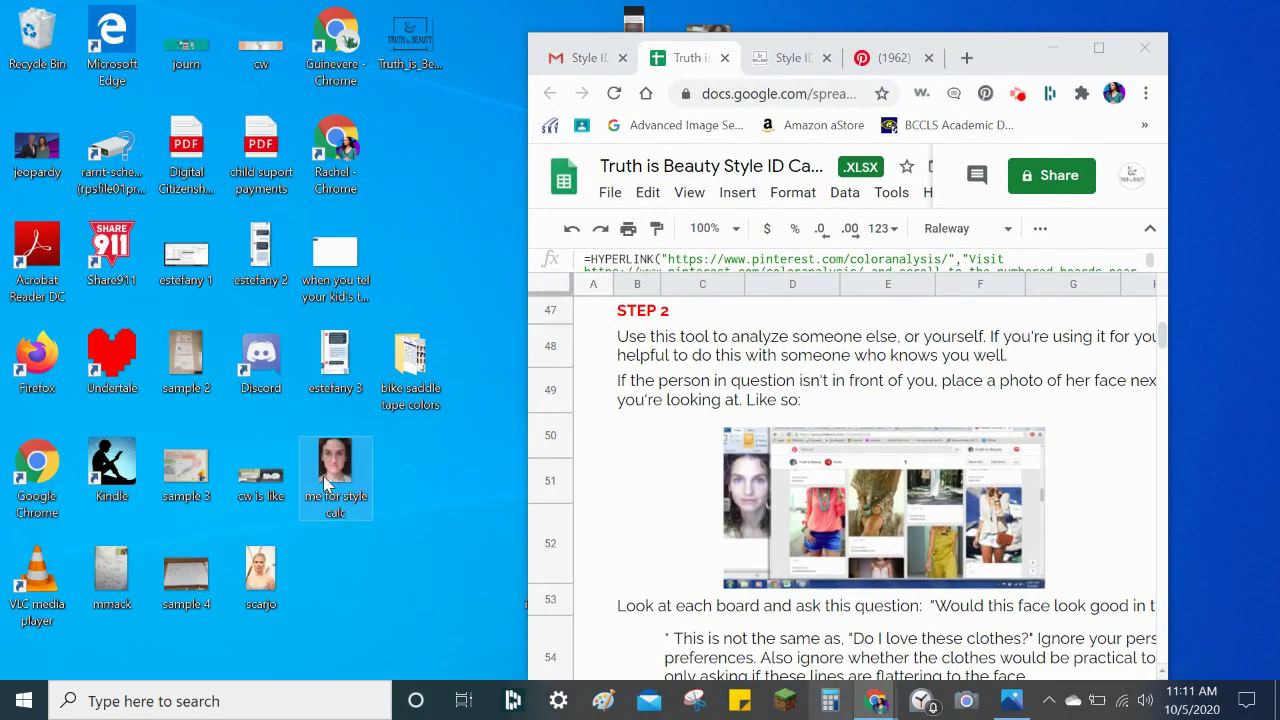
{"action": "double_click", "coordinate": [325, 483]}
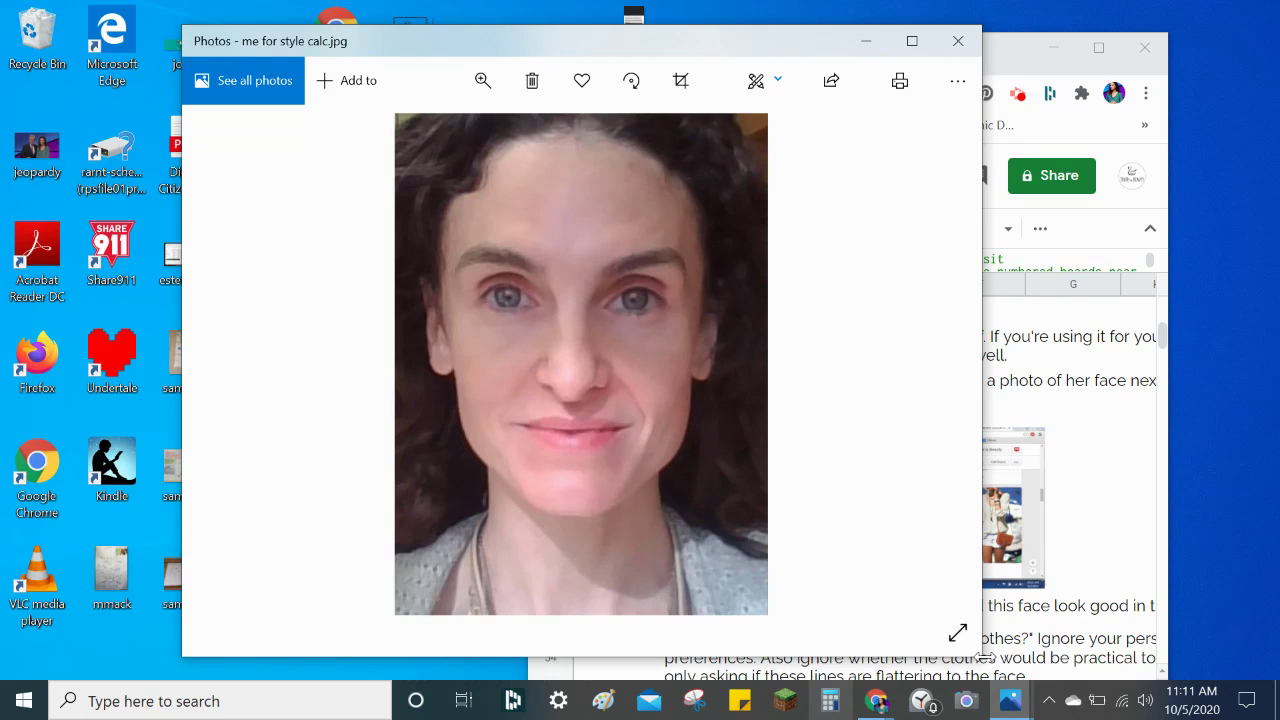
Shrink the photo window and arrange it beside the widened browser window showing the Step 2 photo instruction in row 49
{"action": "left_click_drag", "start_coordinate": [985, 657], "coordinate": [656, 499]}
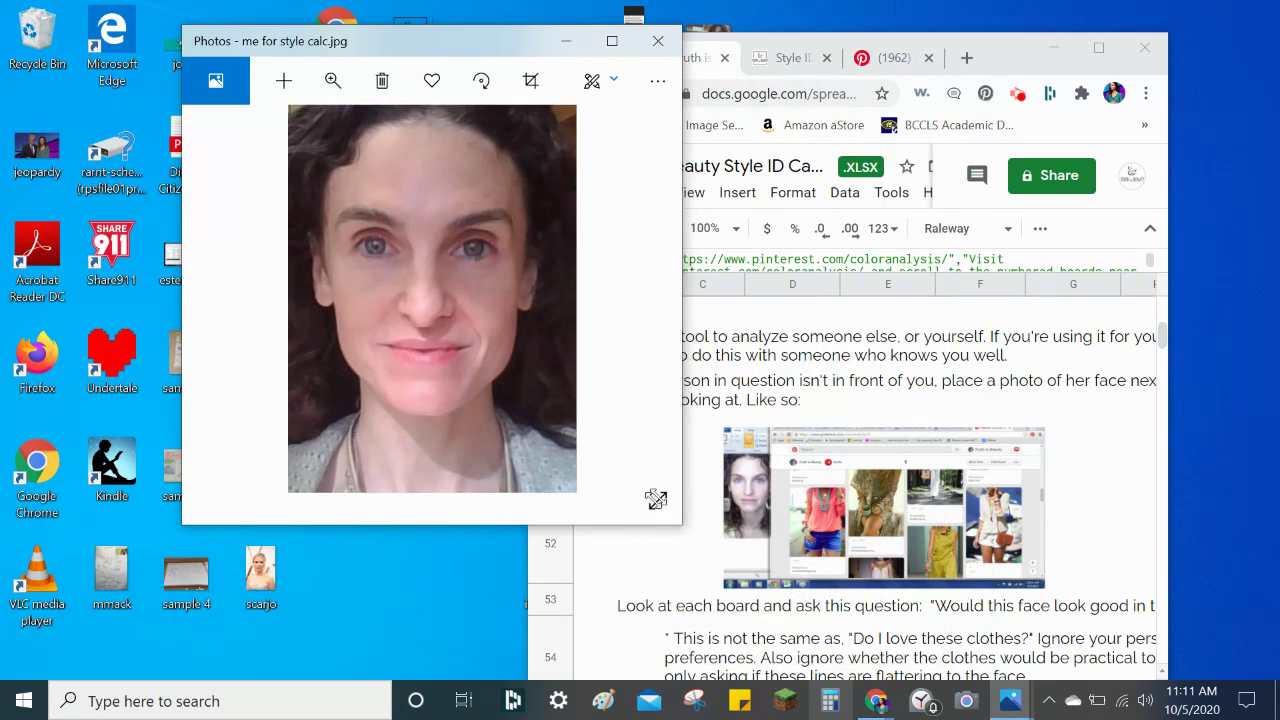
{"action": "left_click_drag", "start_coordinate": [491, 50], "coordinate": [457, 26]}
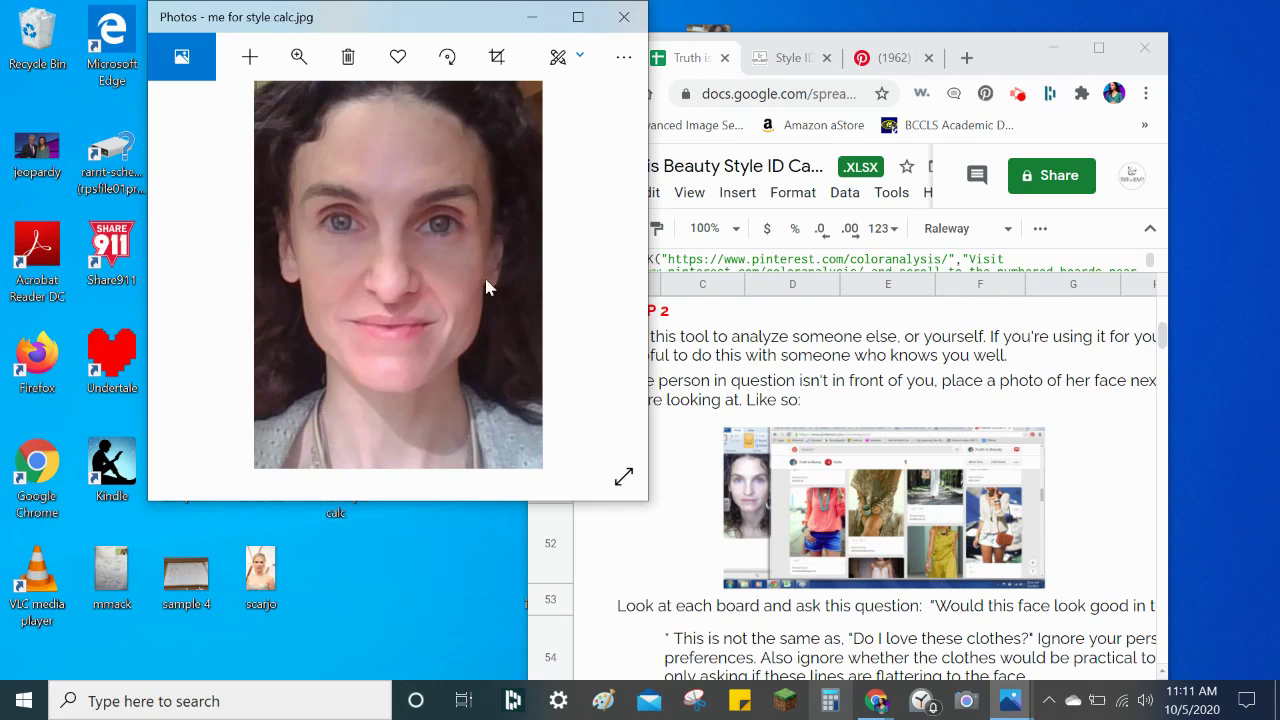
{"action": "left_click_drag", "start_coordinate": [430, 20], "coordinate": [274, 41]}
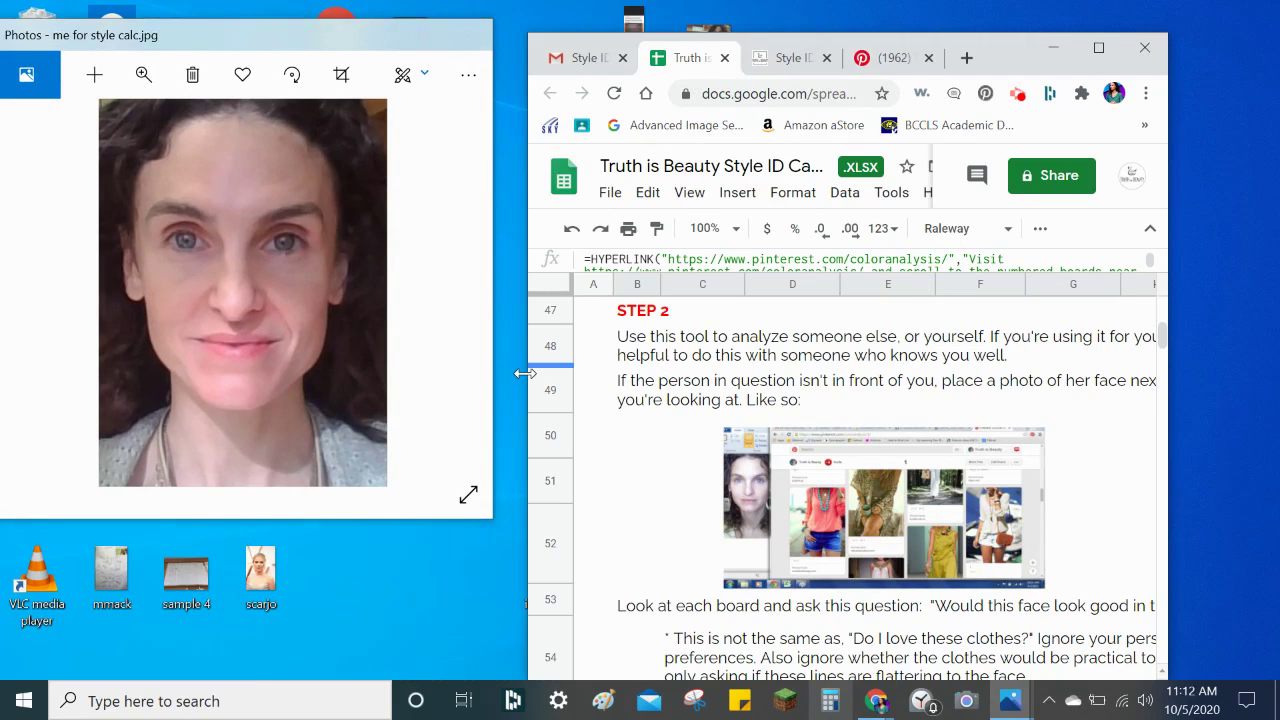
{"action": "left_click_drag", "start_coordinate": [525, 373], "coordinate": [389, 373]}
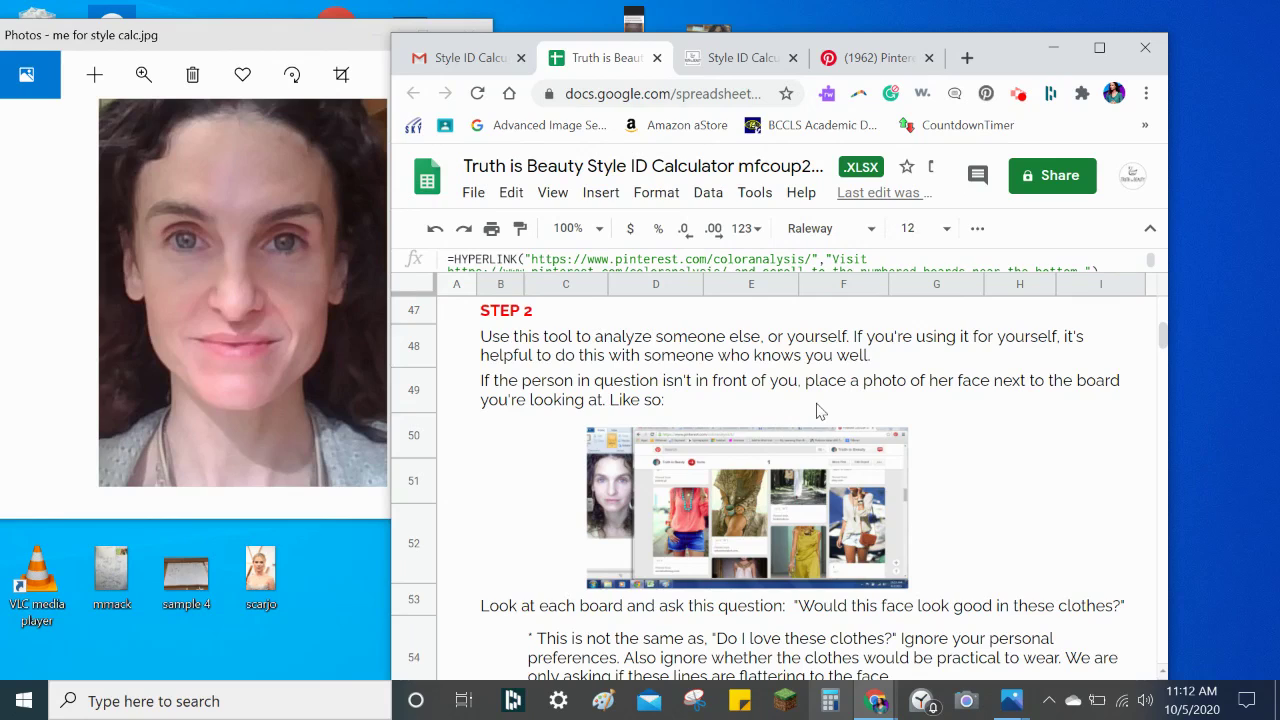
{"action": "left_click", "coordinate": [1014, 403]}
{"action": "scroll", "coordinate": [980, 560], "scroll_direction": "down", "scroll_amount": 1}
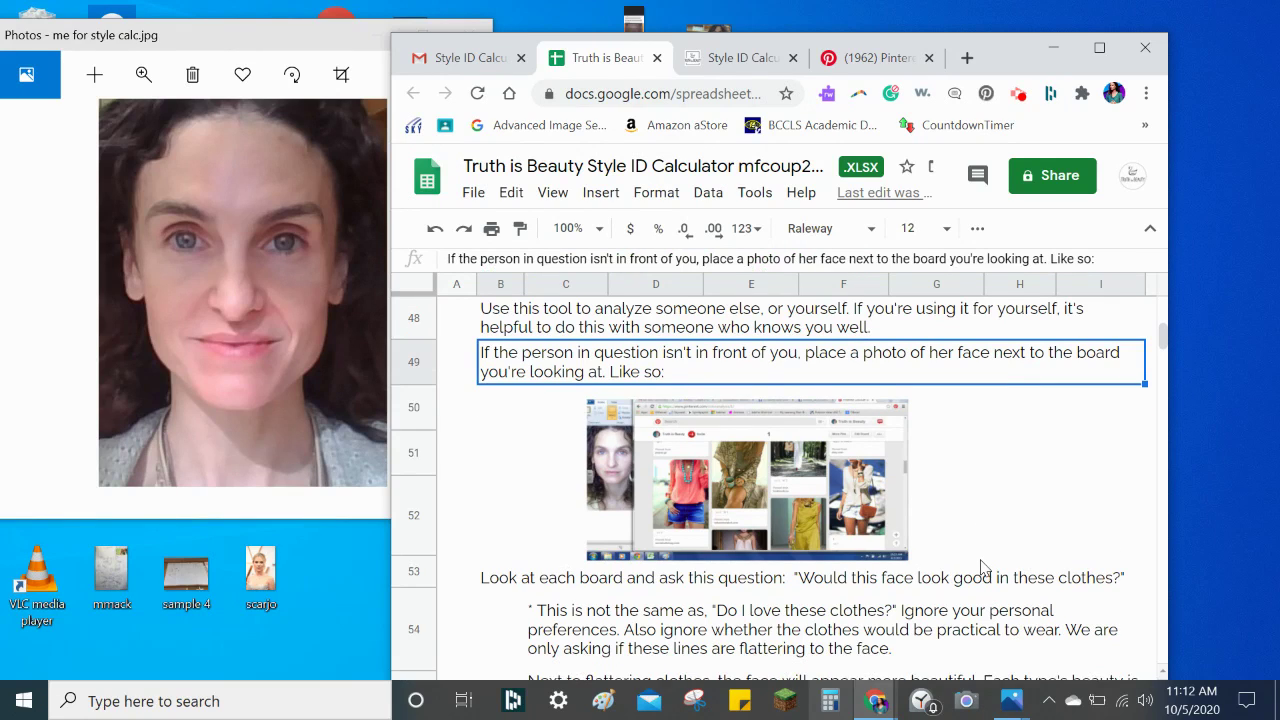
Maximize the browser window and place the photo window on top of the spreadsheet
{"action": "left_click", "coordinate": [234, 45]}
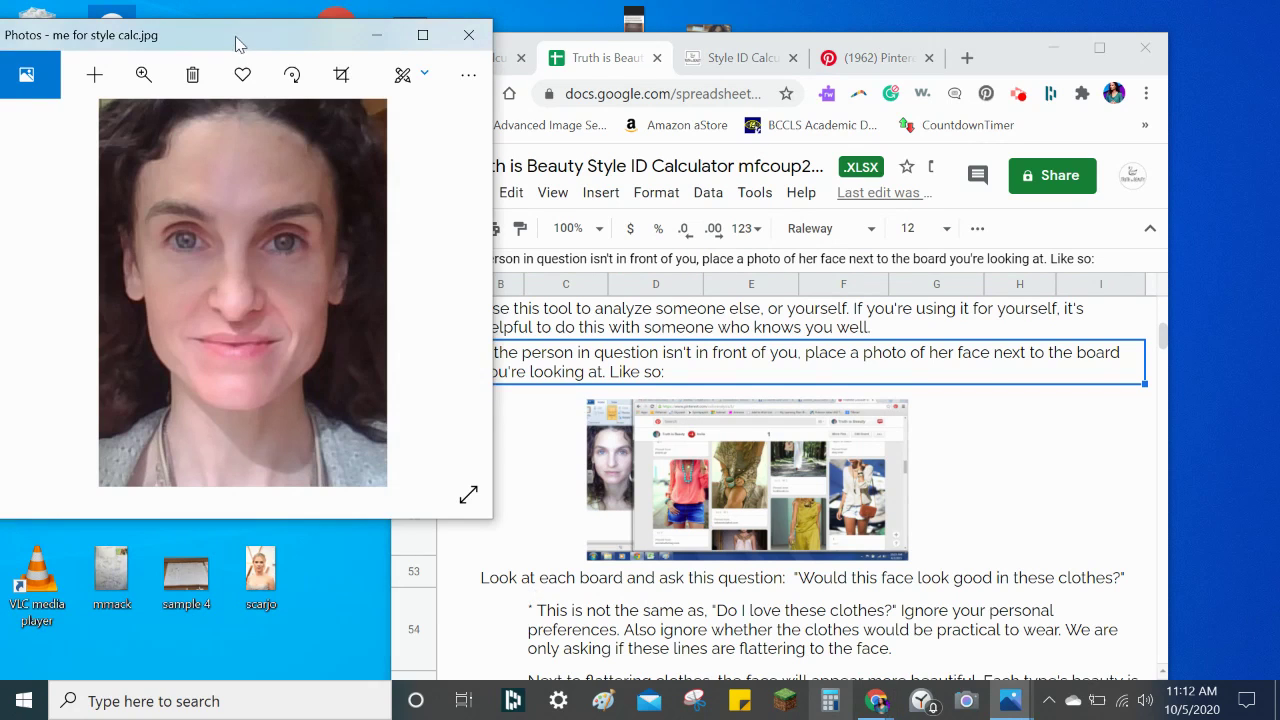
{"action": "left_click_drag", "start_coordinate": [240, 40], "coordinate": [420, 31]}
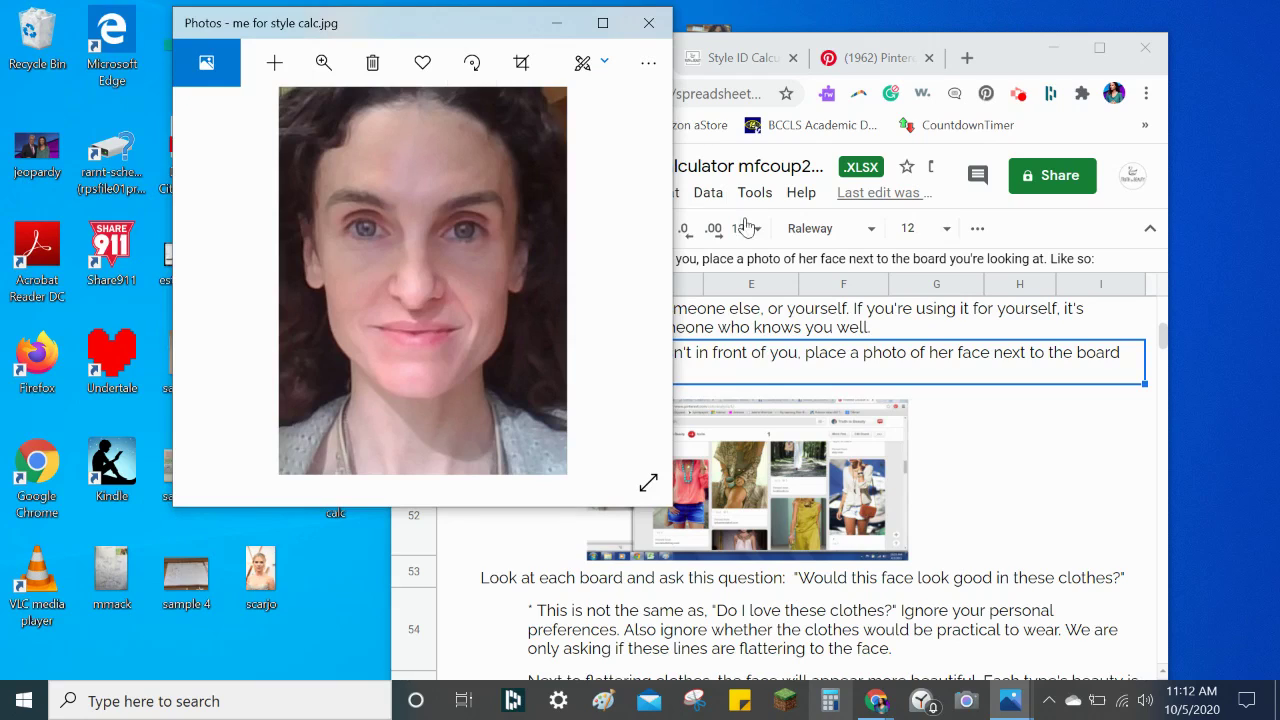
{"action": "left_click", "coordinate": [1105, 53]}
{"action": "key", "text": "alt+Tab"}
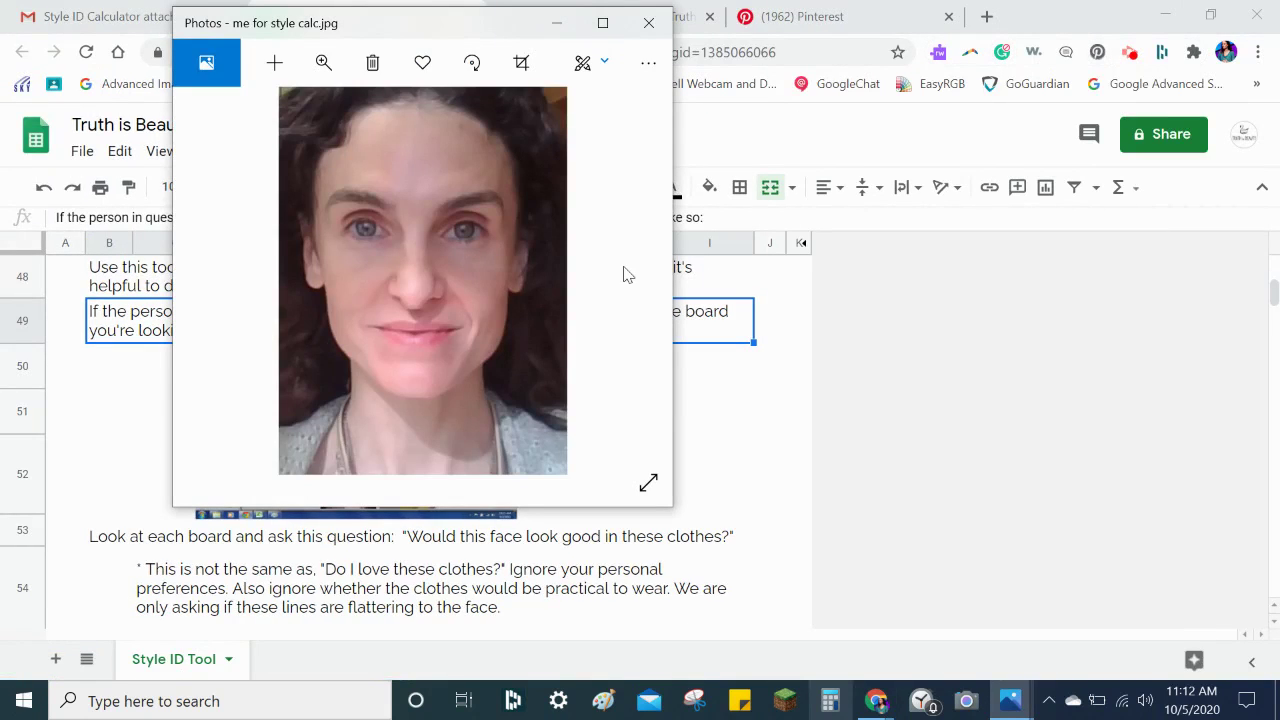
{"action": "left_click_drag", "start_coordinate": [471, 31], "coordinate": [786, 36]}
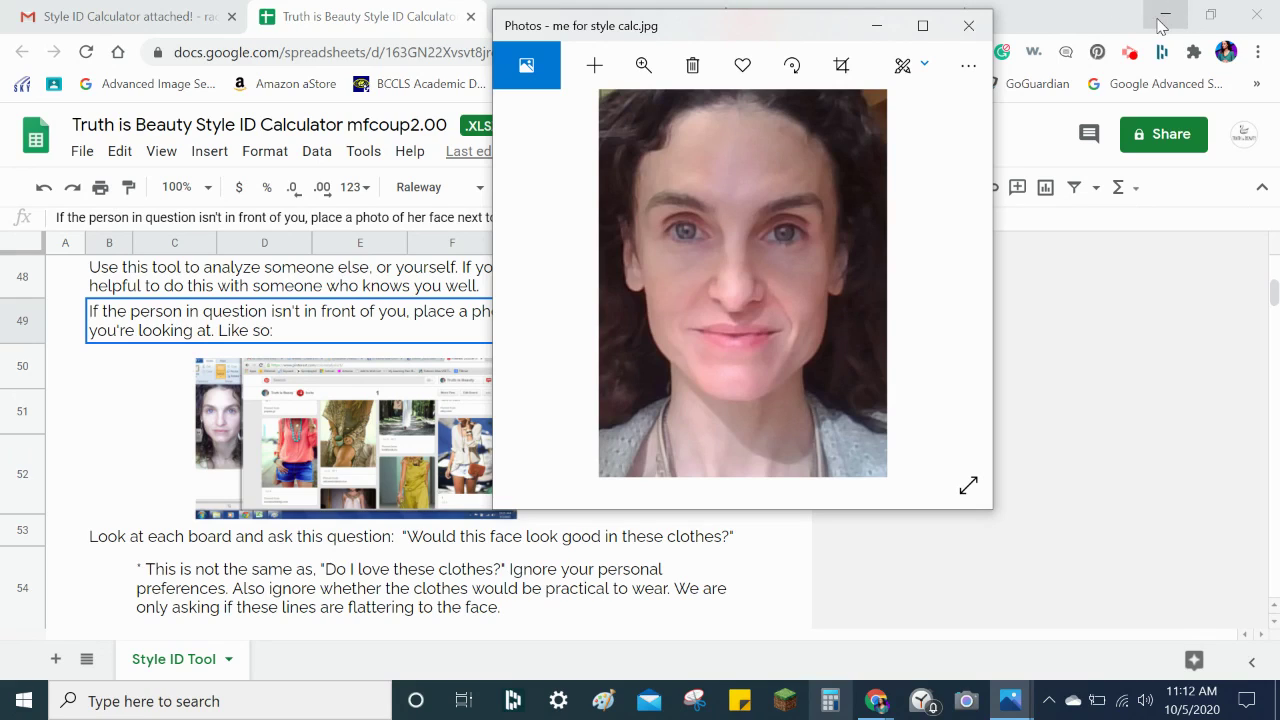
Bring the browser back in front, switch to the Style ID Calculator boards page and go to Board 1
{"action": "left_click", "coordinate": [1052, 27]}
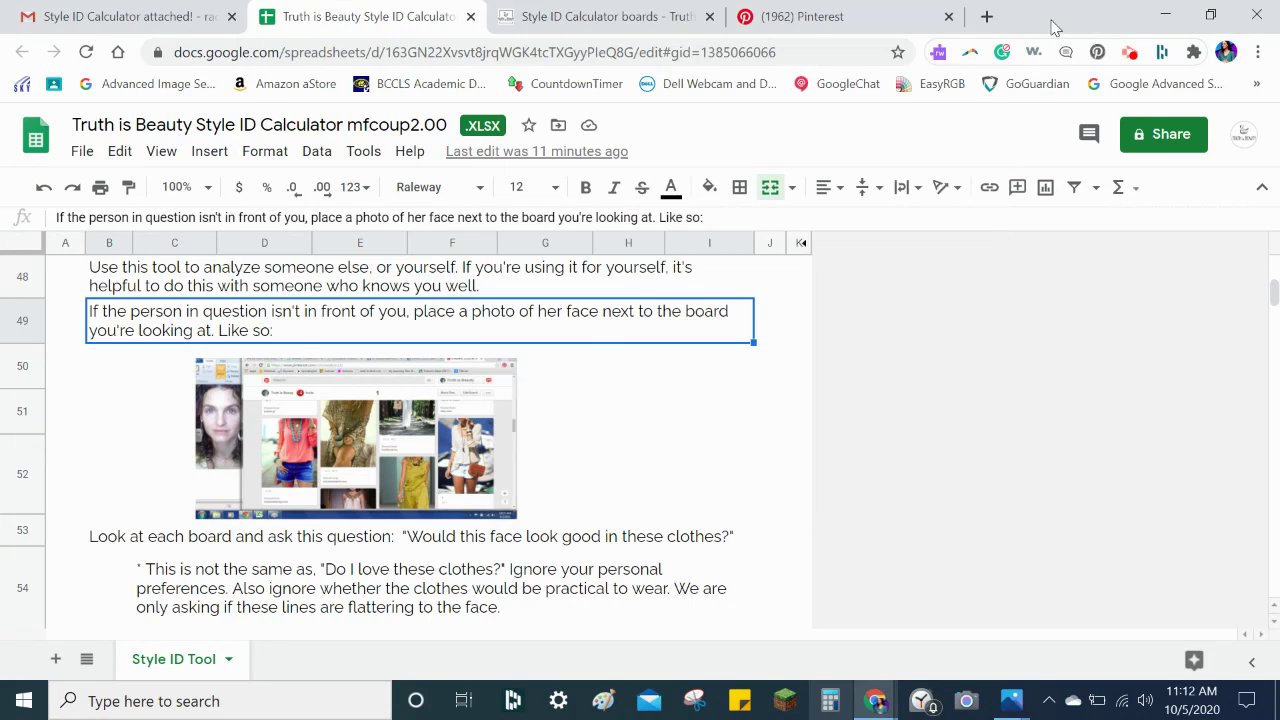
{"action": "left_click", "coordinate": [607, 18]}
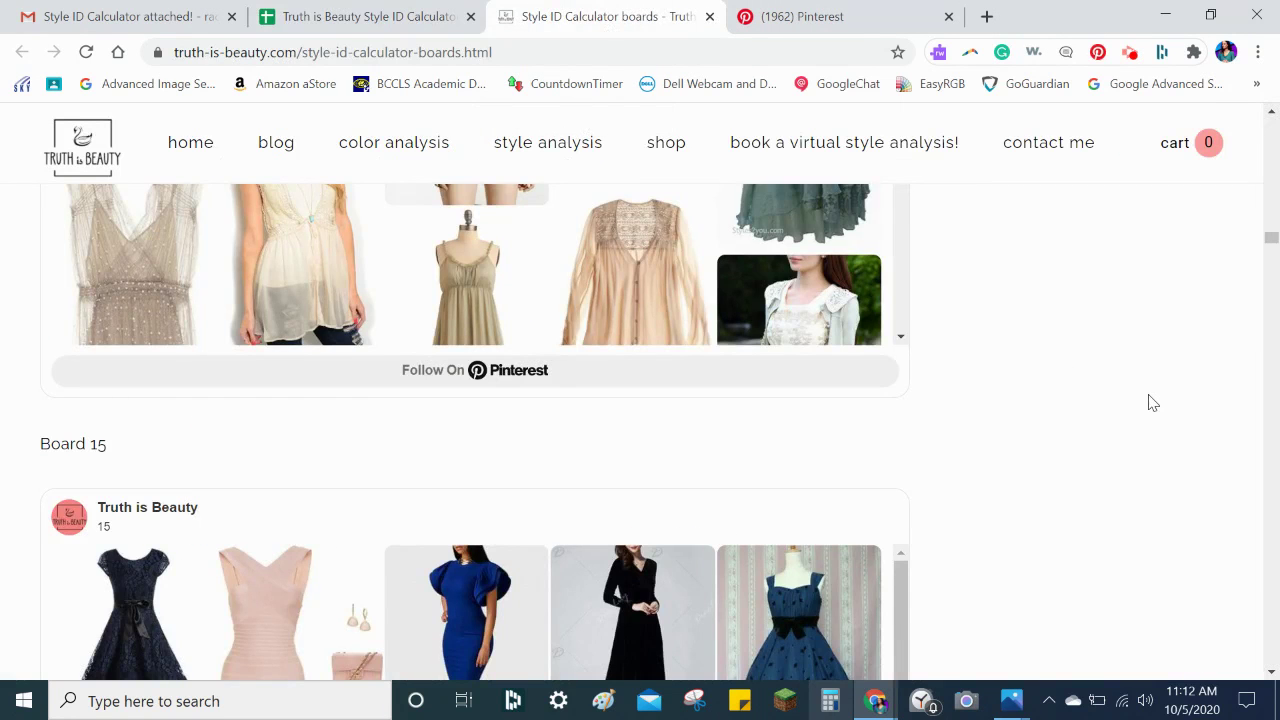
{"action": "scroll", "coordinate": [1151, 403], "scroll_direction": "up", "scroll_amount": 10}
{"action": "scroll", "coordinate": [1151, 403], "scroll_direction": "up", "scroll_amount": 15}
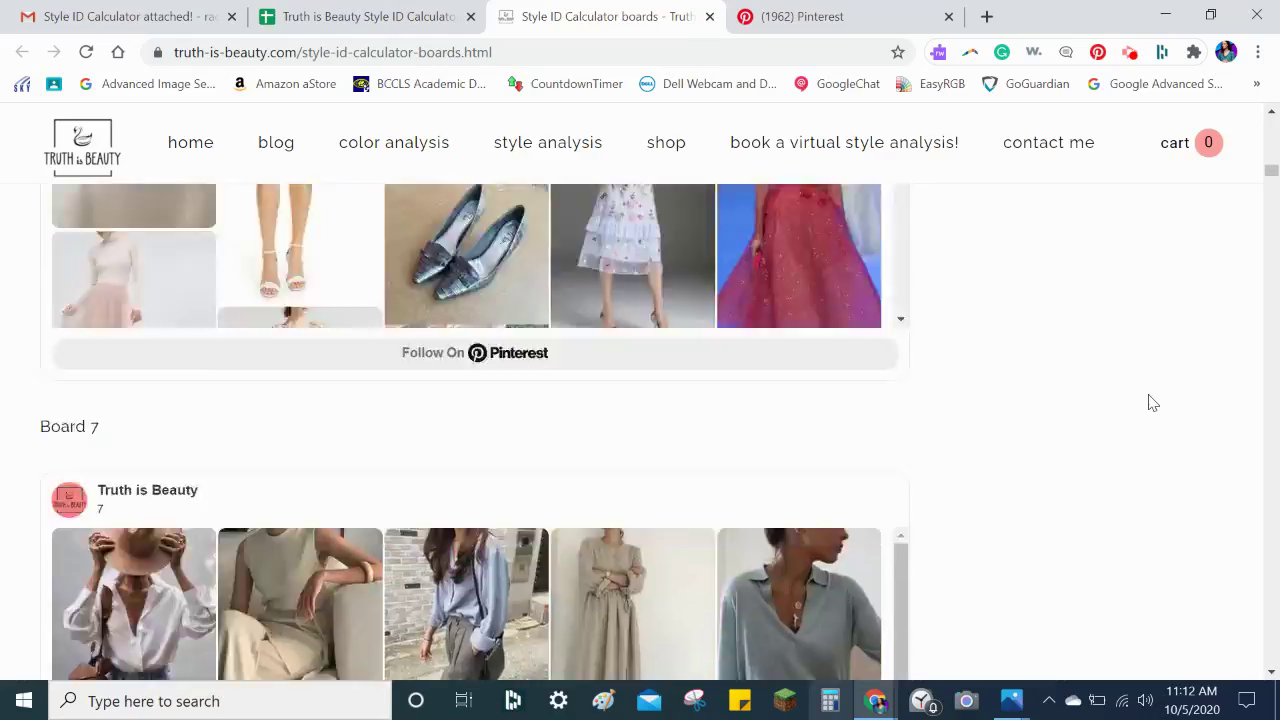
{"action": "scroll", "coordinate": [1151, 403], "scroll_direction": "up", "scroll_amount": 5}
{"action": "scroll", "coordinate": [1151, 403], "scroll_direction": "down", "scroll_amount": 1}
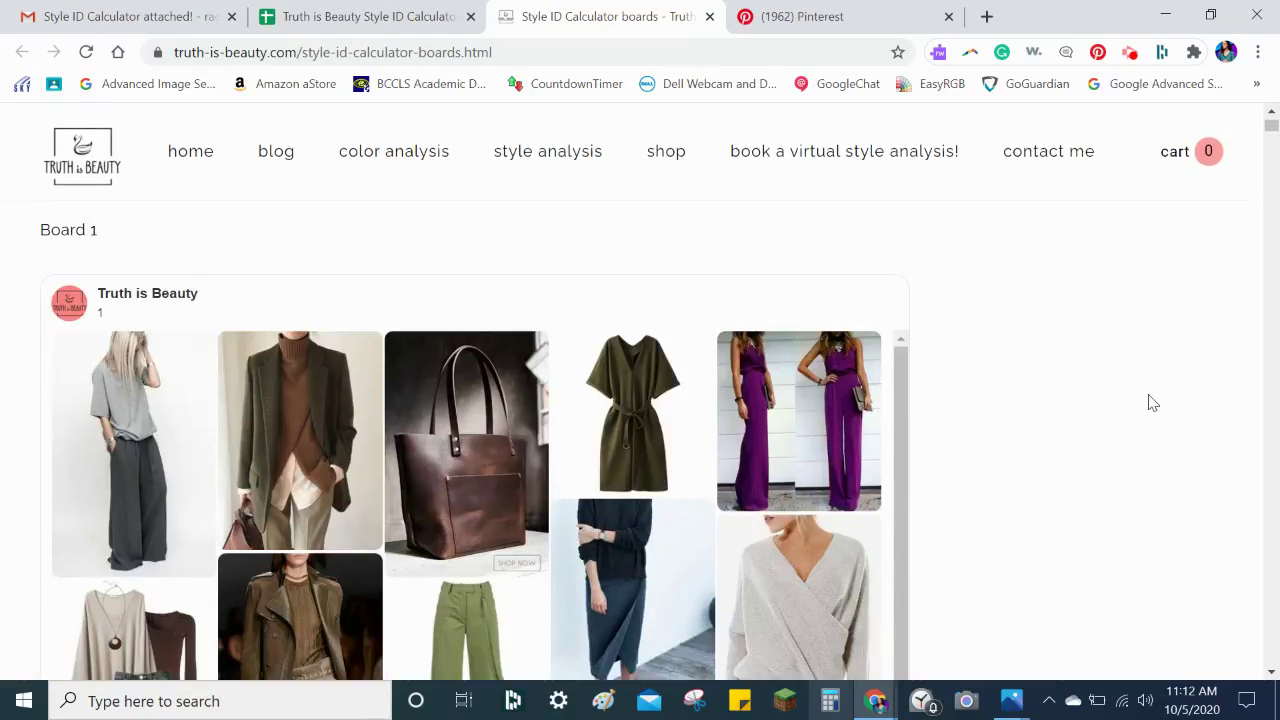
Bring up the face photo, move it so more of Board 1 shows beside it, and compare the face with the board's clothes
{"action": "key", "text": "alt+Tab"}
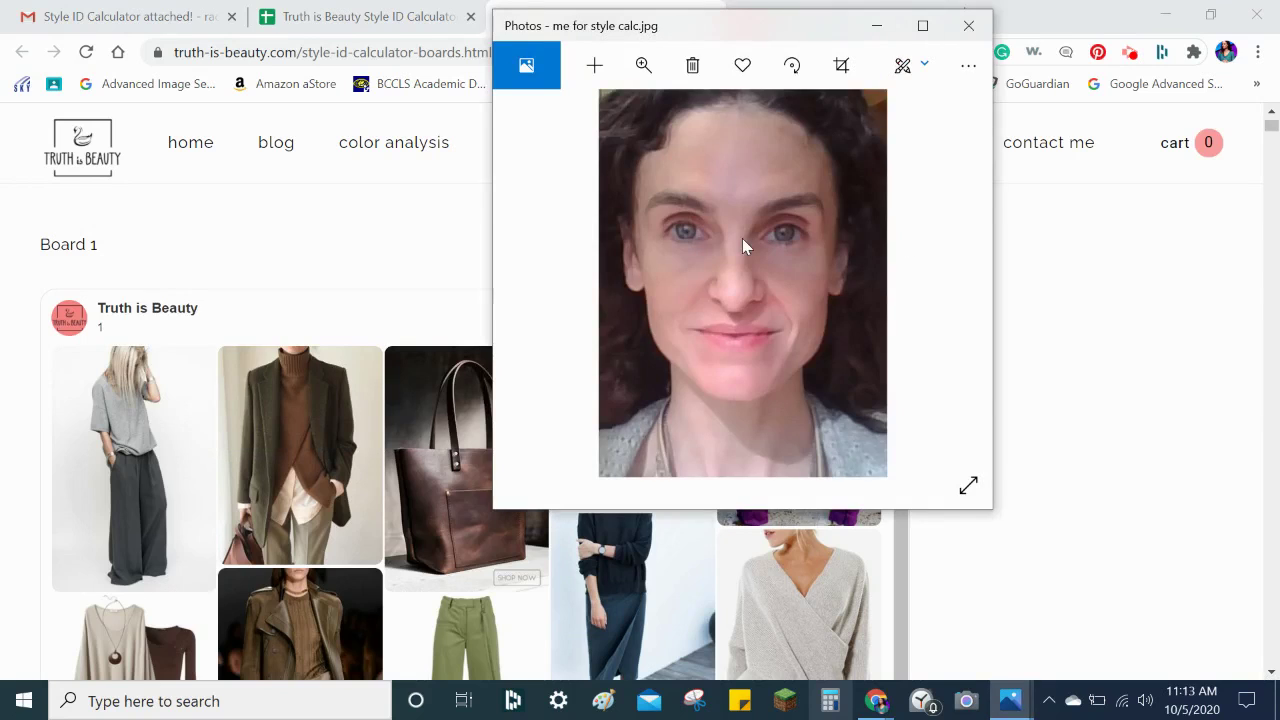
{"action": "left_click_drag", "start_coordinate": [709, 34], "coordinate": [300, 37]}
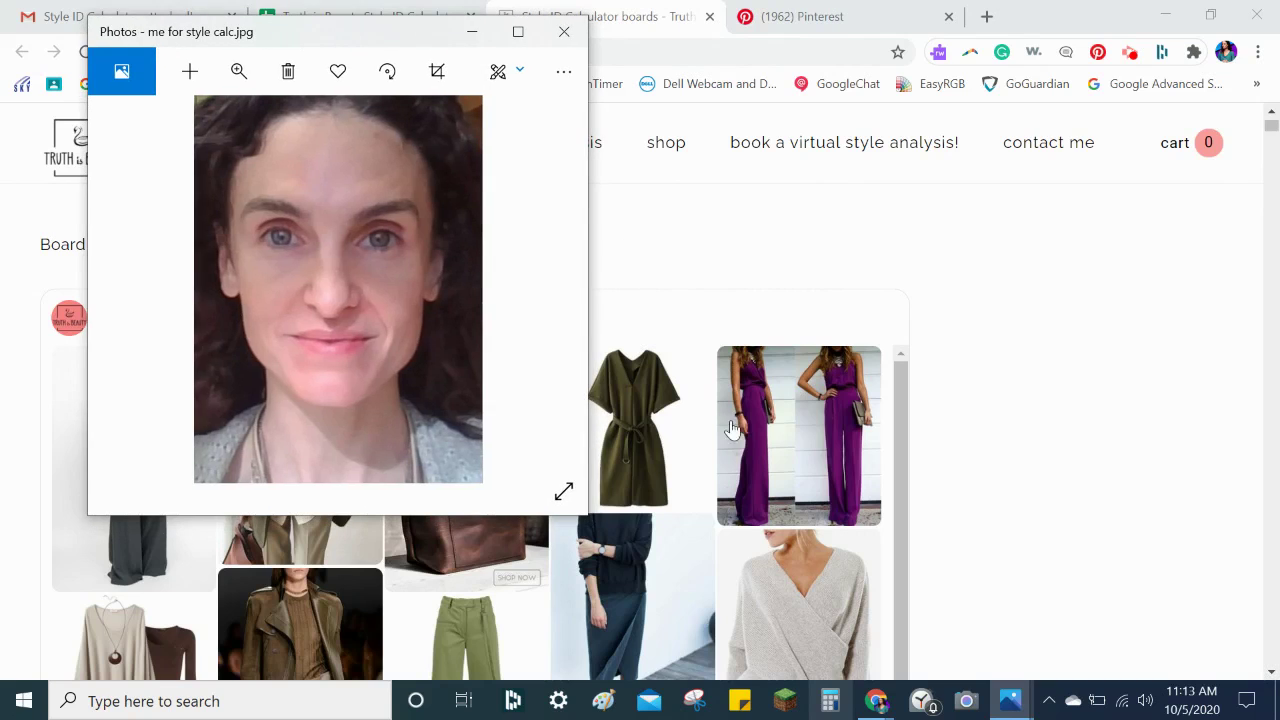
{"action": "scroll", "coordinate": [755, 477], "scroll_direction": "down", "scroll_amount": 5}
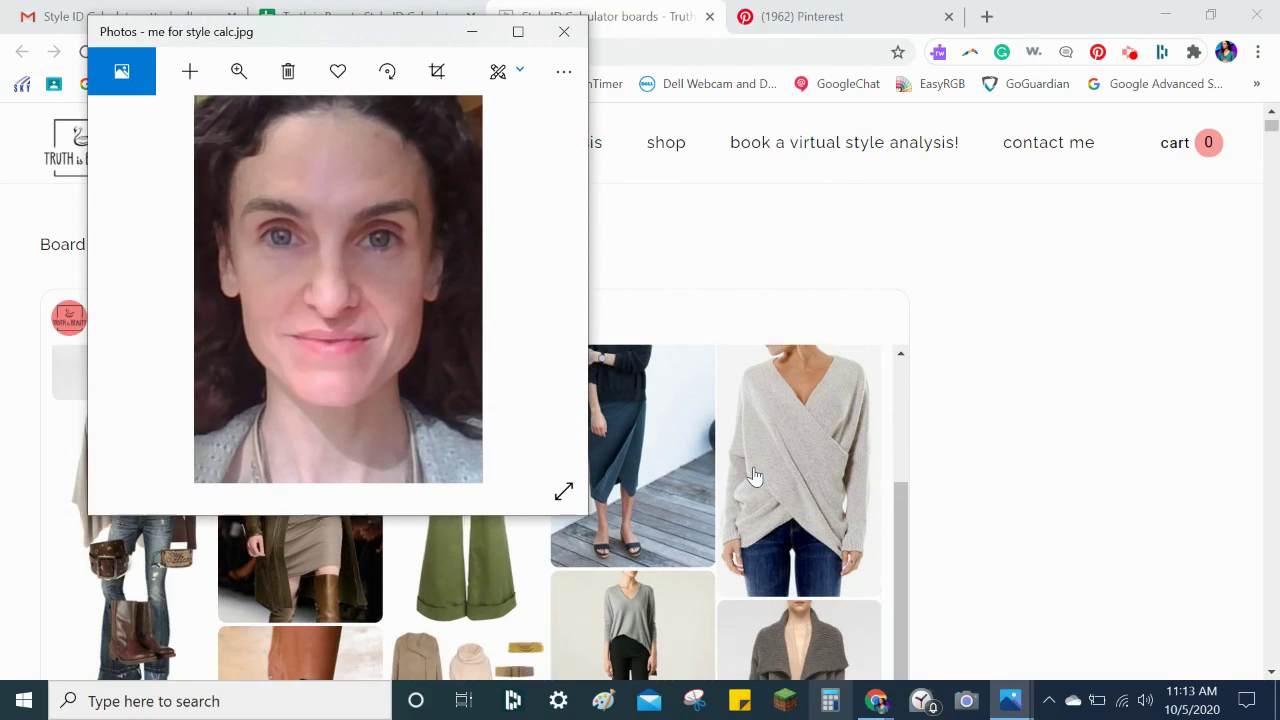
{"action": "scroll", "coordinate": [755, 477], "scroll_direction": "down", "scroll_amount": 5}
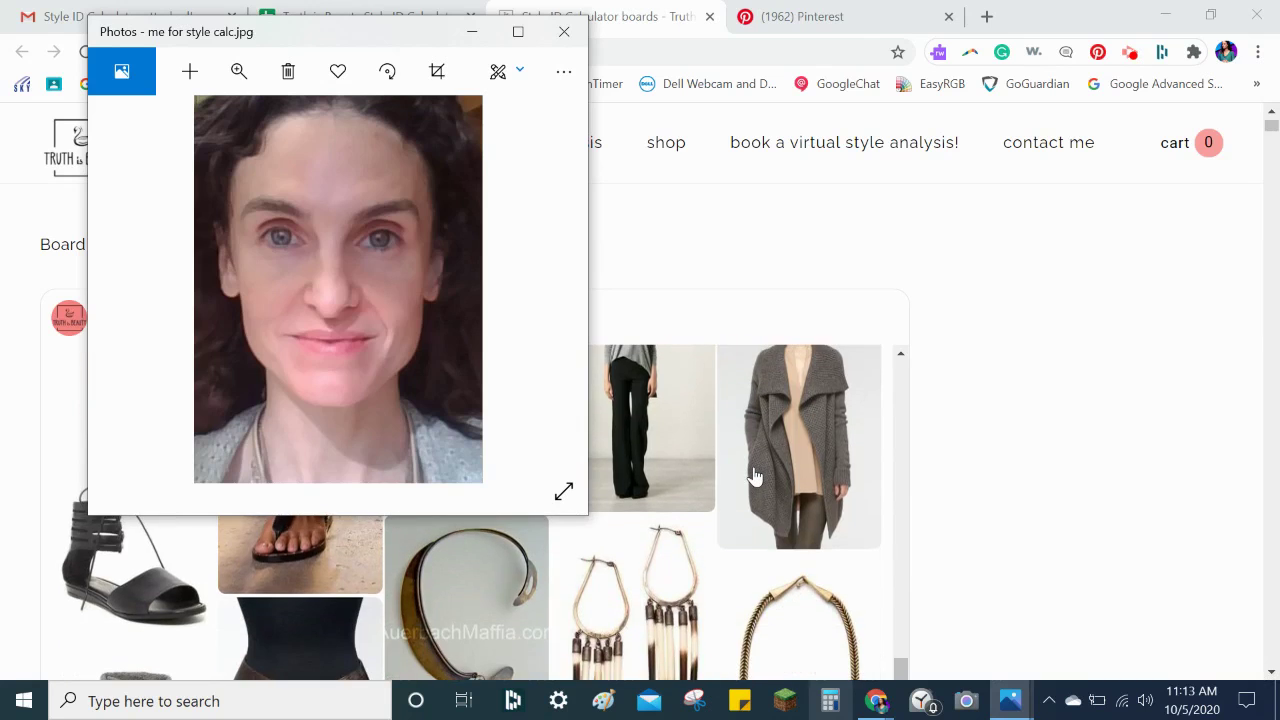
{"action": "scroll", "coordinate": [755, 477], "scroll_direction": "down", "scroll_amount": 5}
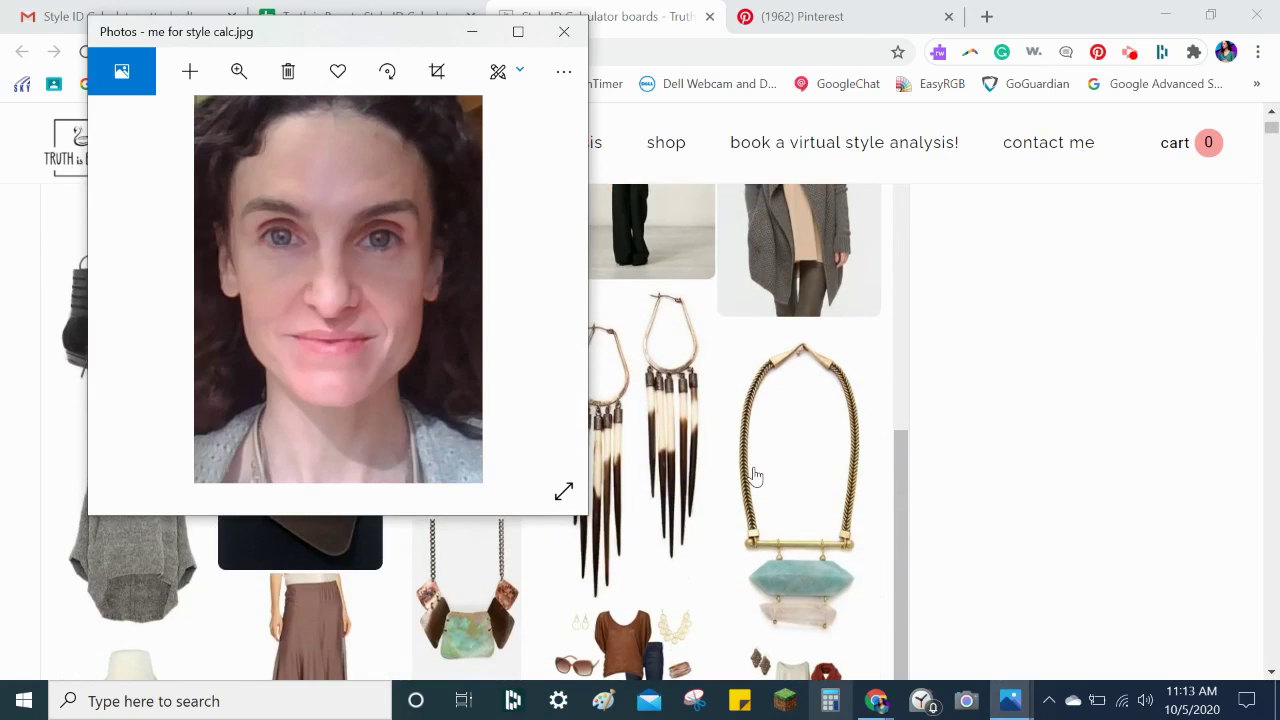
{"action": "scroll", "coordinate": [755, 477], "scroll_direction": "down", "scroll_amount": 3}
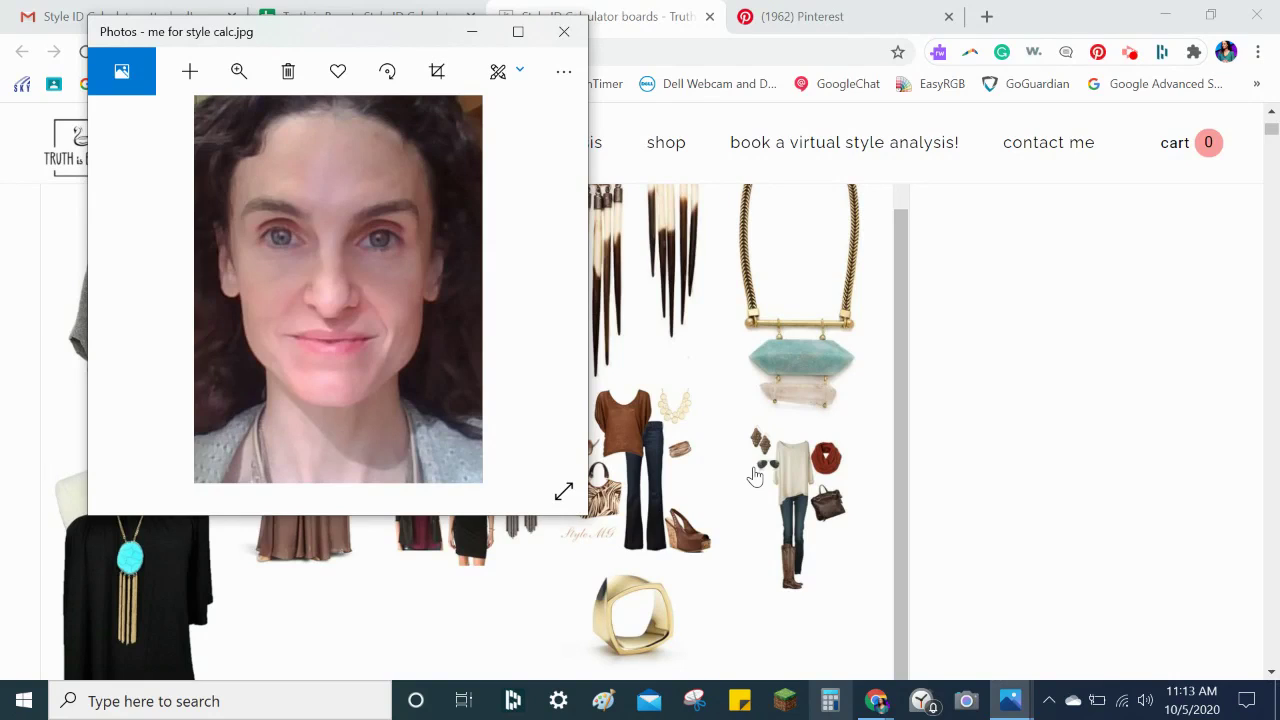
{"action": "scroll", "coordinate": [755, 477], "scroll_direction": "down", "scroll_amount": 2}
{"action": "scroll", "coordinate": [755, 477], "scroll_direction": "up", "scroll_amount": 4}
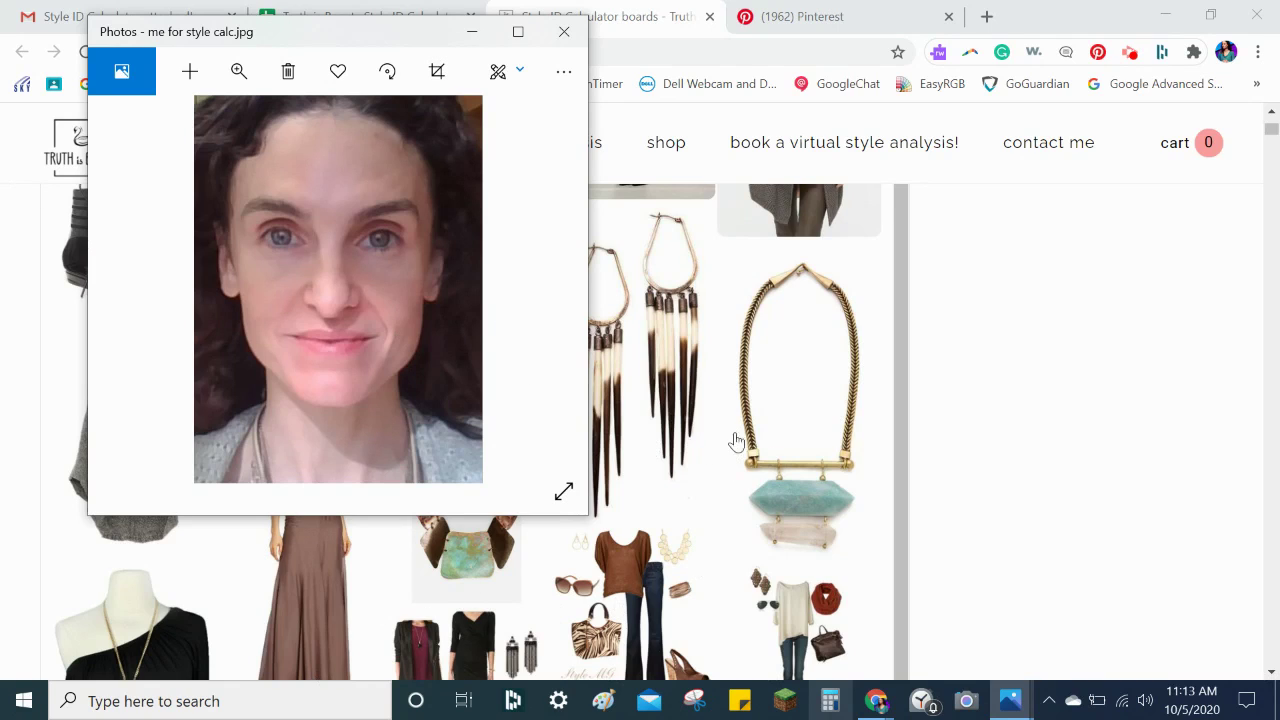
{"action": "scroll", "coordinate": [1005, 421], "scroll_direction": "down", "scroll_amount": 10}
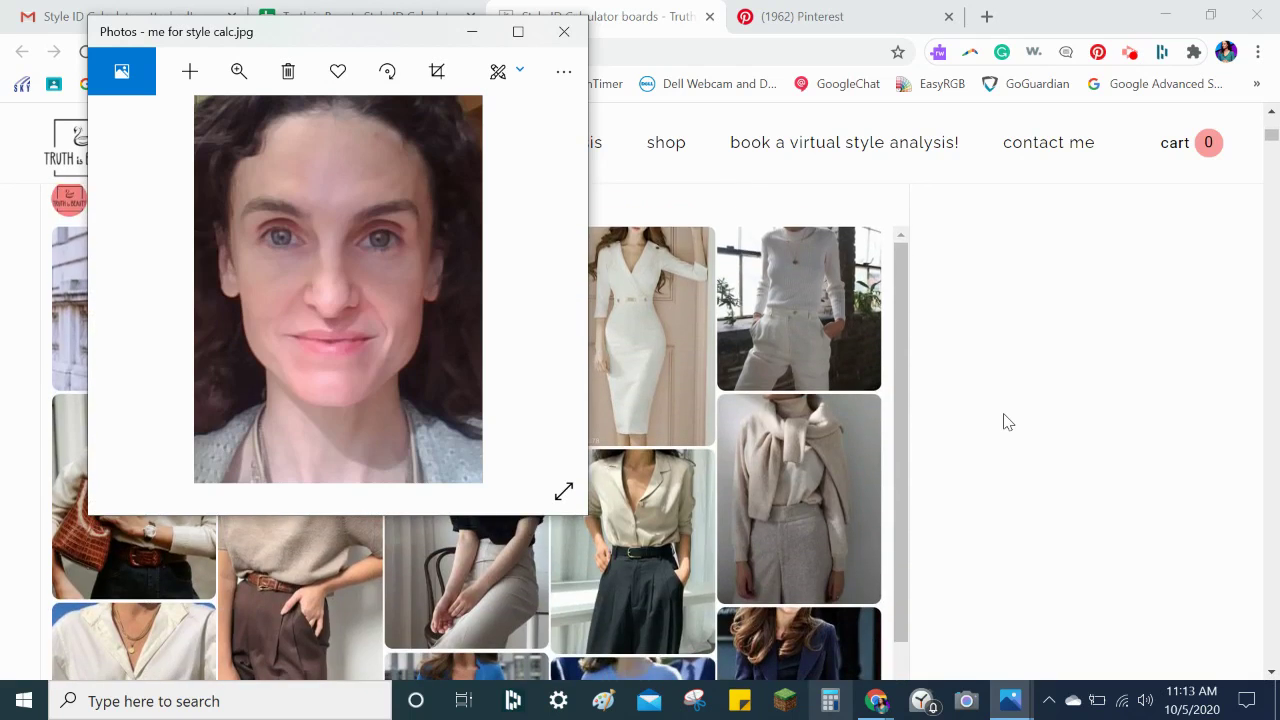
Return to the calculator spreadsheet and read the face-comparison guidance and scoring options down to the board score table
{"action": "left_click", "coordinate": [564, 31]}
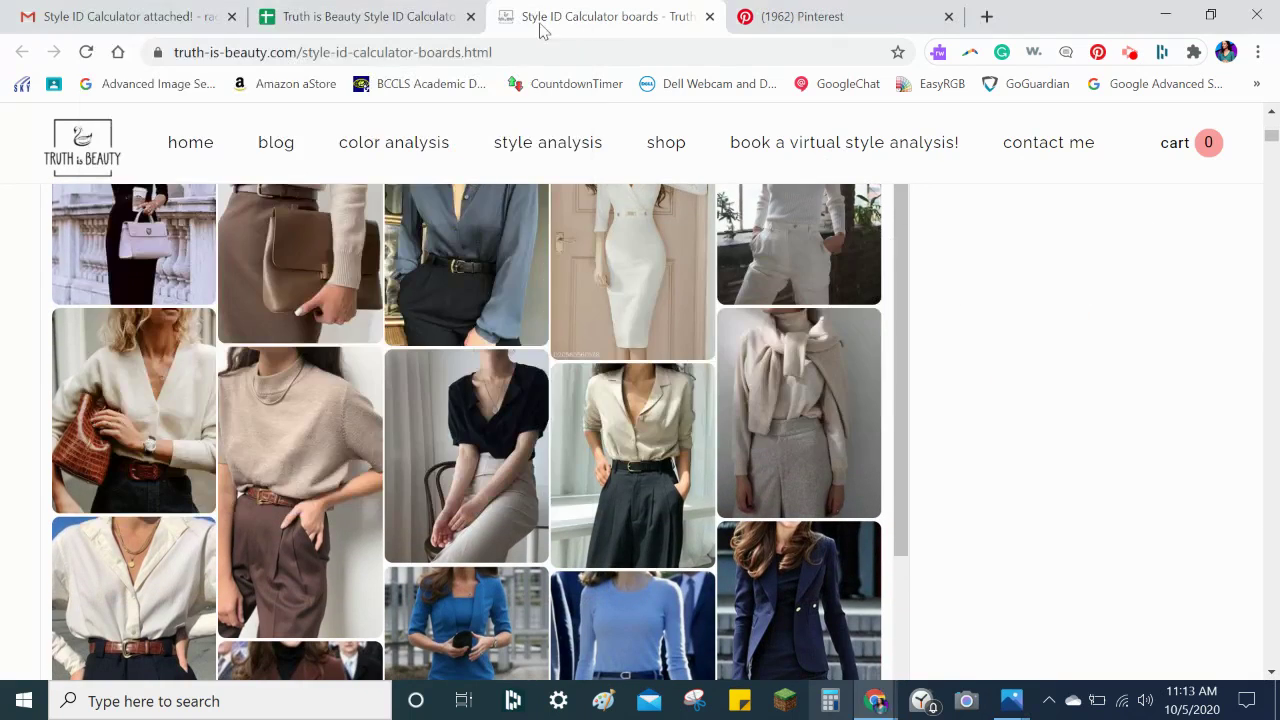
{"action": "left_click", "coordinate": [375, 22]}
{"action": "left_click", "coordinate": [648, 470]}
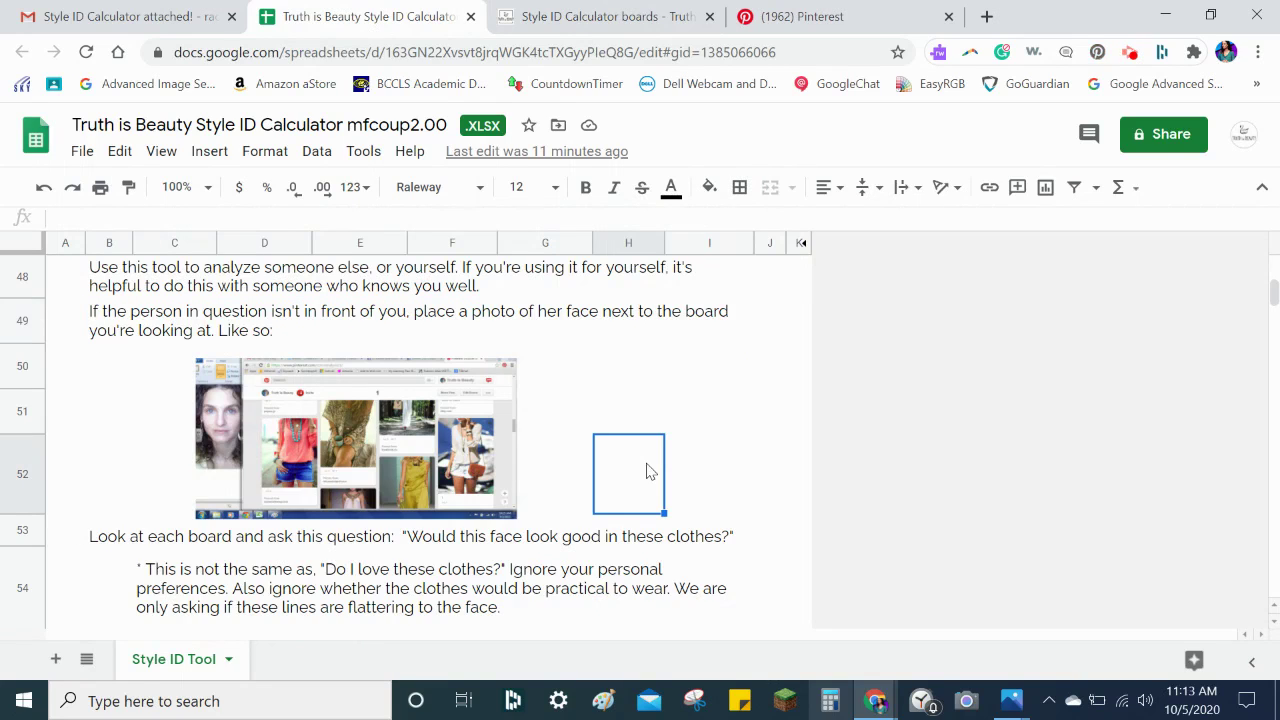
{"action": "scroll", "coordinate": [686, 500], "scroll_direction": "down", "scroll_amount": 2}
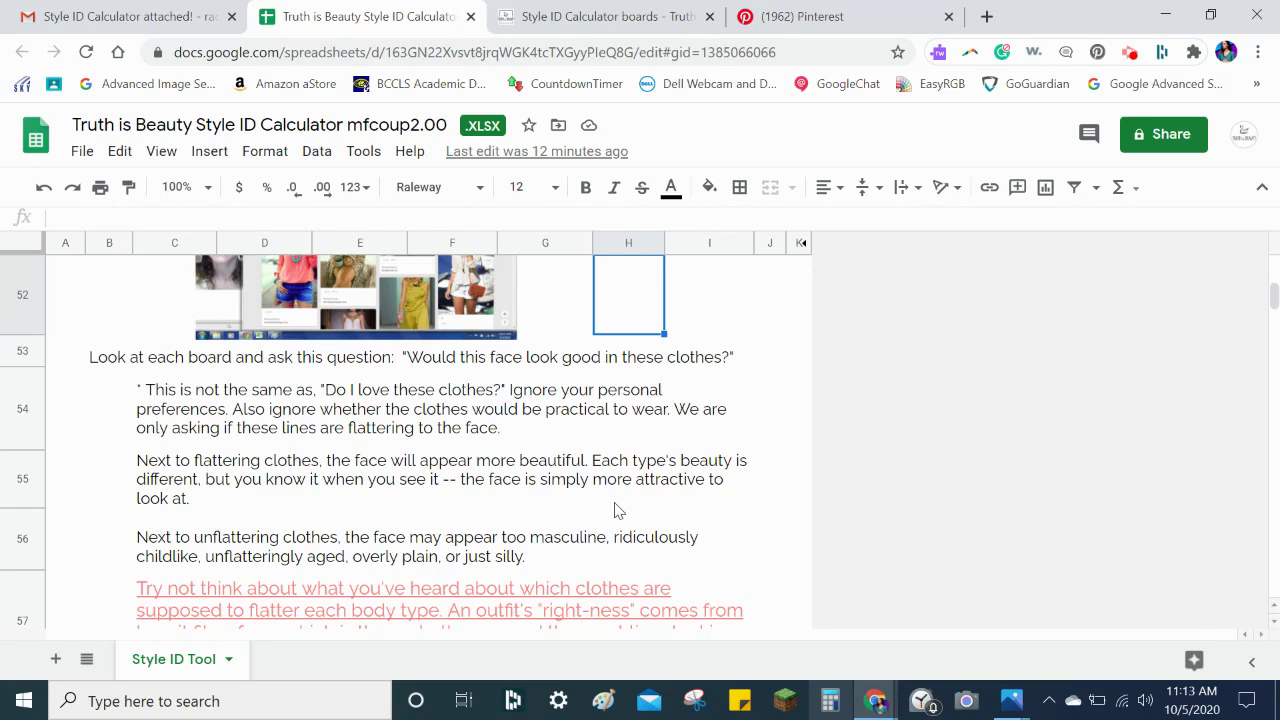
{"action": "scroll", "coordinate": [617, 511], "scroll_direction": "down", "scroll_amount": 1}
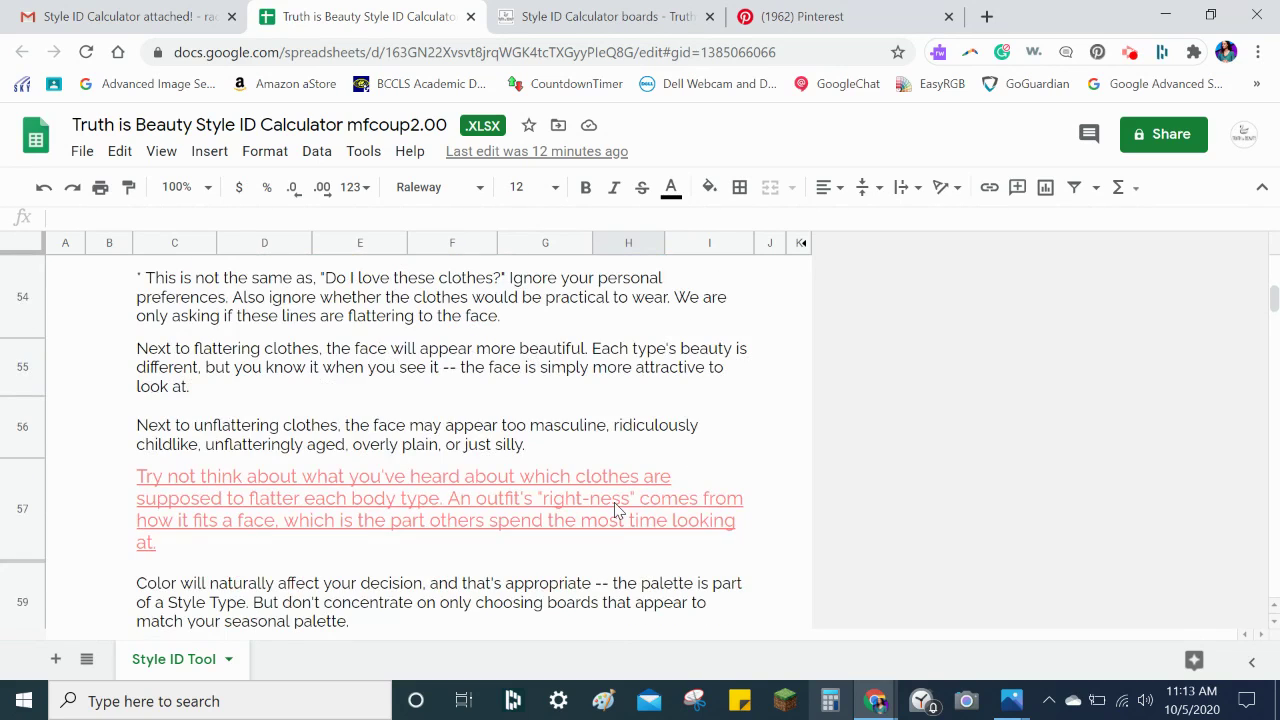
{"action": "scroll", "coordinate": [617, 511], "scroll_direction": "down", "scroll_amount": 4}
{"action": "scroll", "coordinate": [617, 511], "scroll_direction": "down", "scroll_amount": 1}
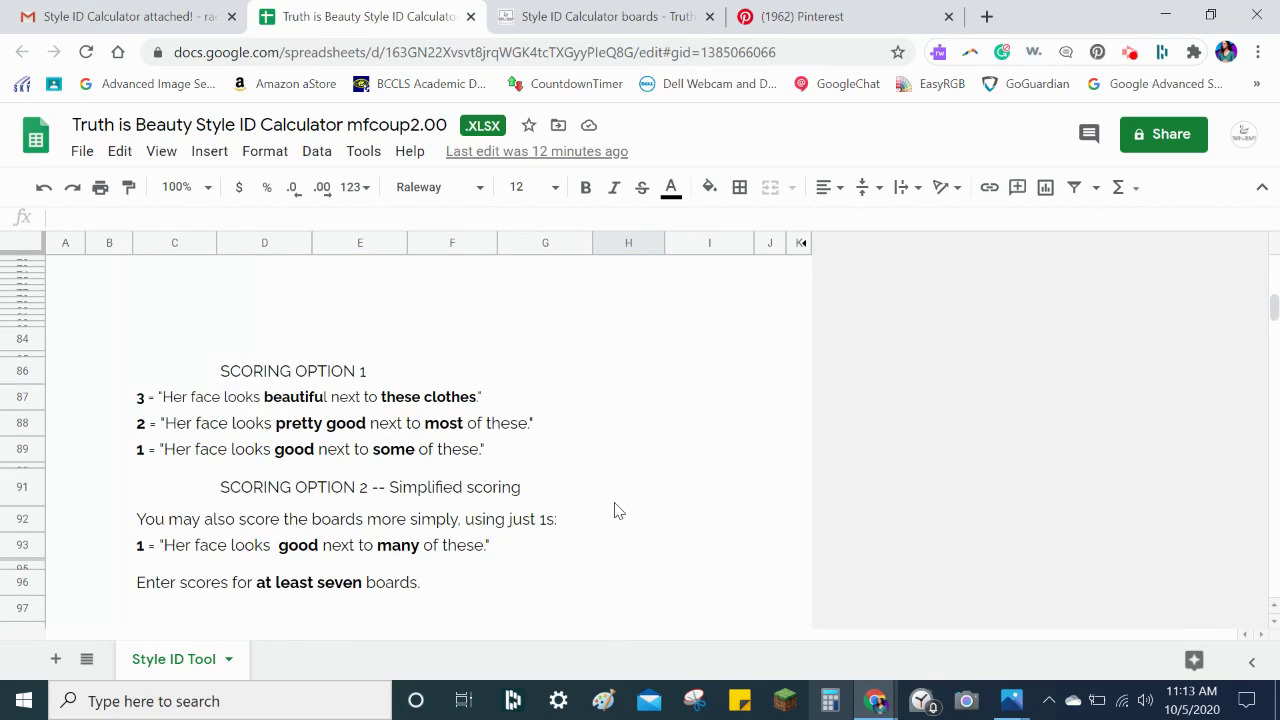
{"action": "scroll", "coordinate": [617, 511], "scroll_direction": "down", "scroll_amount": 5}
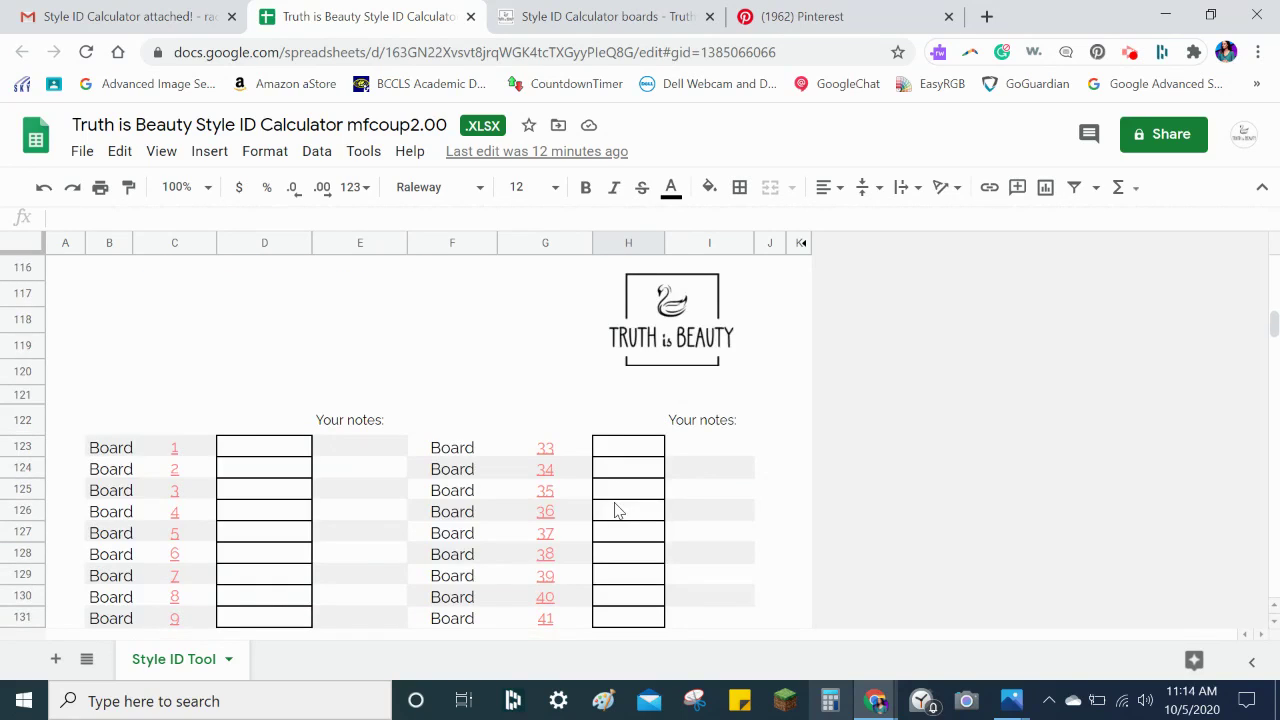
Enter example scores of 1 for Board 1, 0 for Board 2 and 1 for Board 3
{"action": "left_click", "coordinate": [291, 450]}
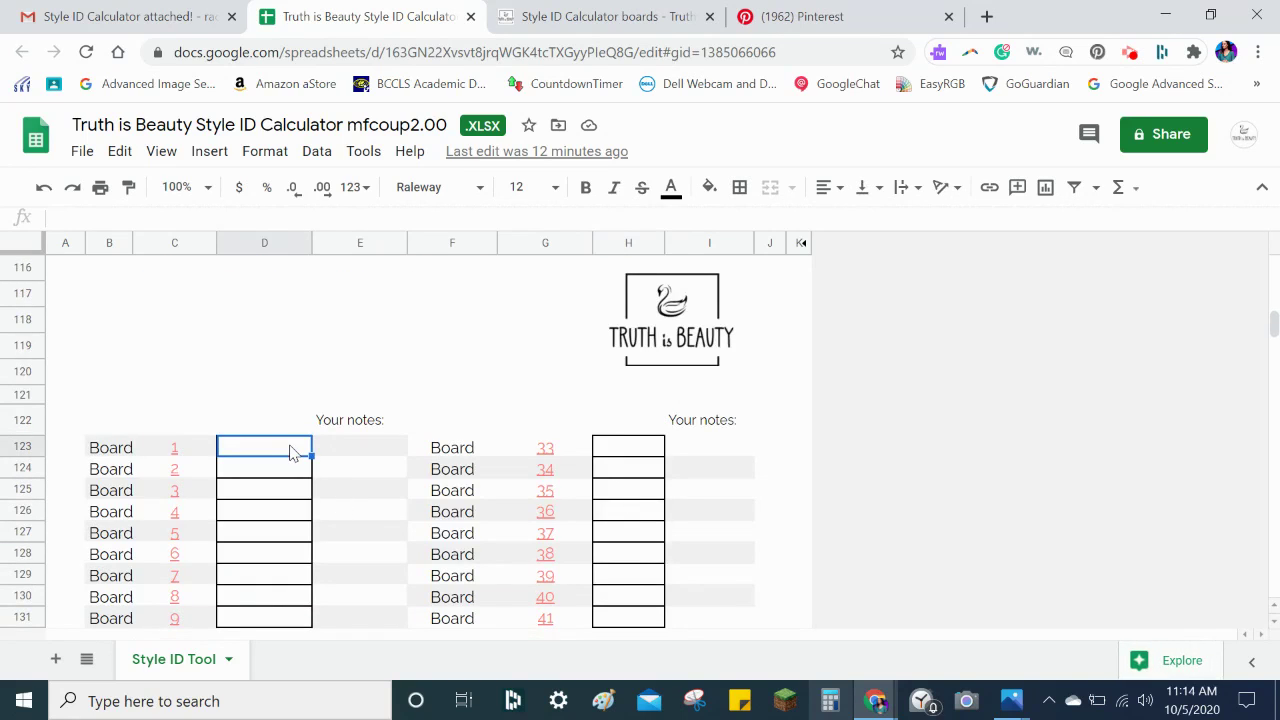
{"action": "type", "text": "1"}
{"action": "key", "text": "Return"}
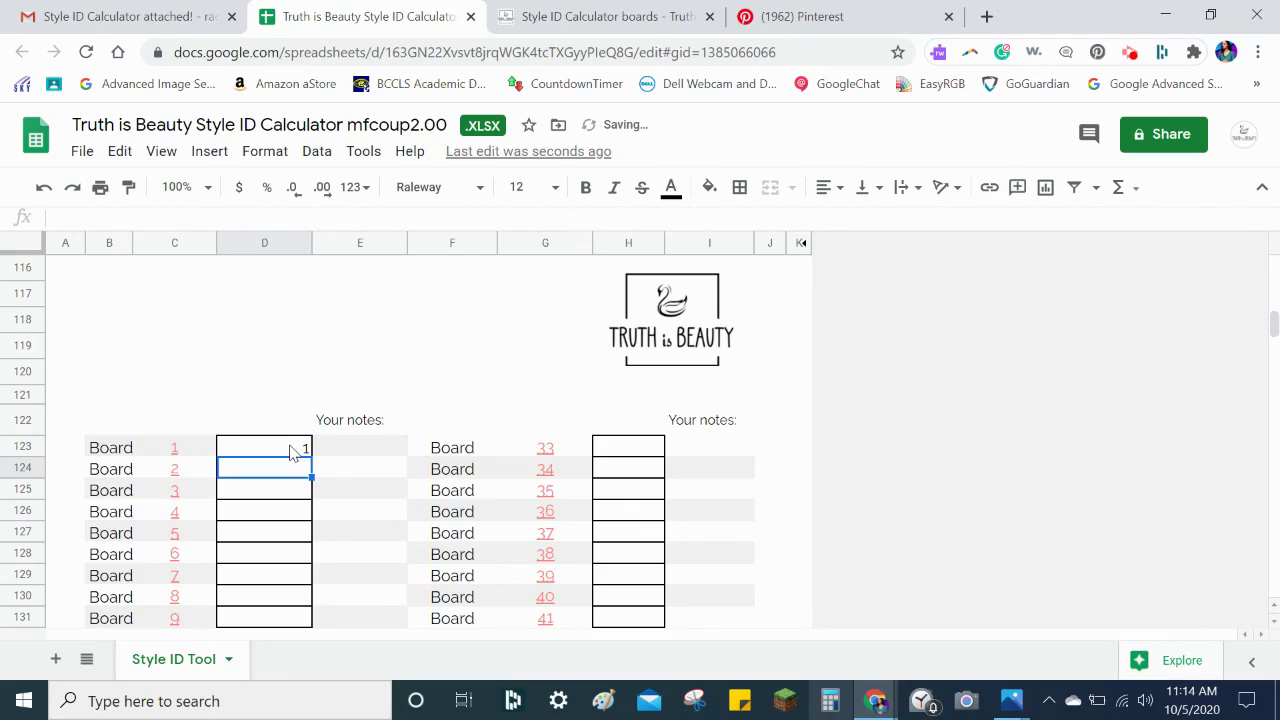
{"action": "key", "text": "Down"}
{"action": "key", "text": "Down"}
{"action": "key", "text": "Down"}
{"action": "key", "text": "Down"}
{"action": "key", "text": "Up"}
{"action": "key", "text": "Up"}
{"action": "key", "text": "Up"}
{"action": "key", "text": "Up"}
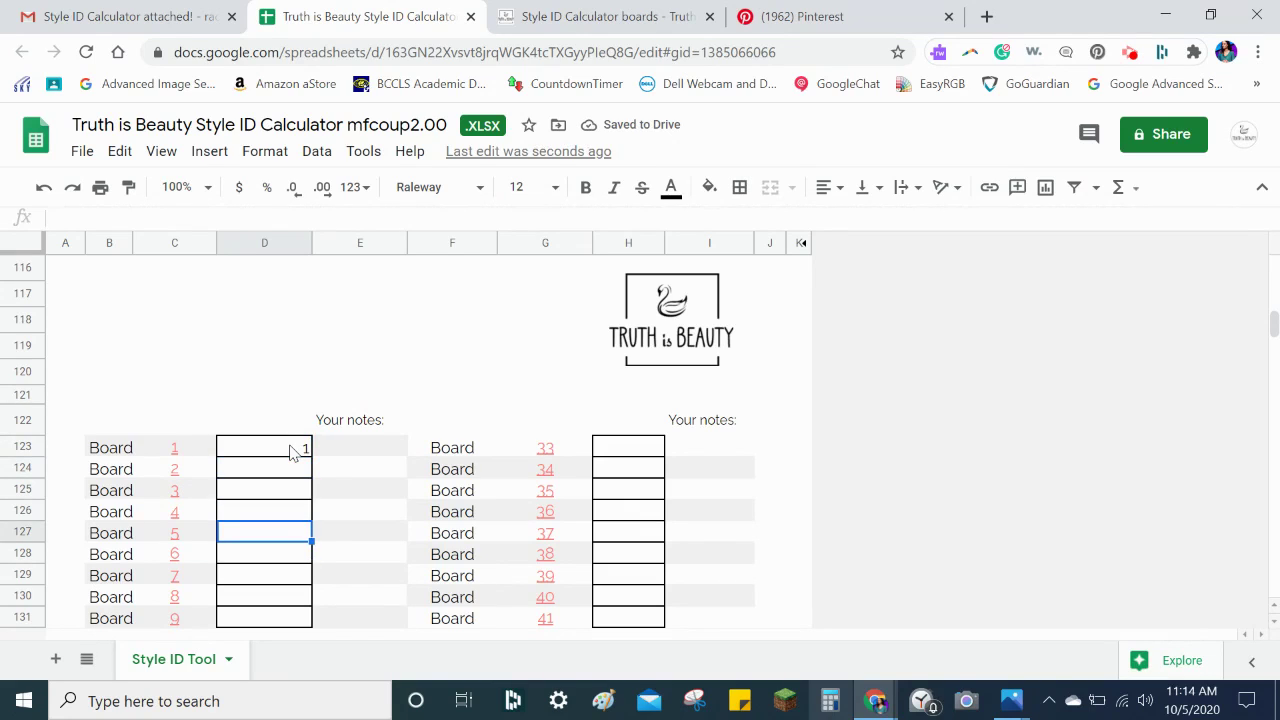
{"action": "key", "text": "Down"}
{"action": "type", "text": "1"}
{"action": "key", "text": "Up"}
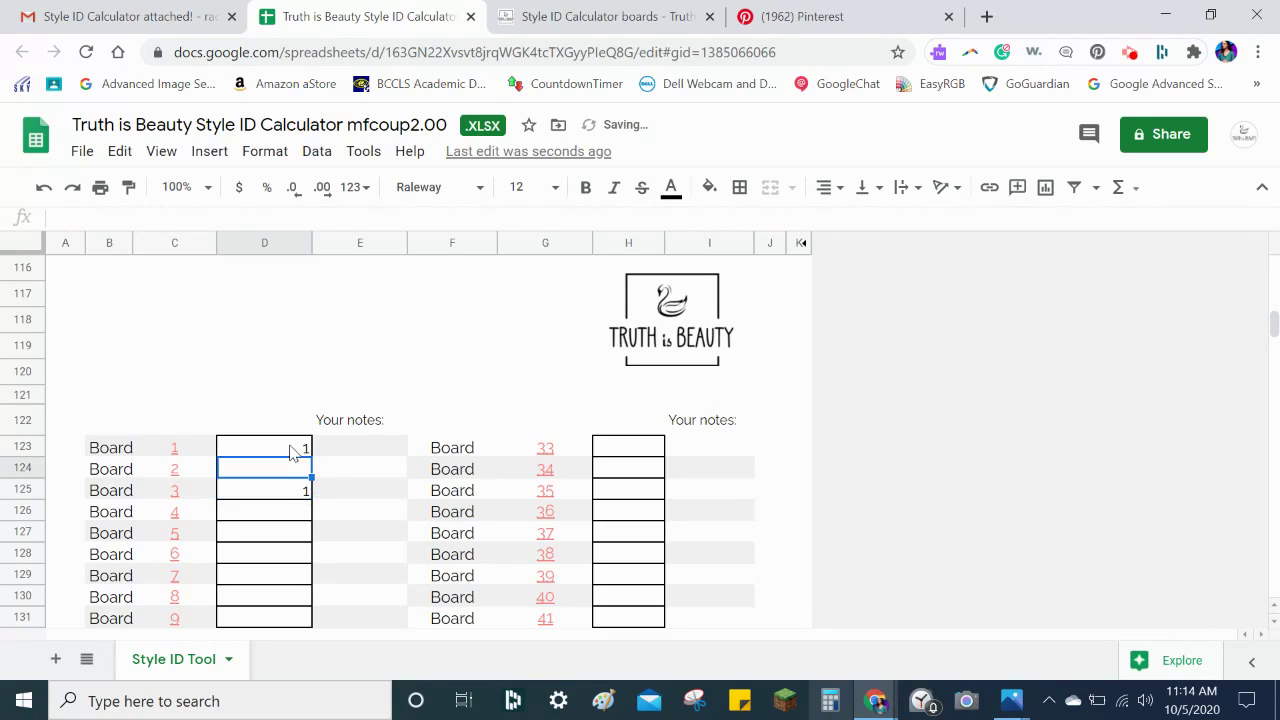
{"action": "type", "text": "0"}
{"action": "key", "text": "Return"}
{"action": "key", "text": "Down"}
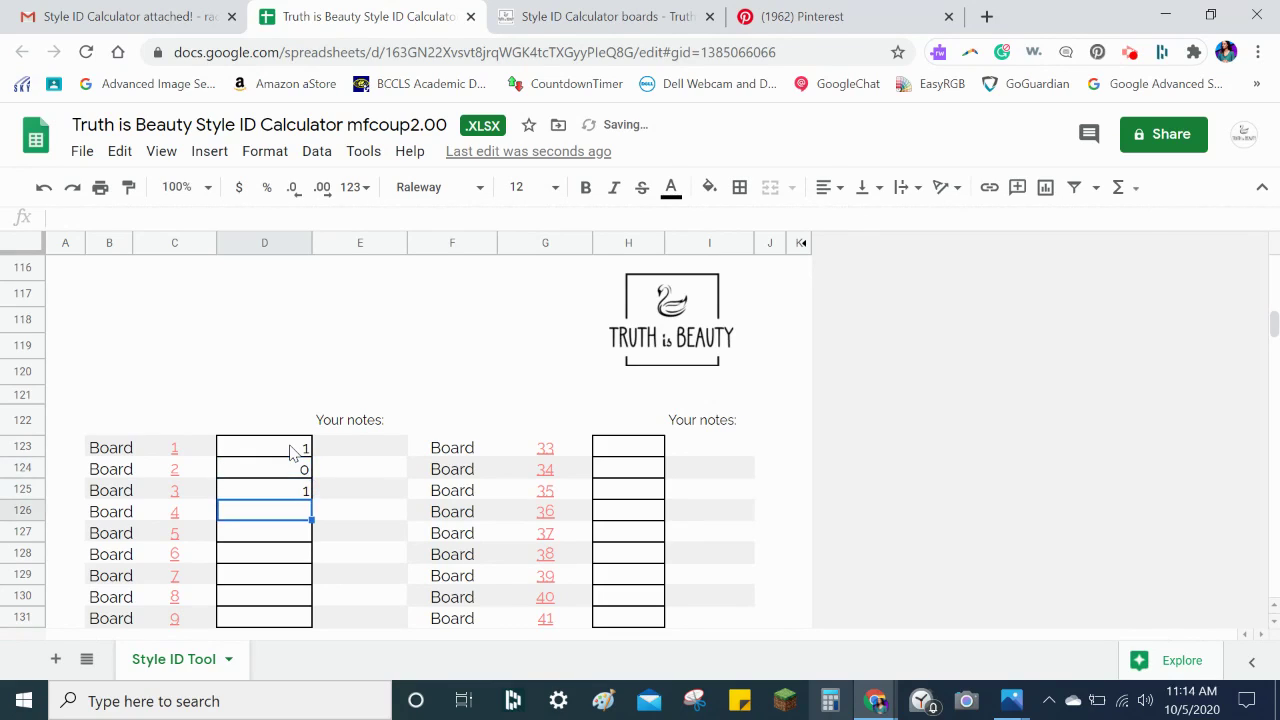
Enter example scores of 0 for Board 4, 0 for Board 5 and 1 for Board 6
{"action": "type", "text": "0"}
{"action": "key", "text": "Return"}
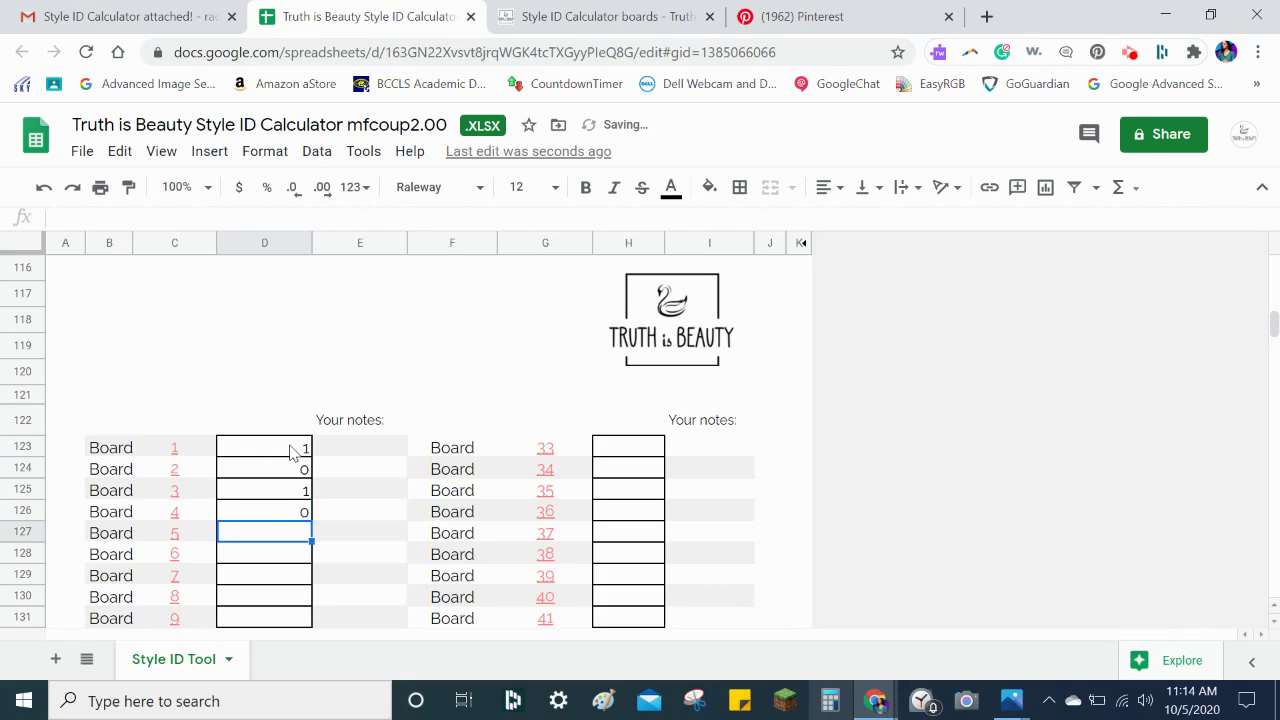
{"action": "type", "text": "0"}
{"action": "key", "text": "Return"}
{"action": "type", "text": "1"}
{"action": "key", "text": "Return"}
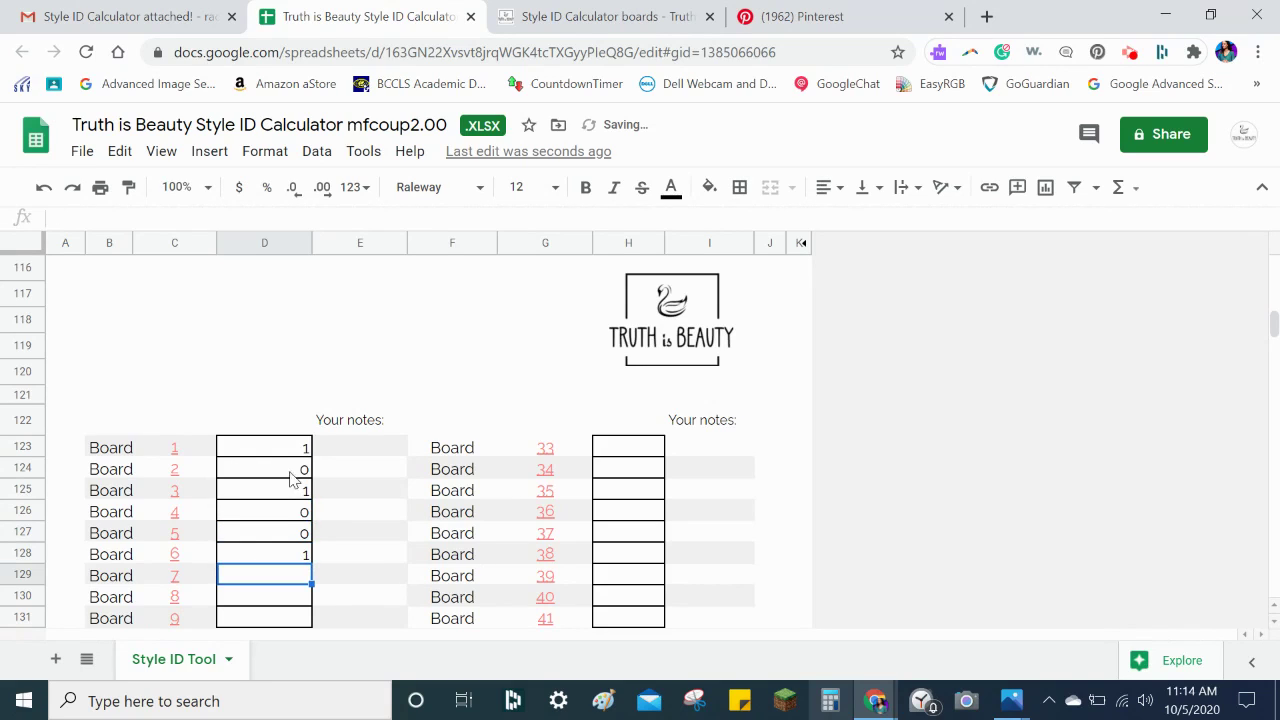
Clear the example scores for Boards 1 to 6 in cells D123 to D128
{"action": "key", "text": "Up"}
{"action": "left_click_drag", "start_coordinate": [304, 563], "coordinate": [315, 480]}
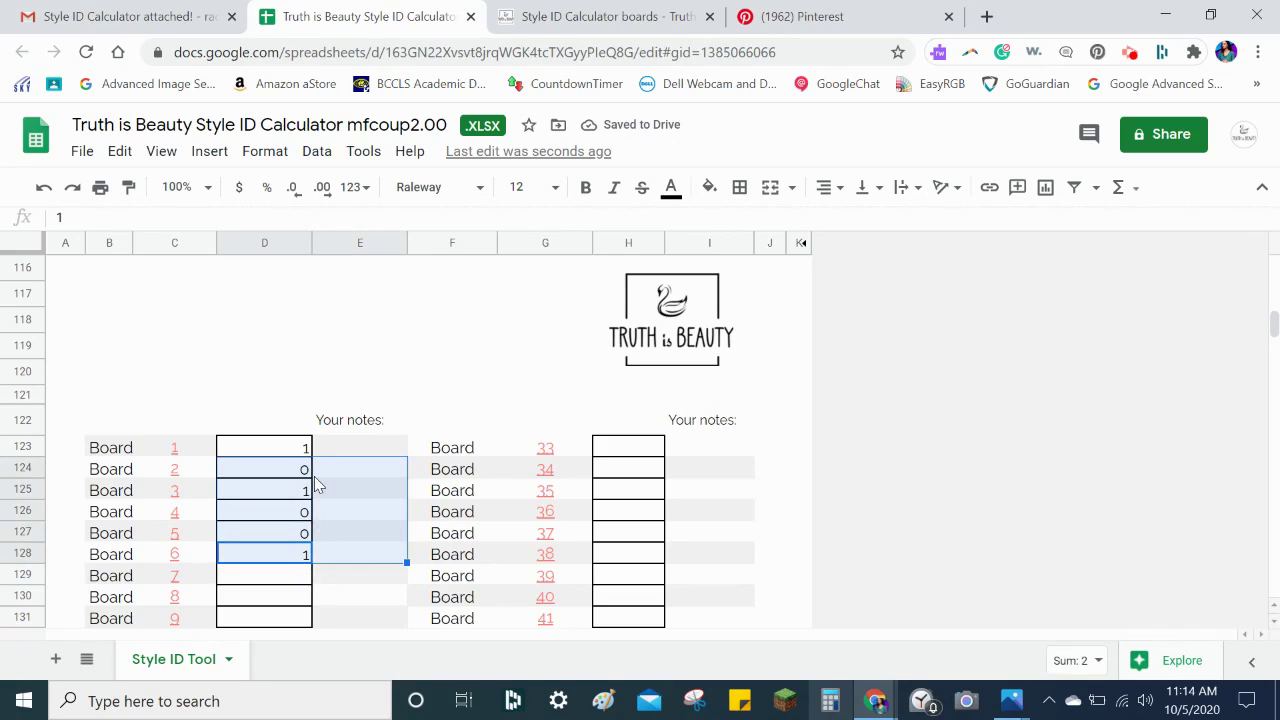
{"action": "key", "text": "Left"}
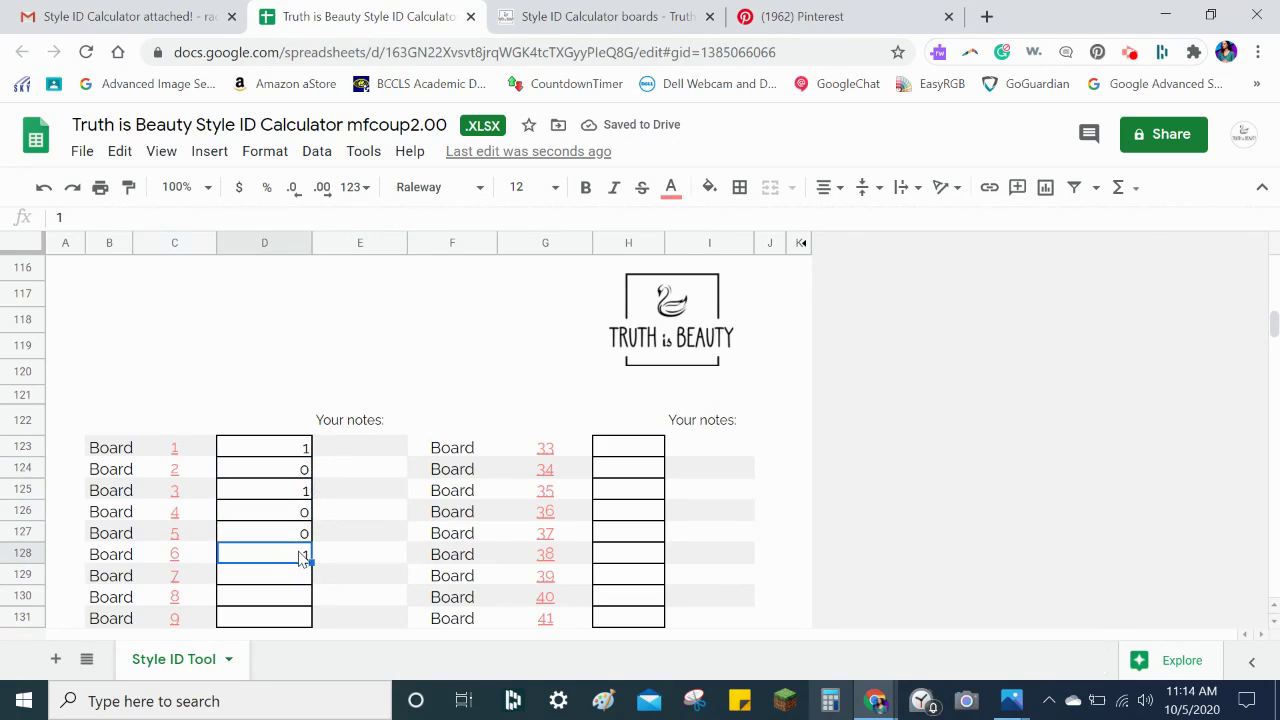
{"action": "left_click_drag", "start_coordinate": [300, 557], "coordinate": [276, 456]}
{"action": "key", "text": "Delete"}
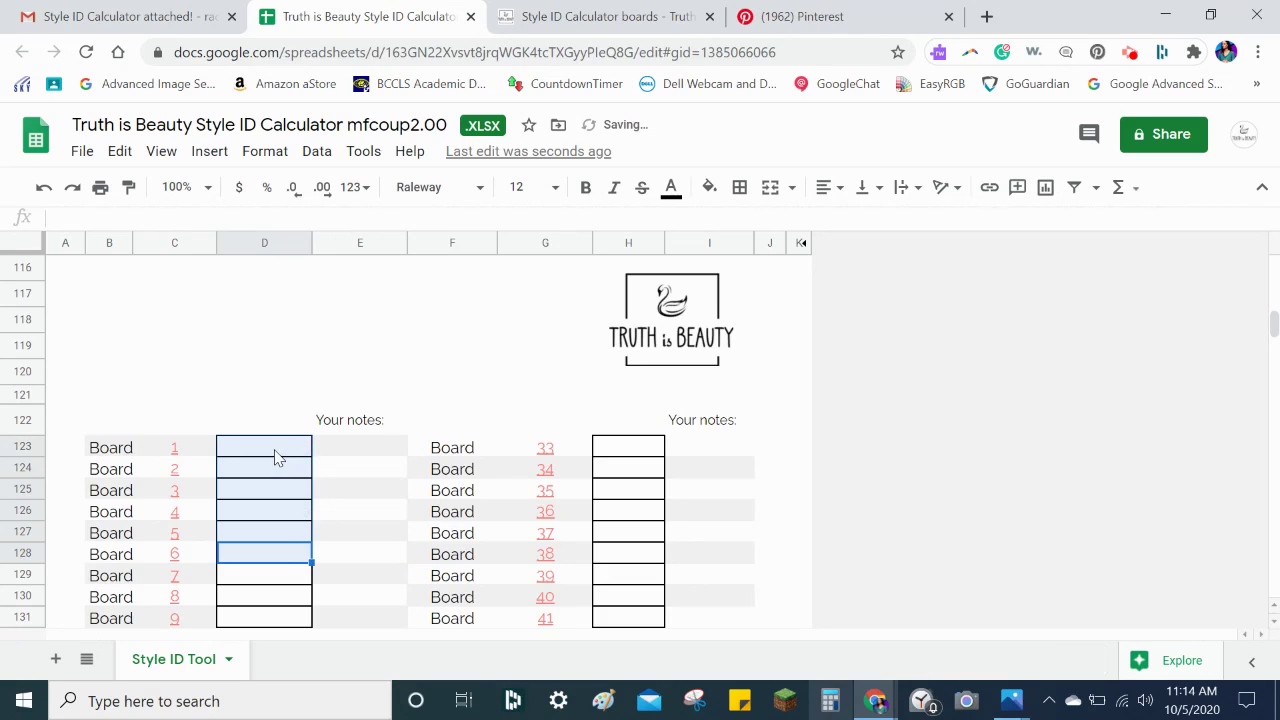
Go back up to rows 86 to 96 and review the two scoring options and the minimum number of boards to score
{"action": "key", "text": "Up"}
{"action": "key", "text": "Up"}
{"action": "key", "text": "Up"}
{"action": "key", "text": "Up"}
{"action": "key", "text": "Up"}
{"action": "key", "text": "Up"}
{"action": "key", "text": "Up"}
{"action": "key", "text": "Up"}
{"action": "key", "text": "Up"}
{"action": "key", "text": "Up"}
{"action": "key", "text": "Up"}
{"action": "key", "text": "Up"}
{"action": "key", "text": "Up"}
{"action": "key", "text": "Up"}
{"action": "key", "text": "Up"}
{"action": "key", "text": "Up"}
{"action": "key", "text": "Up"}
{"action": "key", "text": "Up"}
{"action": "key", "text": "Up"}
{"action": "key", "text": "Up"}
{"action": "key", "text": "Up"}
{"action": "key", "text": "Up"}
{"action": "key", "text": "Up"}
{"action": "key", "text": "Up"}
{"action": "key", "text": "Up"}
{"action": "key", "text": "Up"}
{"action": "key", "text": "Up"}
{"action": "key", "text": "Up"}
{"action": "key", "text": "Up"}
{"action": "key", "text": "Up"}
{"action": "key", "text": "Up"}
{"action": "key", "text": "Up"}
{"action": "key", "text": "Up"}
{"action": "key", "text": "Up"}
{"action": "key", "text": "Up"}
{"action": "key", "text": "Up"}
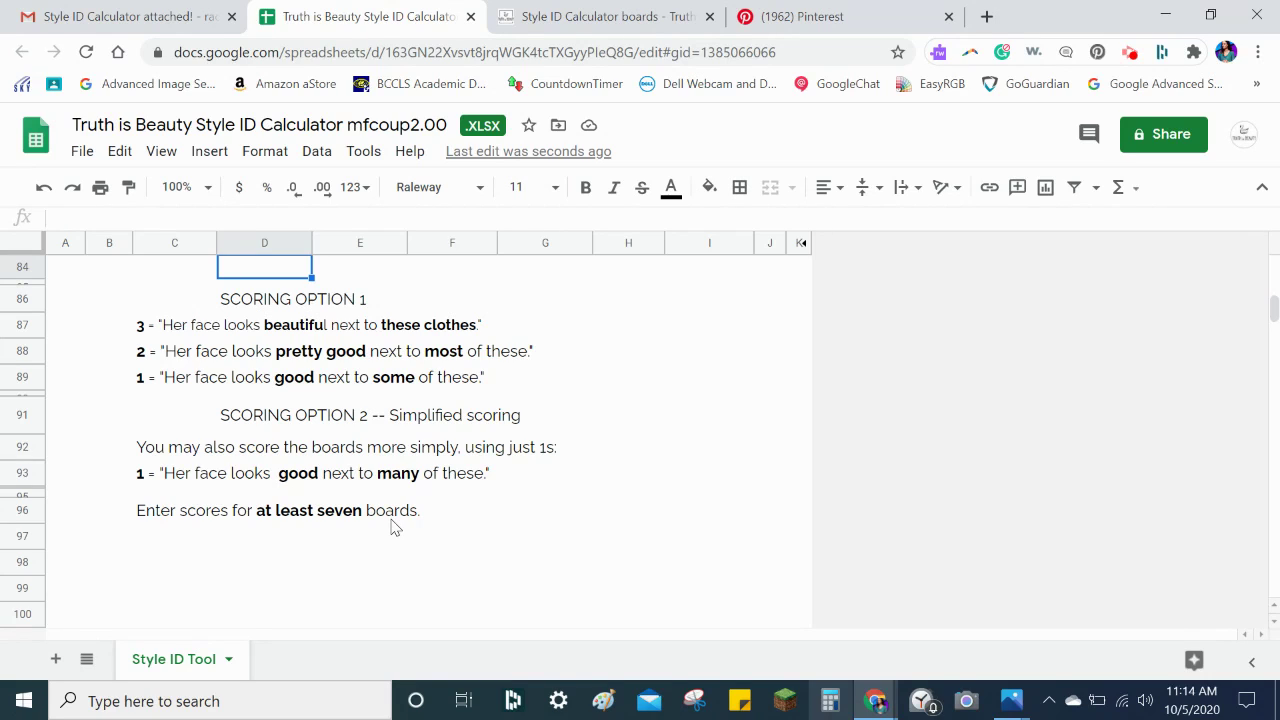
{"action": "scroll", "coordinate": [575, 492], "scroll_direction": "down", "scroll_amount": 2}
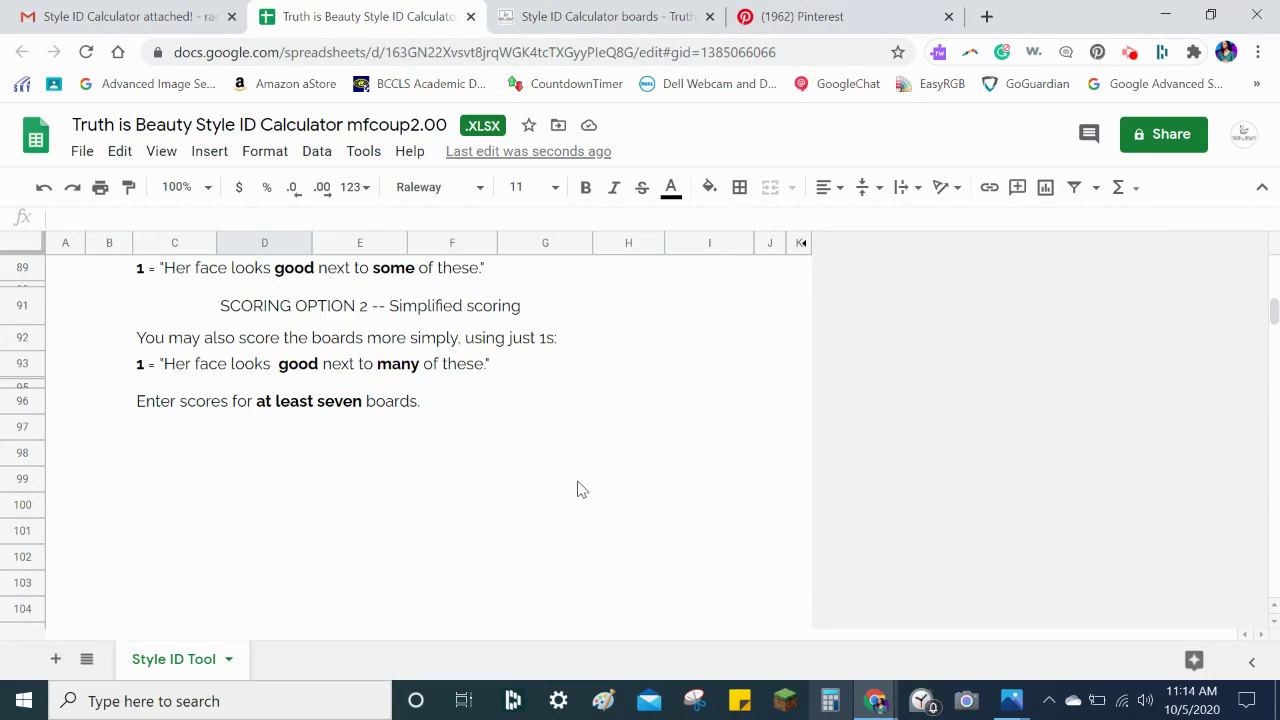
{"action": "scroll", "coordinate": [580, 489], "scroll_direction": "down", "scroll_amount": 3}
Return to the style boards page, place the face photo in front, and browse the boards that follow Board 2
{"action": "left_click", "coordinate": [603, 20]}
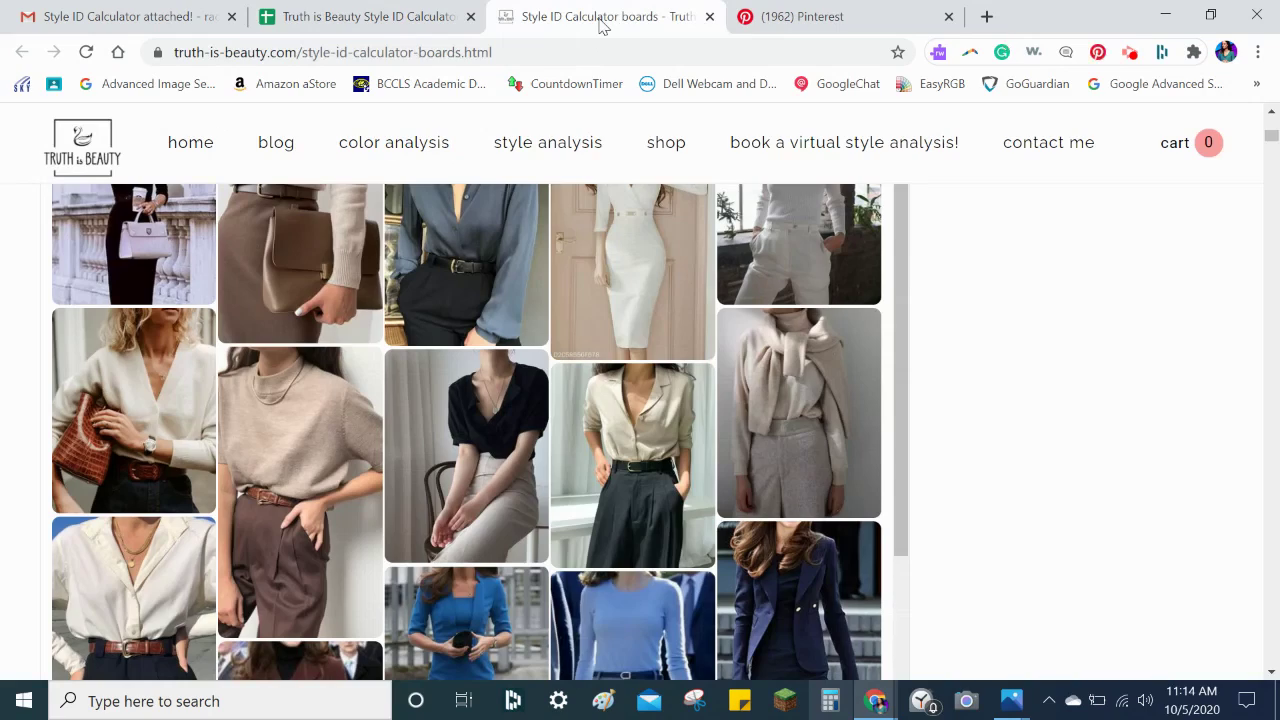
{"action": "scroll", "coordinate": [951, 400], "scroll_direction": "down", "scroll_amount": 6}
{"action": "scroll", "coordinate": [951, 400], "scroll_direction": "down", "scroll_amount": 18}
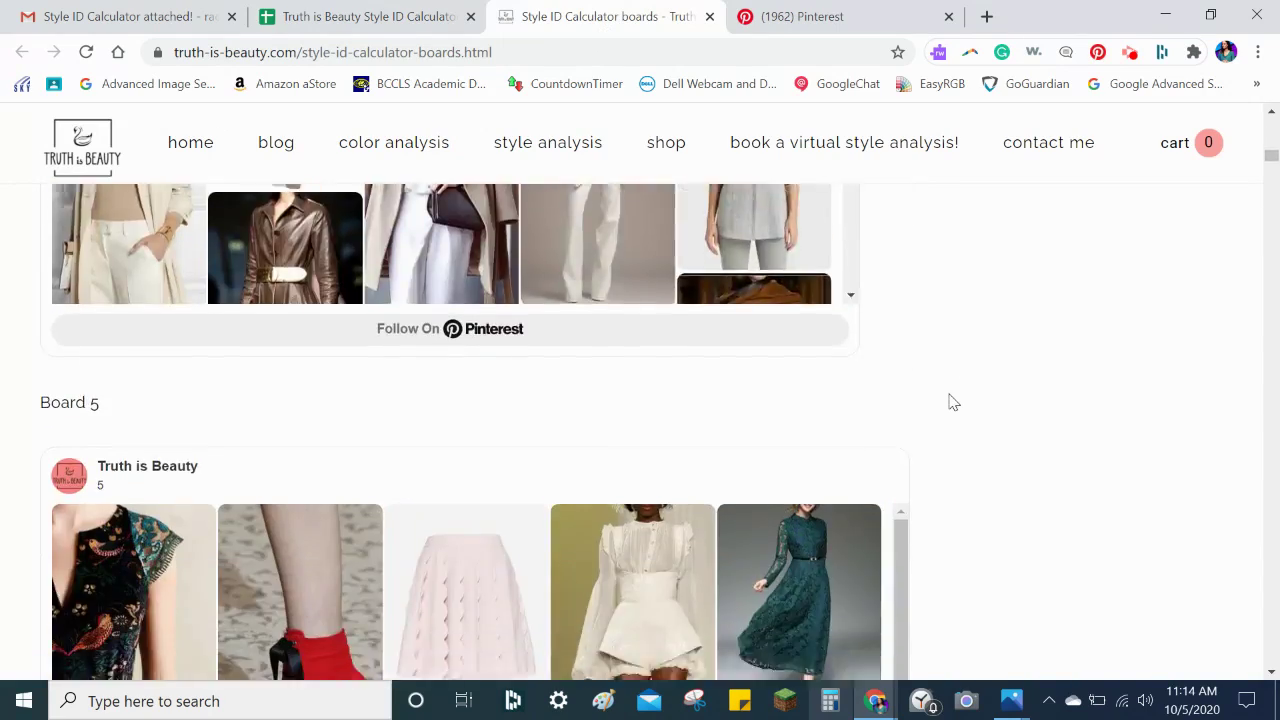
{"action": "key", "text": "alt+Tab"}
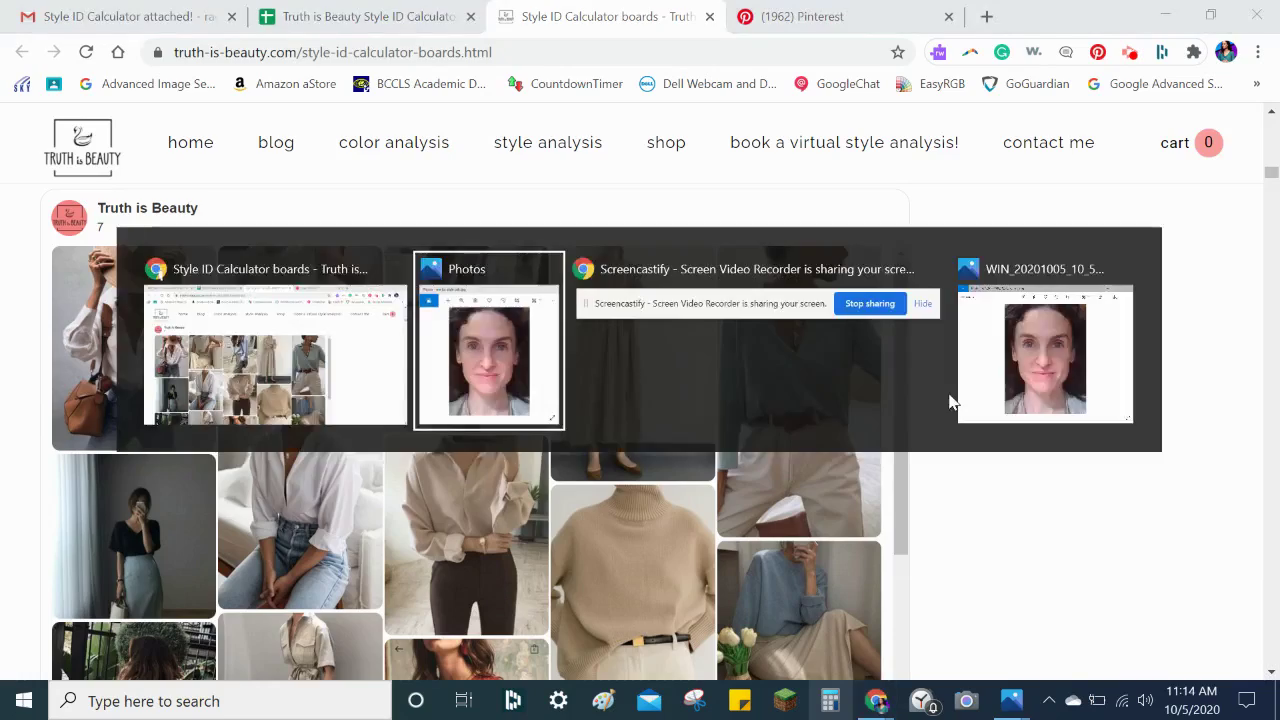
{"action": "scroll", "coordinate": [951, 400], "scroll_direction": "down", "scroll_amount": 6}
{"action": "scroll", "coordinate": [951, 400], "scroll_direction": "down", "scroll_amount": 12}
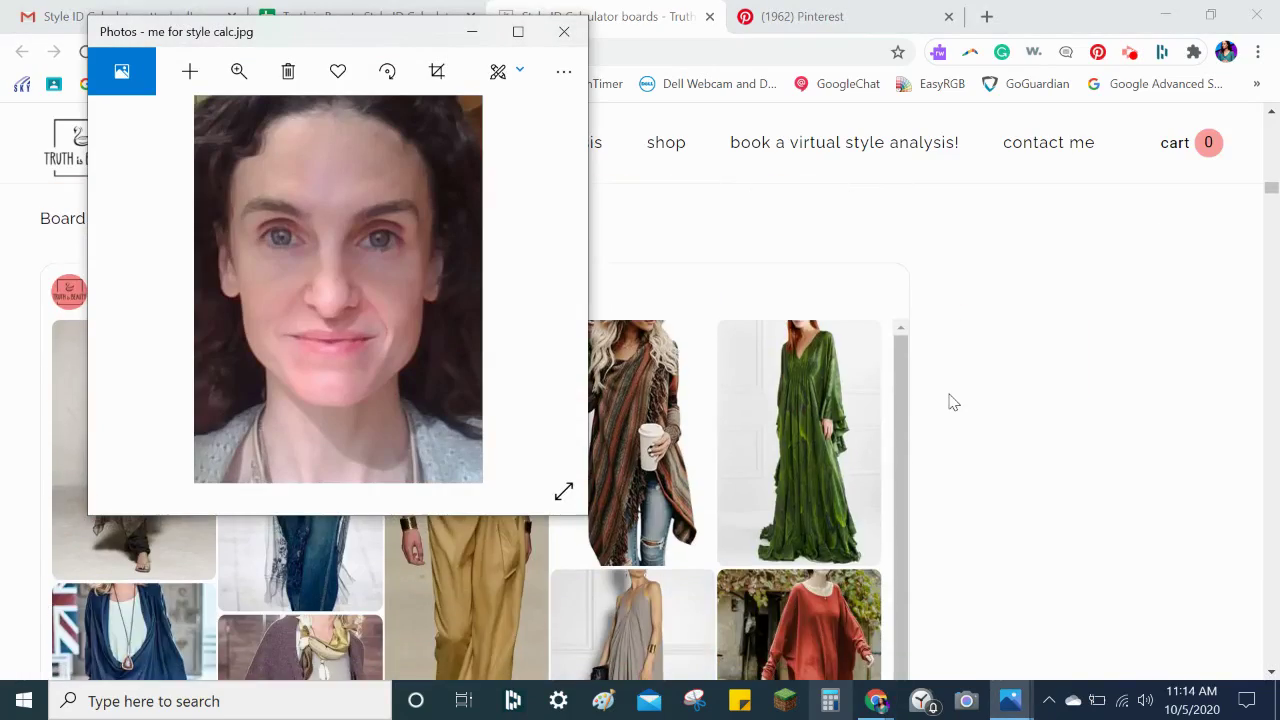
{"action": "scroll", "coordinate": [951, 400], "scroll_direction": "down", "scroll_amount": 12}
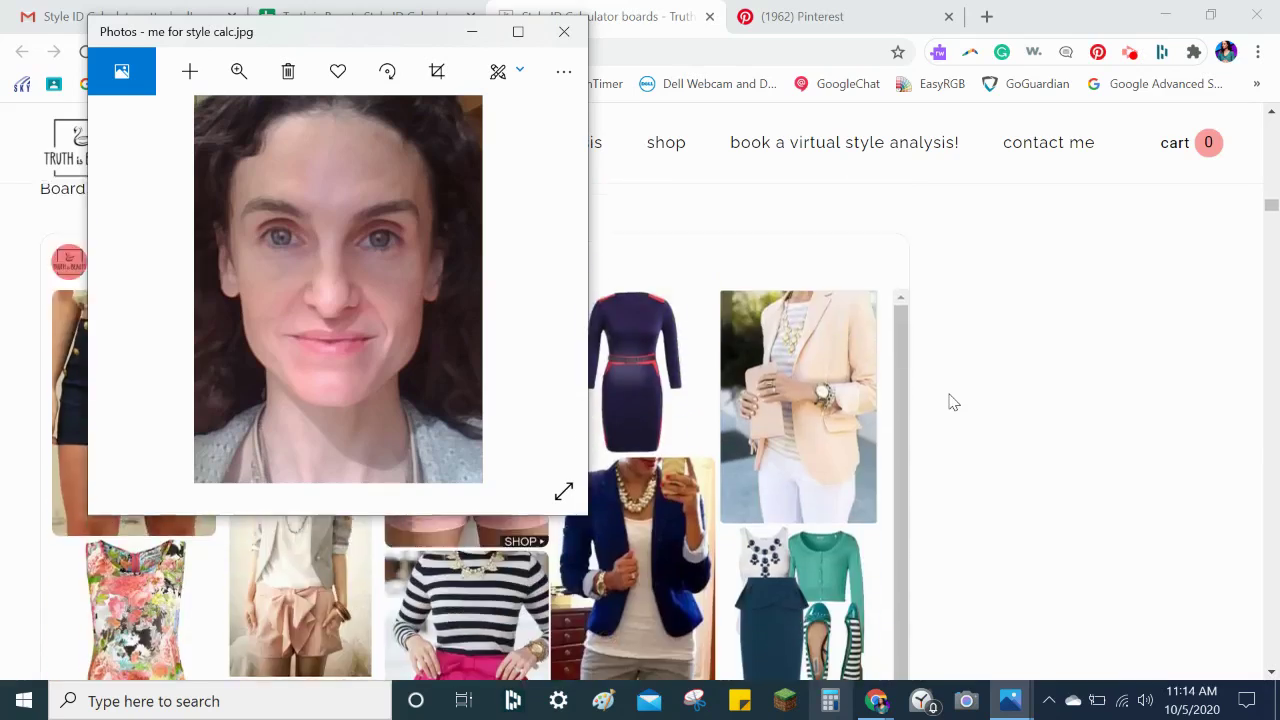
Browse the style boards down to Board 15 beside the face photo, dismissing the class alarm on the way
{"action": "scroll", "coordinate": [951, 400], "scroll_direction": "down", "scroll_amount": 8}
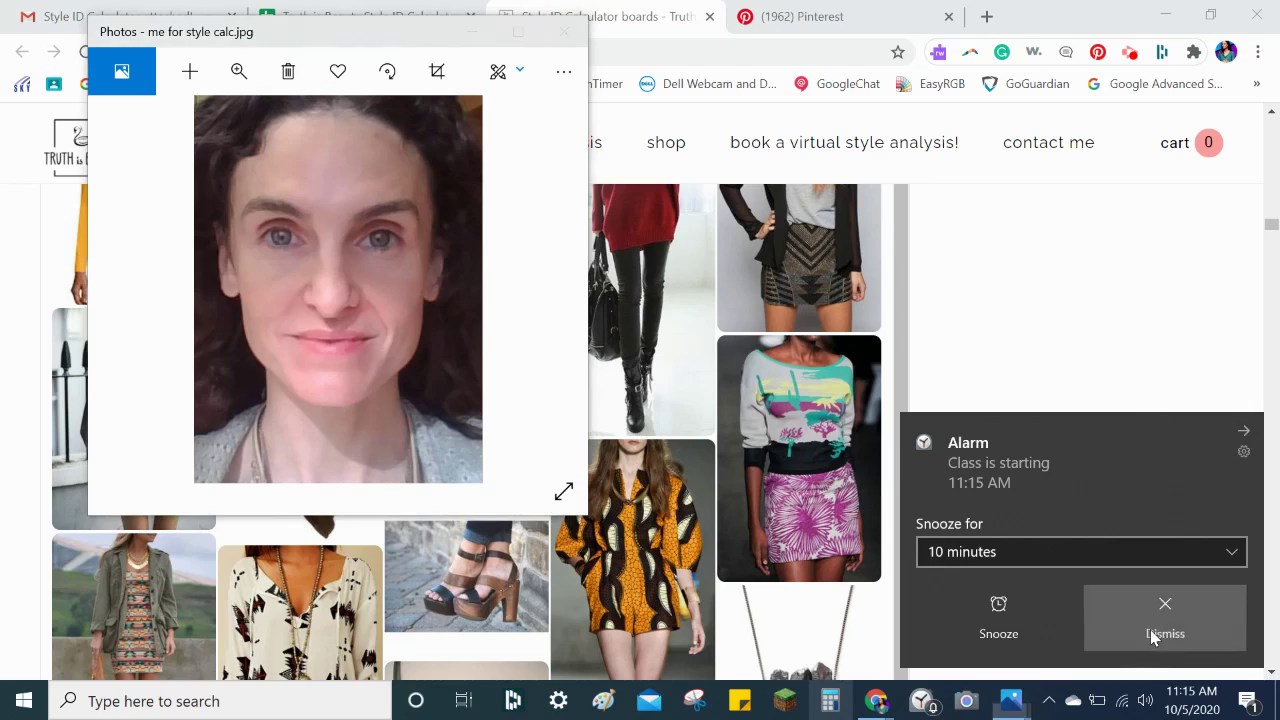
{"action": "left_click", "coordinate": [1160, 628]}
{"action": "scroll", "coordinate": [1046, 349], "scroll_direction": "down", "scroll_amount": 8}
{"action": "scroll", "coordinate": [1046, 349], "scroll_direction": "down", "scroll_amount": 8}
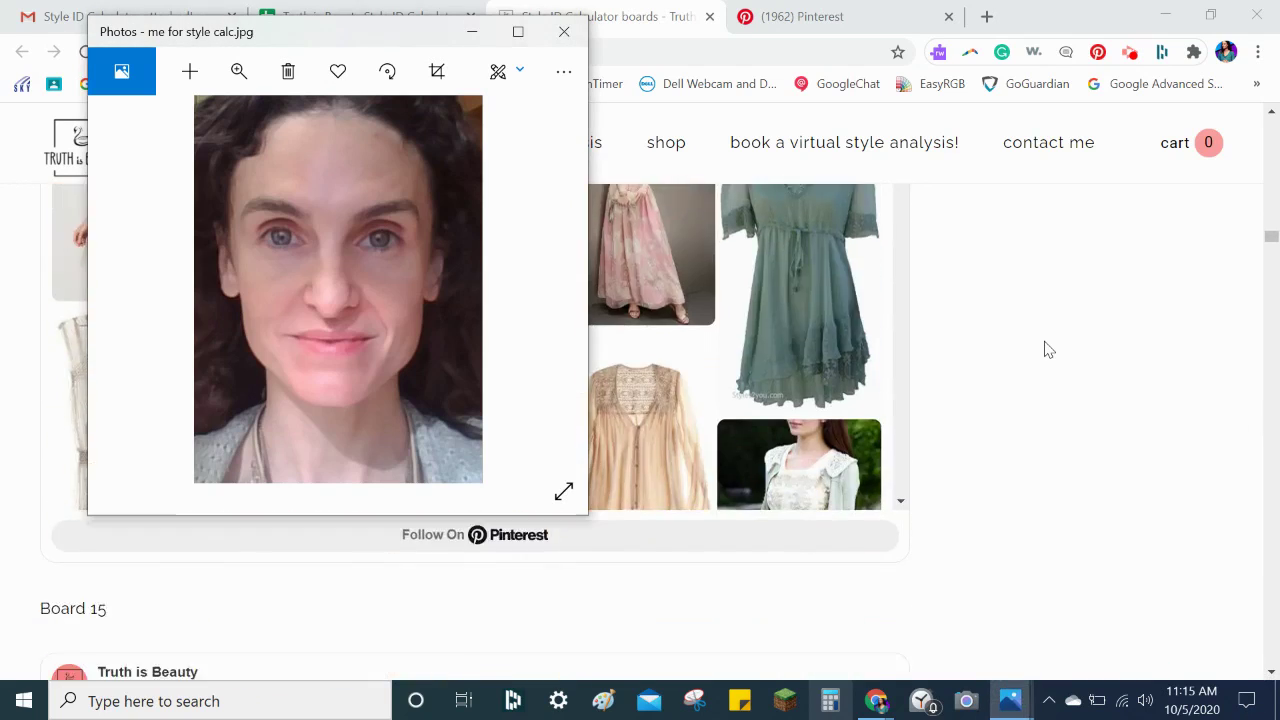
Switch to the Style ID Calculator spreadsheet and enter a score of 1 for Board 10 and Board 14
{"action": "key", "text": "alt+Tab"}
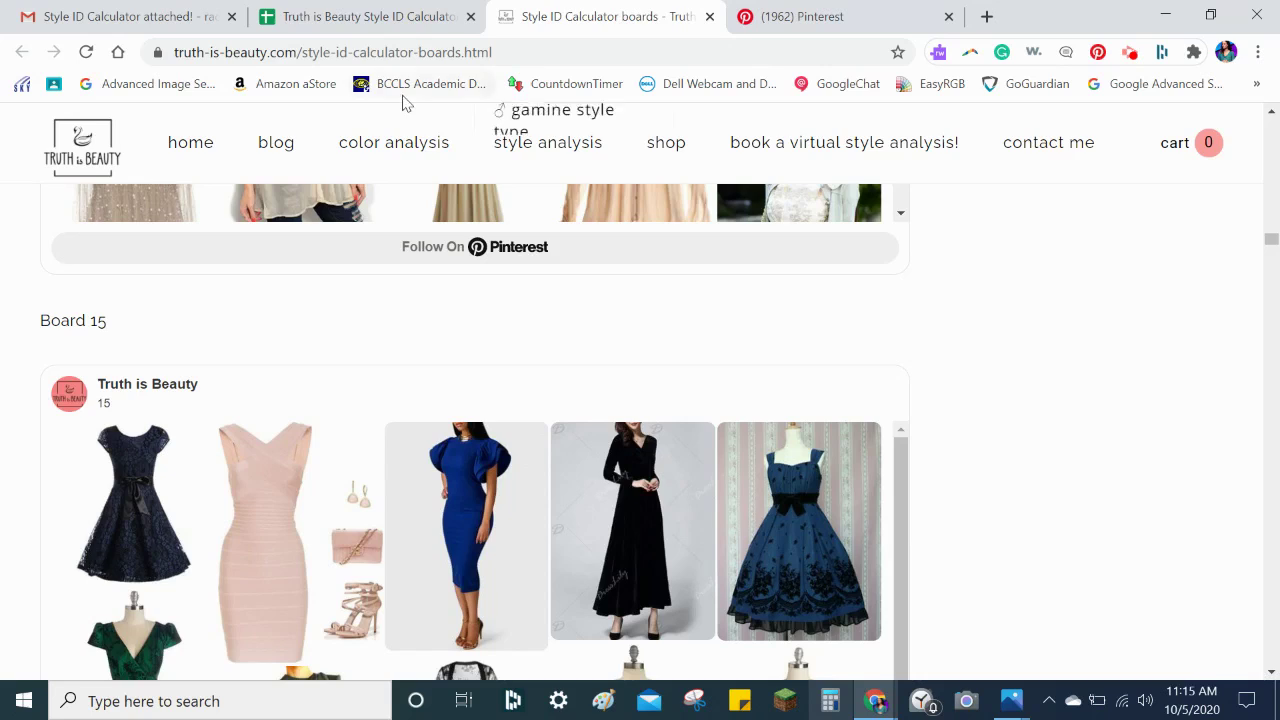
{"action": "left_click", "coordinate": [338, 17]}
{"action": "scroll", "coordinate": [428, 432], "scroll_direction": "down", "scroll_amount": 5}
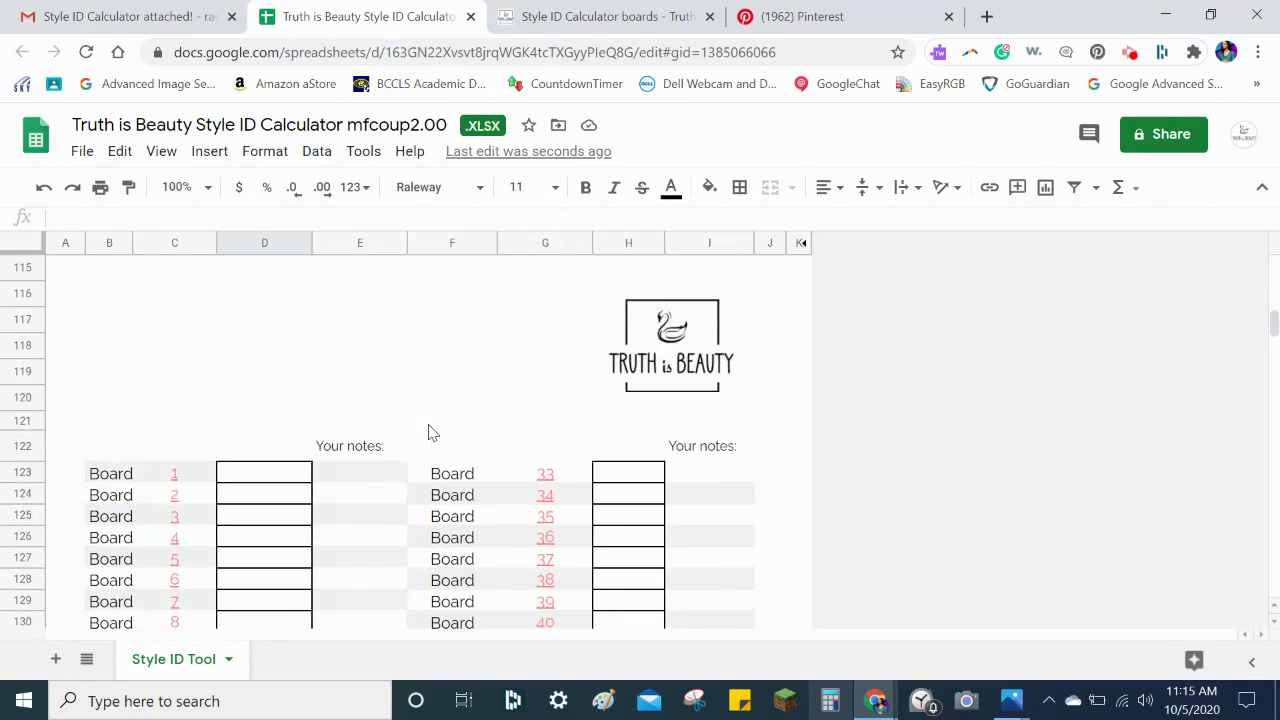
{"action": "left_click", "coordinate": [281, 404]}
{"action": "type", "text": "1"}
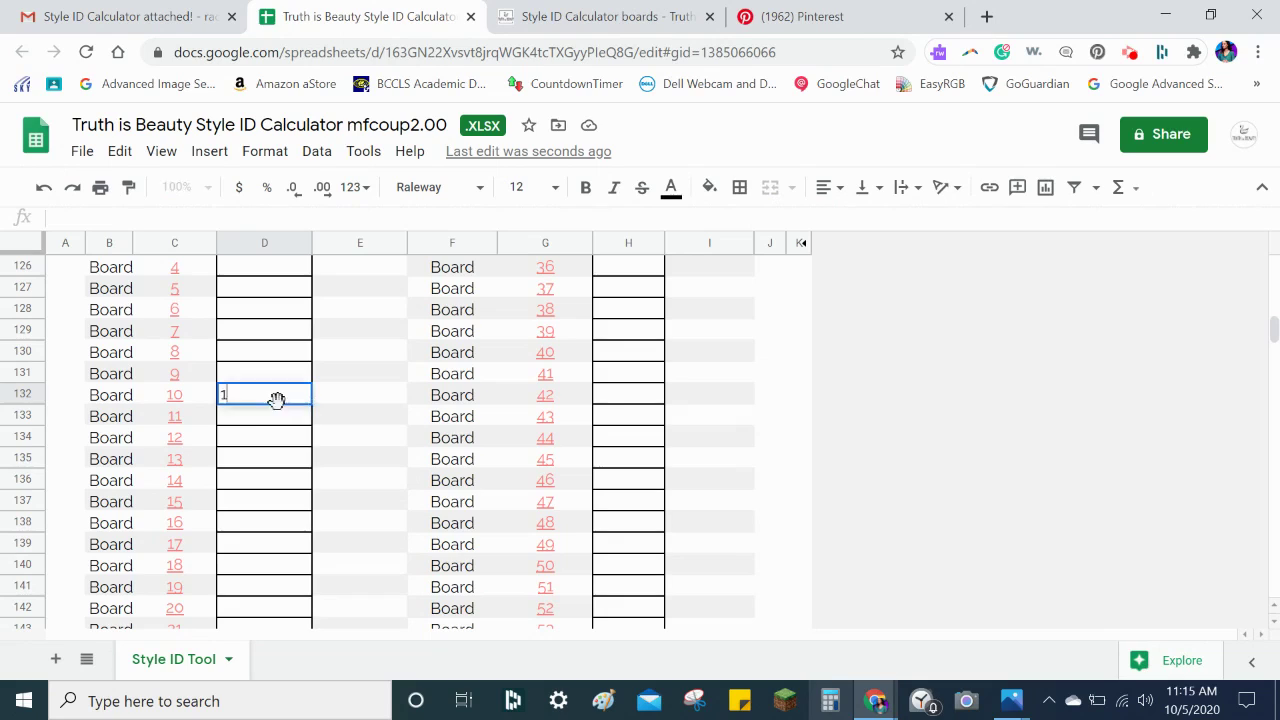
{"action": "key", "text": "Down"}
{"action": "key", "text": "Down"}
{"action": "key", "text": "Down"}
{"action": "key", "text": "Down"}
{"action": "type", "text": "1"}
Enter a score of 1 for Board 18 in D140 and for Board 20 in D142
{"action": "key", "text": "Down"}
{"action": "key", "text": "Down"}
{"action": "key", "text": "Down"}
{"action": "key", "text": "Down"}
{"action": "type", "text": "1"}
{"action": "key", "text": "Down"}
{"action": "key", "text": "Down"}
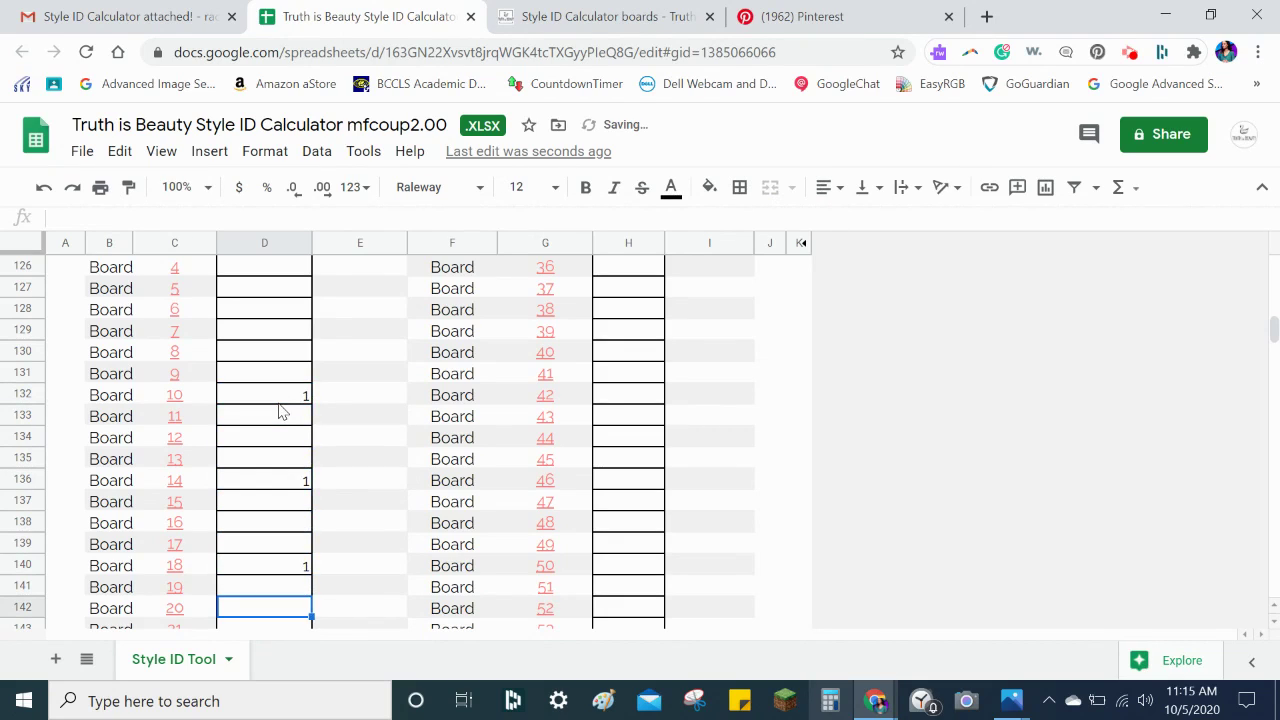
{"action": "type", "text": "1"}
Enter a score of 1 for Boards 52, 49 and 46 in column H
{"action": "key", "text": "Right"}
{"action": "key", "text": "Right"}
{"action": "key", "text": "Right"}
{"action": "key", "text": "Right"}
{"action": "type", "text": "1"}
{"action": "key", "text": "Up"}
{"action": "key", "text": "Up"}
{"action": "key", "text": "Up"}
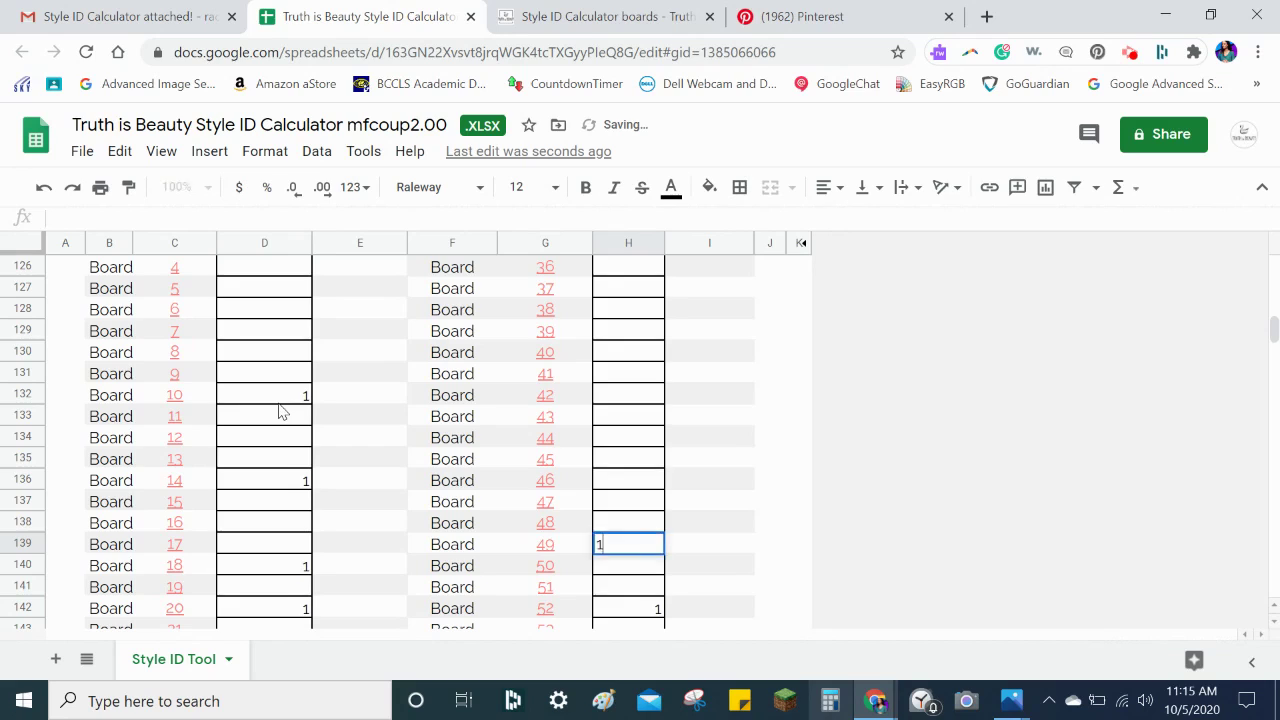
{"action": "type", "text": "1"}
{"action": "key", "text": "Up"}
{"action": "key", "text": "Up"}
{"action": "key", "text": "Up"}
{"action": "type", "text": "1"}
Enter a score of 1 for Boards 43, 41 and 39 in column H
{"action": "key", "text": "Up"}
{"action": "key", "text": "Up"}
{"action": "key", "text": "Up"}
{"action": "type", "text": "1"}
{"action": "key", "text": "Up"}
{"action": "key", "text": "Up"}
{"action": "type", "text": "1"}
{"action": "key", "text": "Up"}
{"action": "key", "text": "Up"}
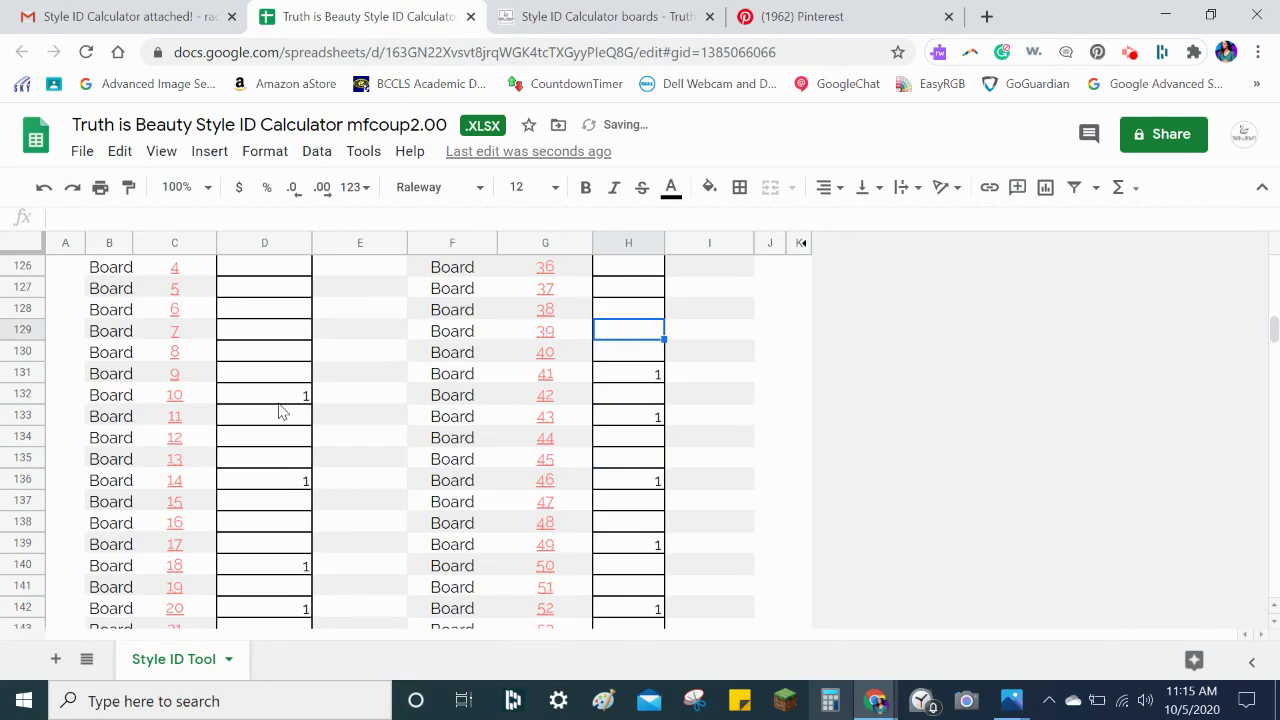
{"action": "type", "text": "1"}
{"action": "key", "text": "Up"}
{"action": "key", "text": "Up"}
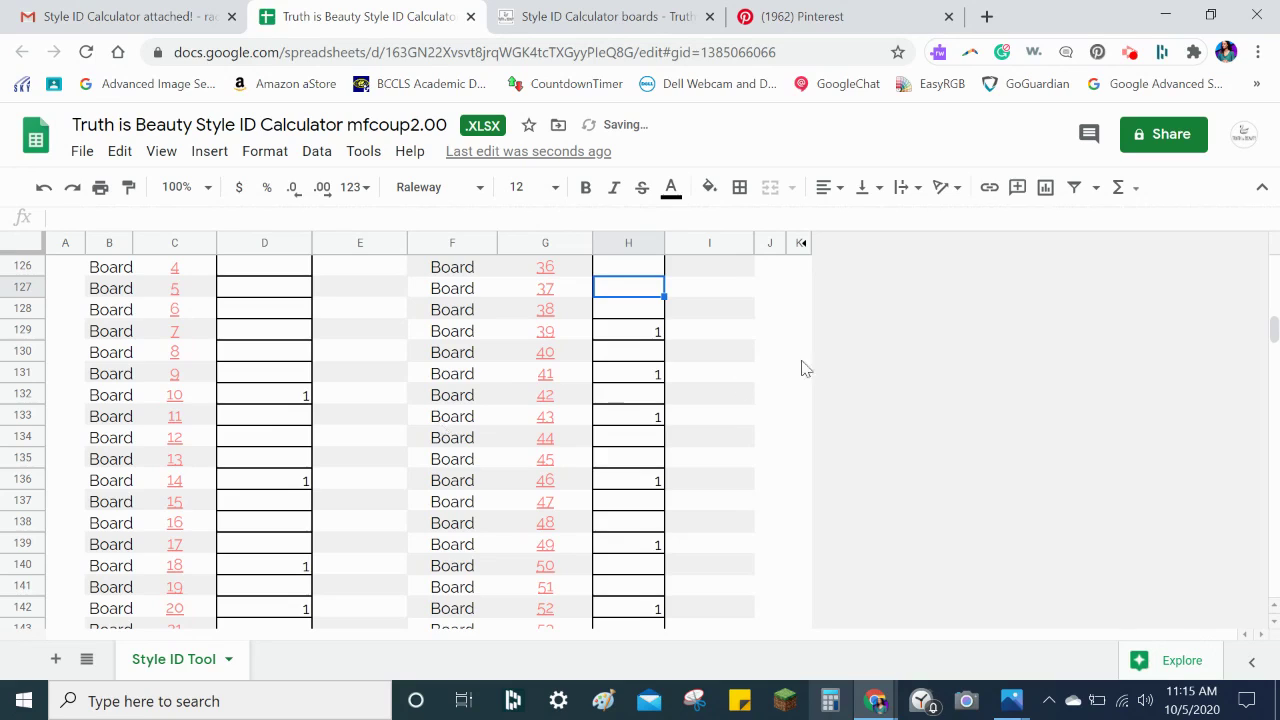
Add the note "kinda" for Board 39 in I129 and set its score to 0.5
{"action": "left_click", "coordinate": [703, 336]}
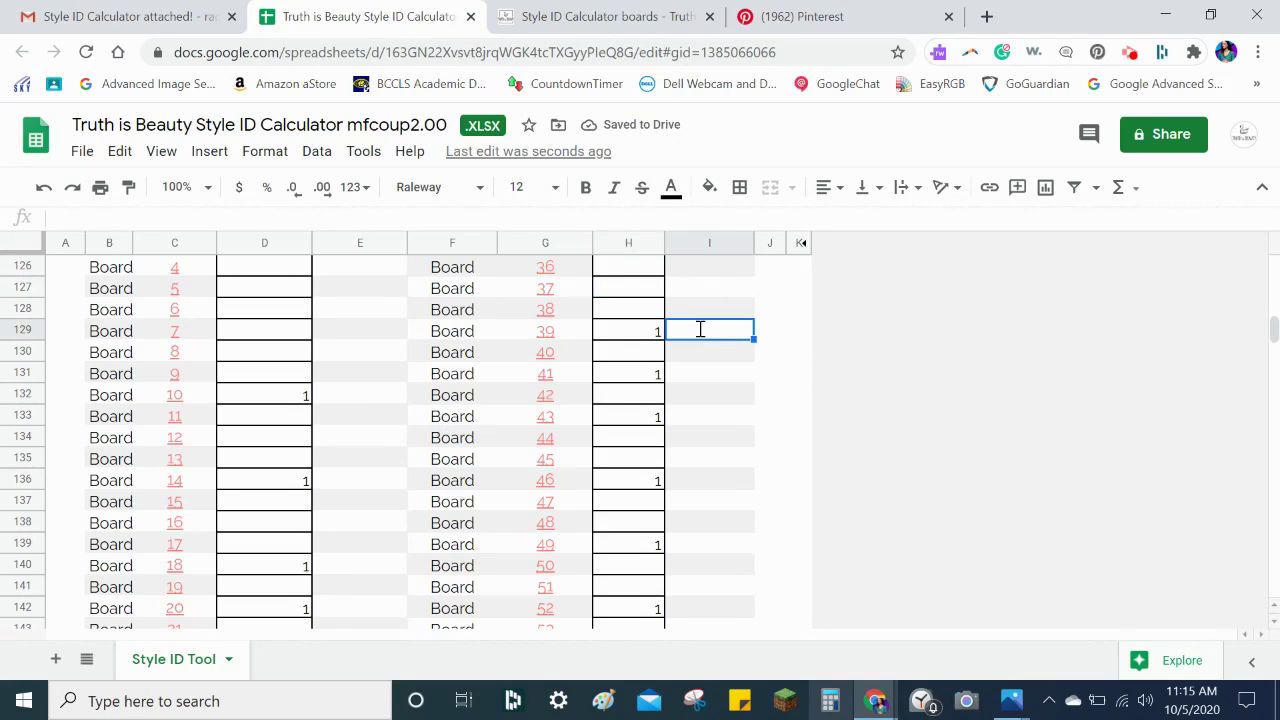
{"action": "type", "text": "kind"}
{"action": "key", "text": "Return"}
{"action": "left_click", "coordinate": [703, 336]}
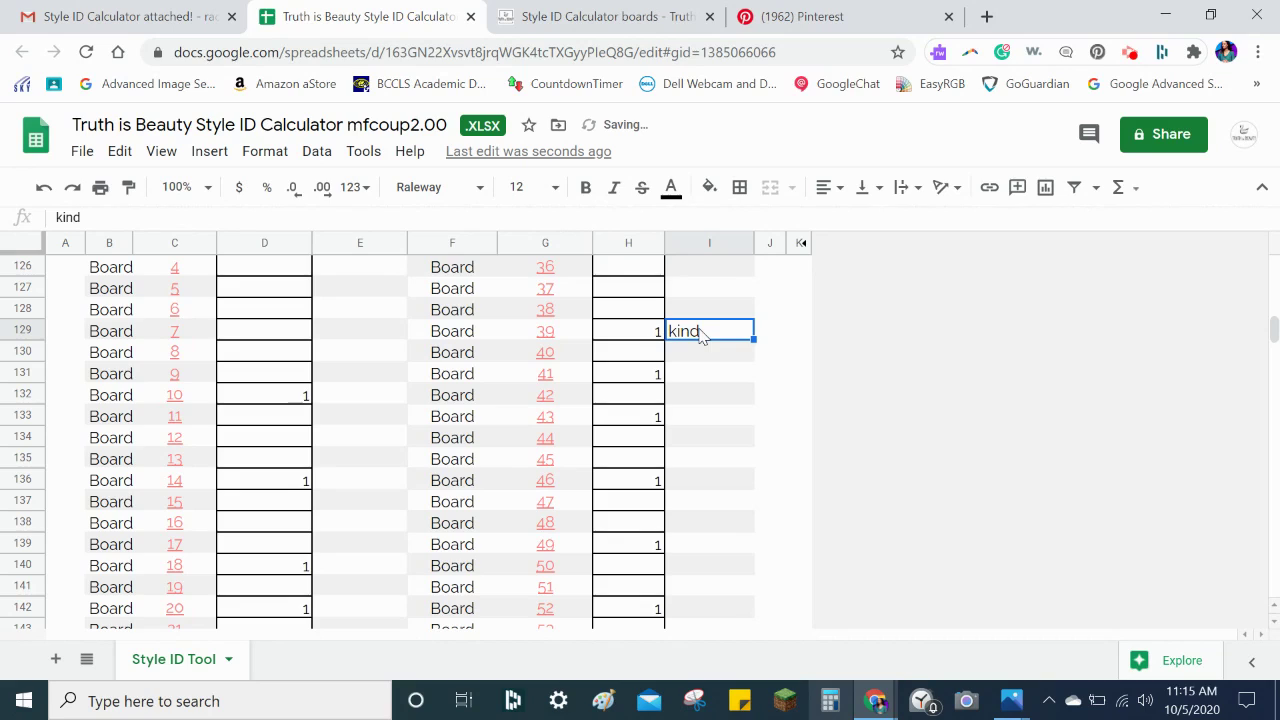
{"action": "type", "text": "kinda"}
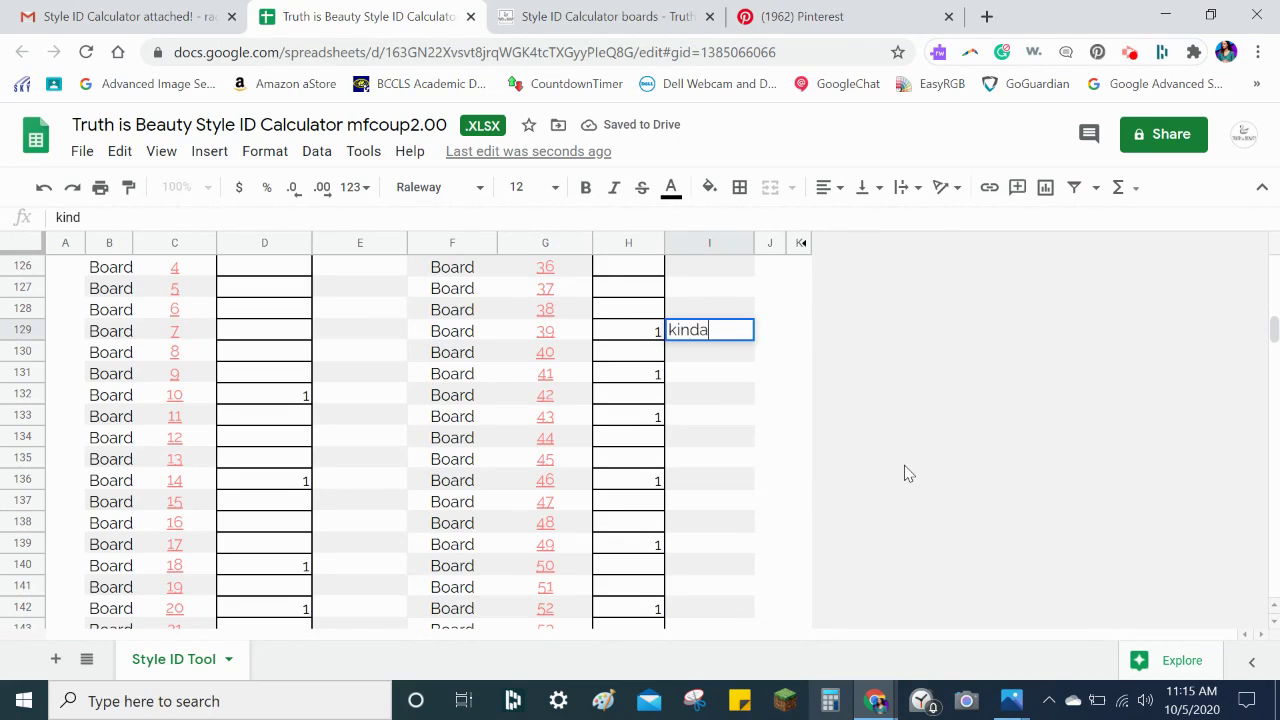
{"action": "key", "text": "Left"}
{"action": "type", "text": "0"}
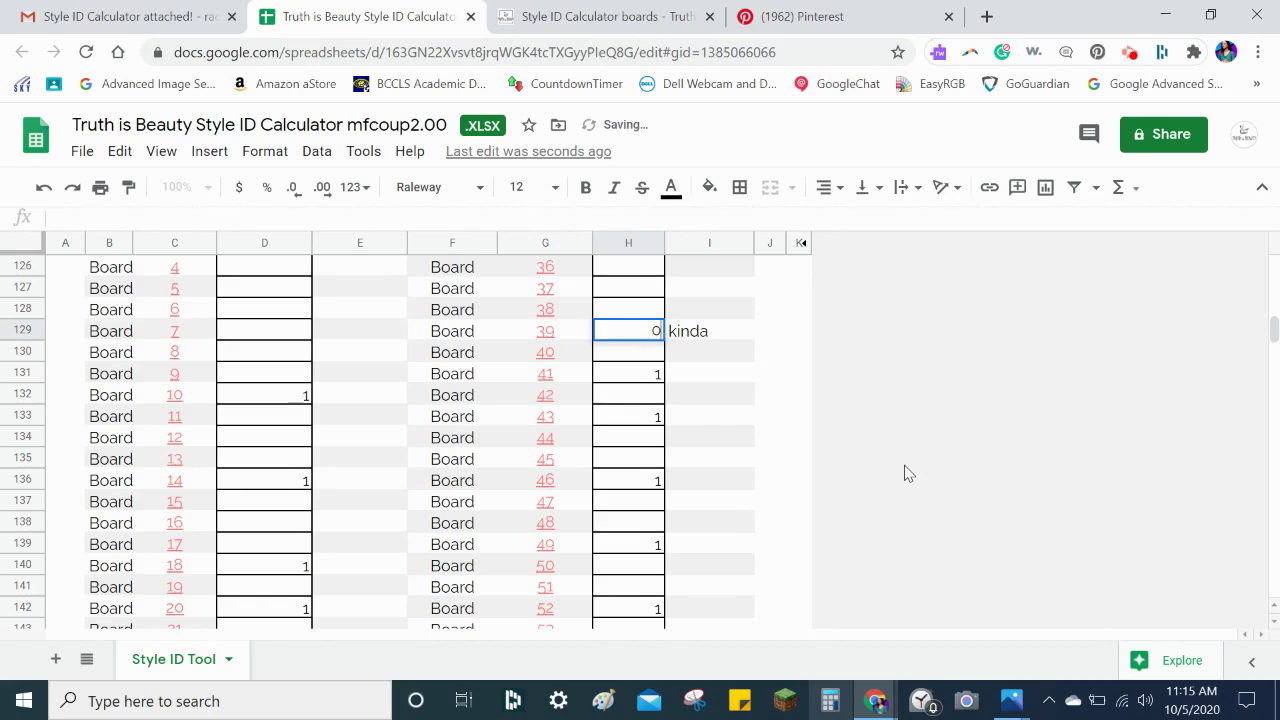
{"action": "type", "text": ".5"}
{"action": "key", "text": "Return"}
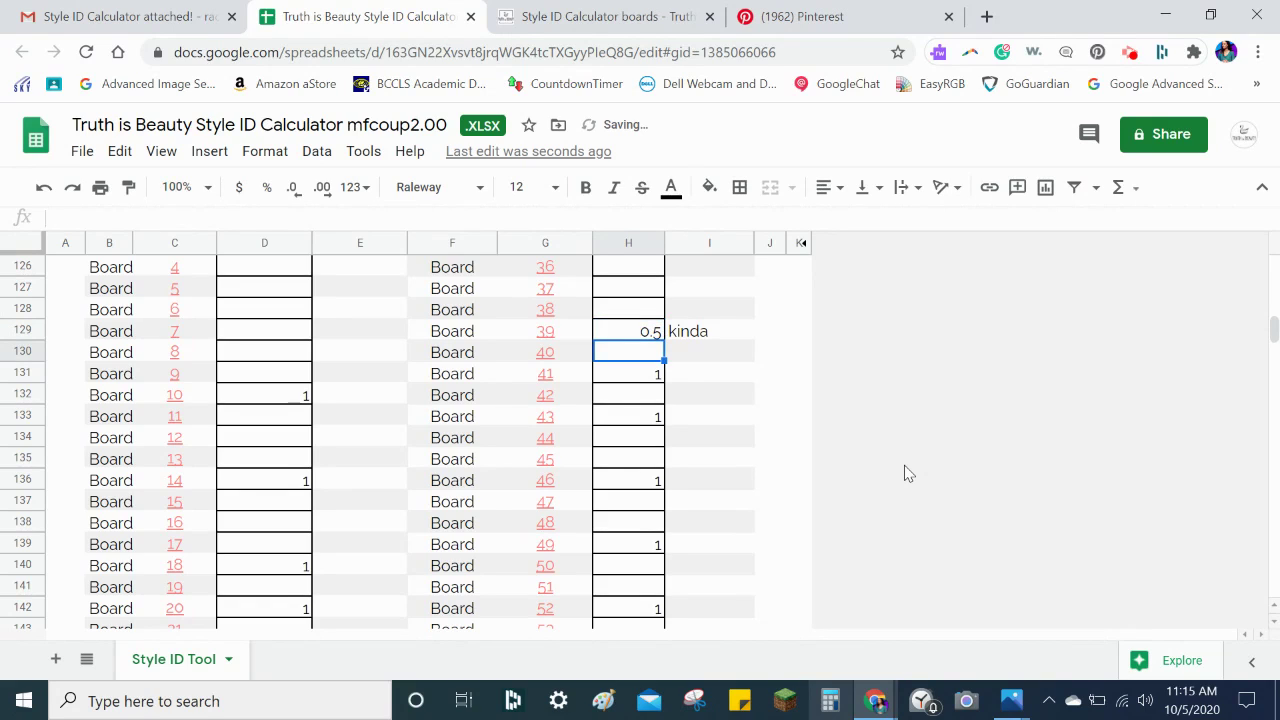
Delete the note for Board 39 and set its score back to 1
{"action": "key", "text": "Up"}
{"action": "key", "text": "Right"}
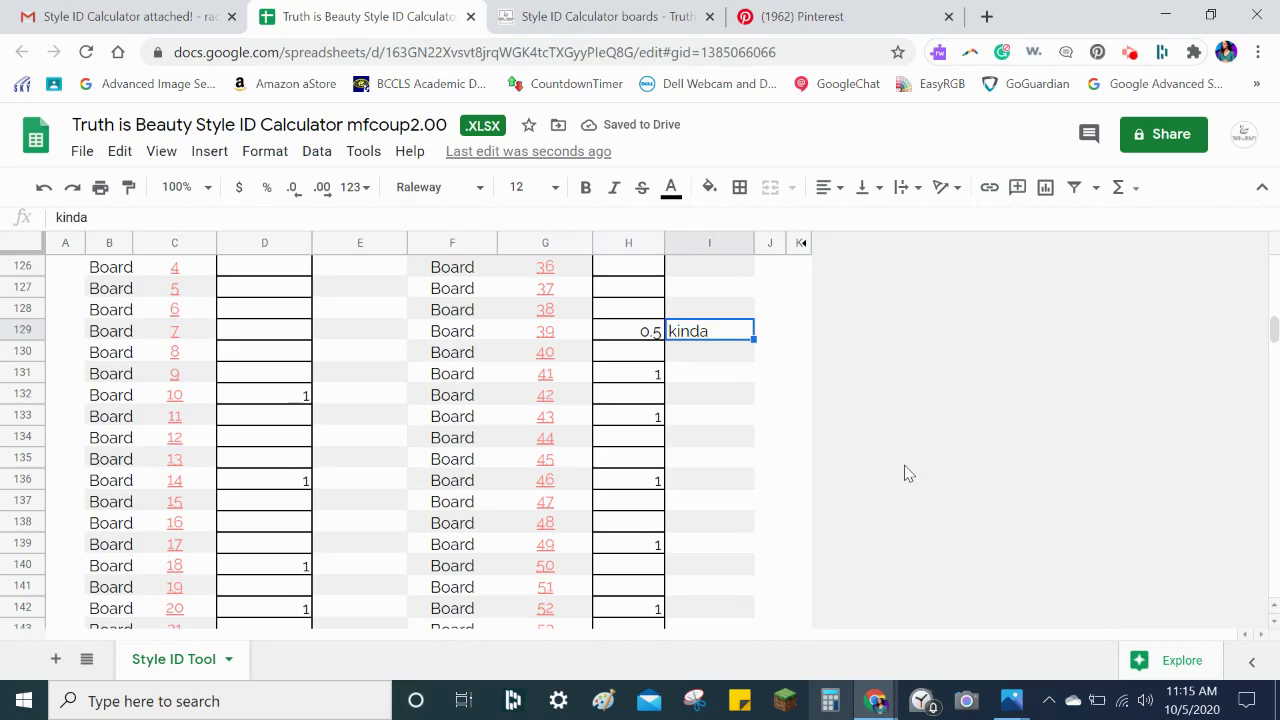
{"action": "key", "text": "Delete"}
{"action": "key", "text": "Left"}
{"action": "type", "text": "1"}
{"action": "key", "text": "Return"}
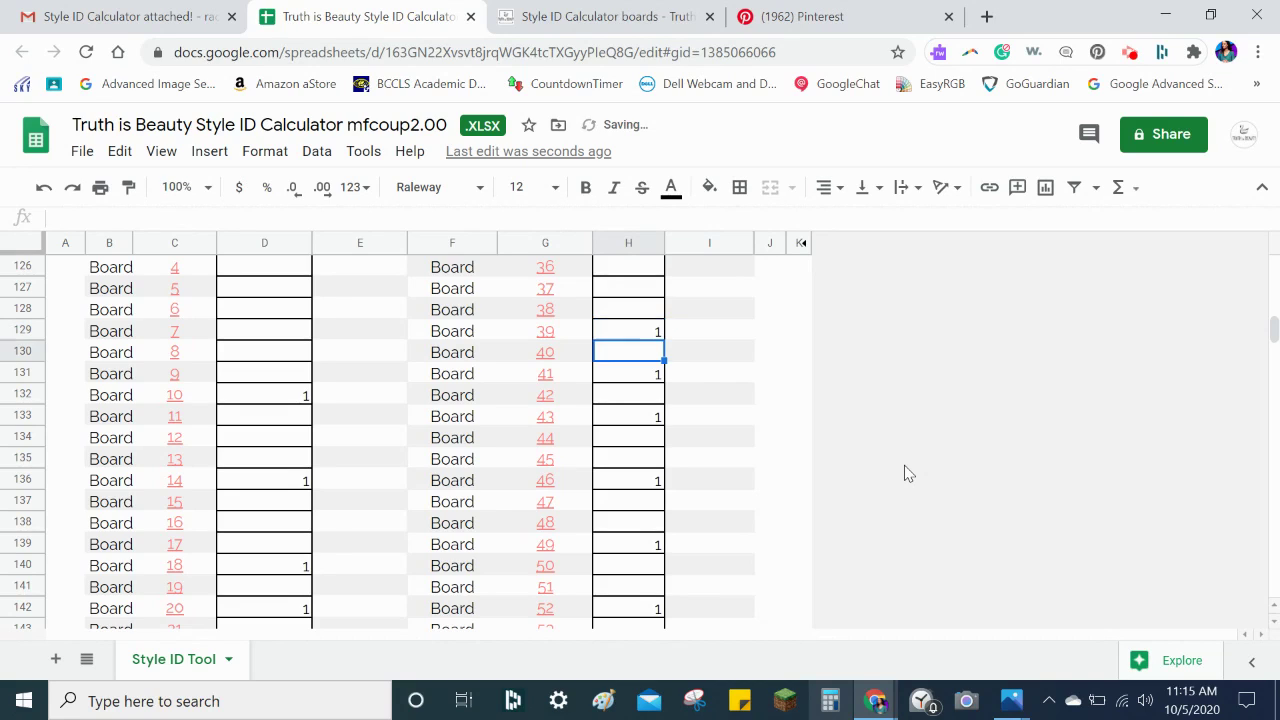
Review the Step 3 results in row 240, checking the total of each style type from Dramatic to Ethereal
{"action": "key", "text": "Down"}
{"action": "scroll", "coordinate": [726, 466], "scroll_direction": "down", "scroll_amount": 6}
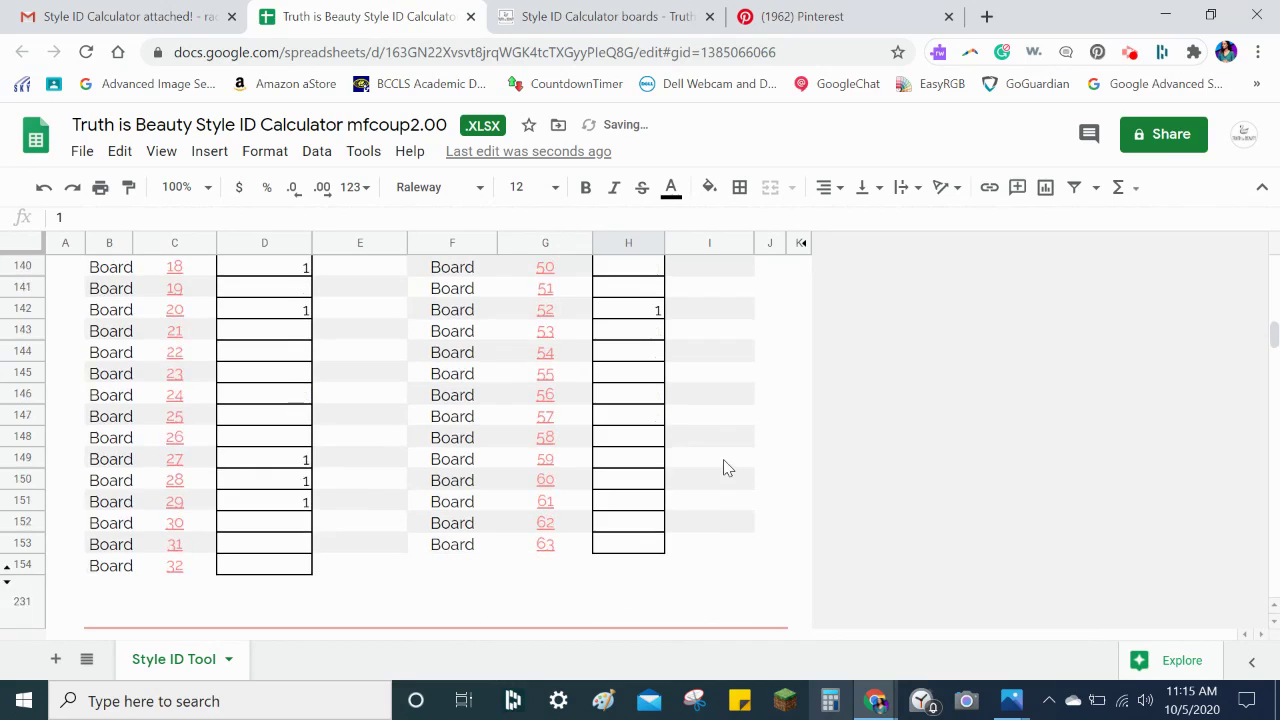
{"action": "scroll", "coordinate": [726, 467], "scroll_direction": "down", "scroll_amount": 3}
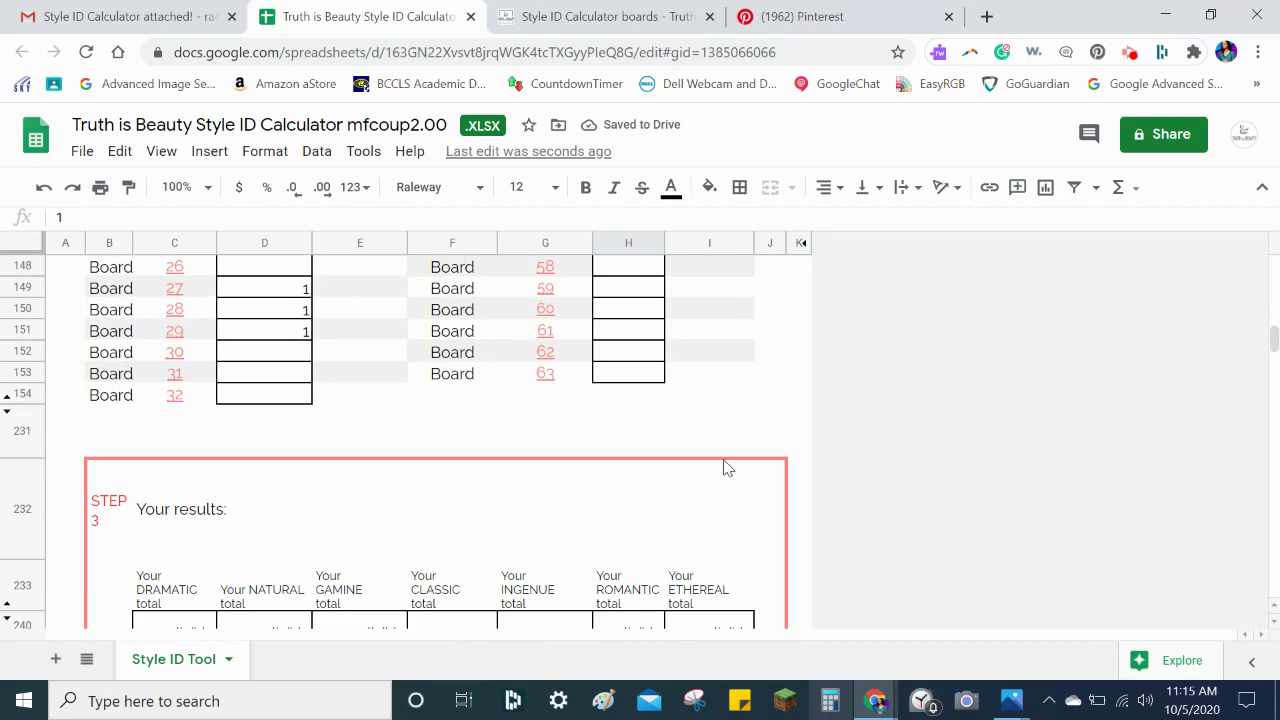
{"action": "scroll", "coordinate": [727, 468], "scroll_direction": "down", "scroll_amount": 1}
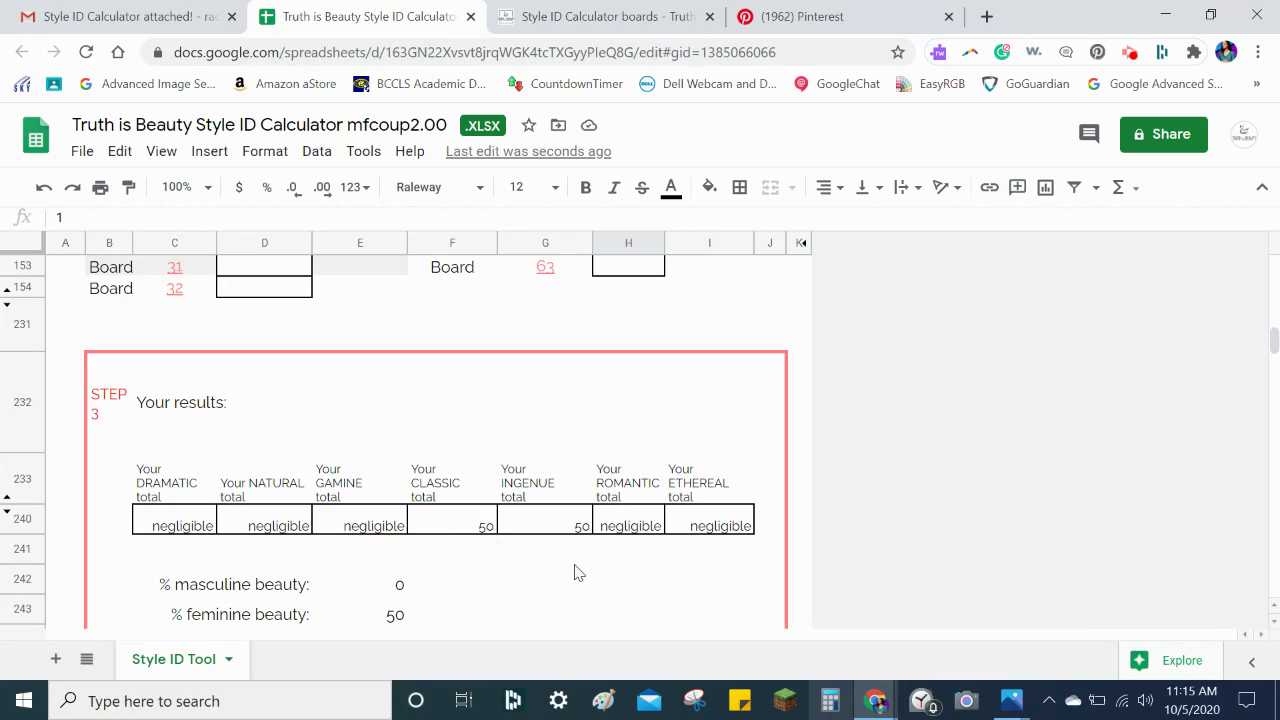
{"action": "left_click", "coordinate": [477, 526]}
{"action": "left_click", "coordinate": [570, 529]}
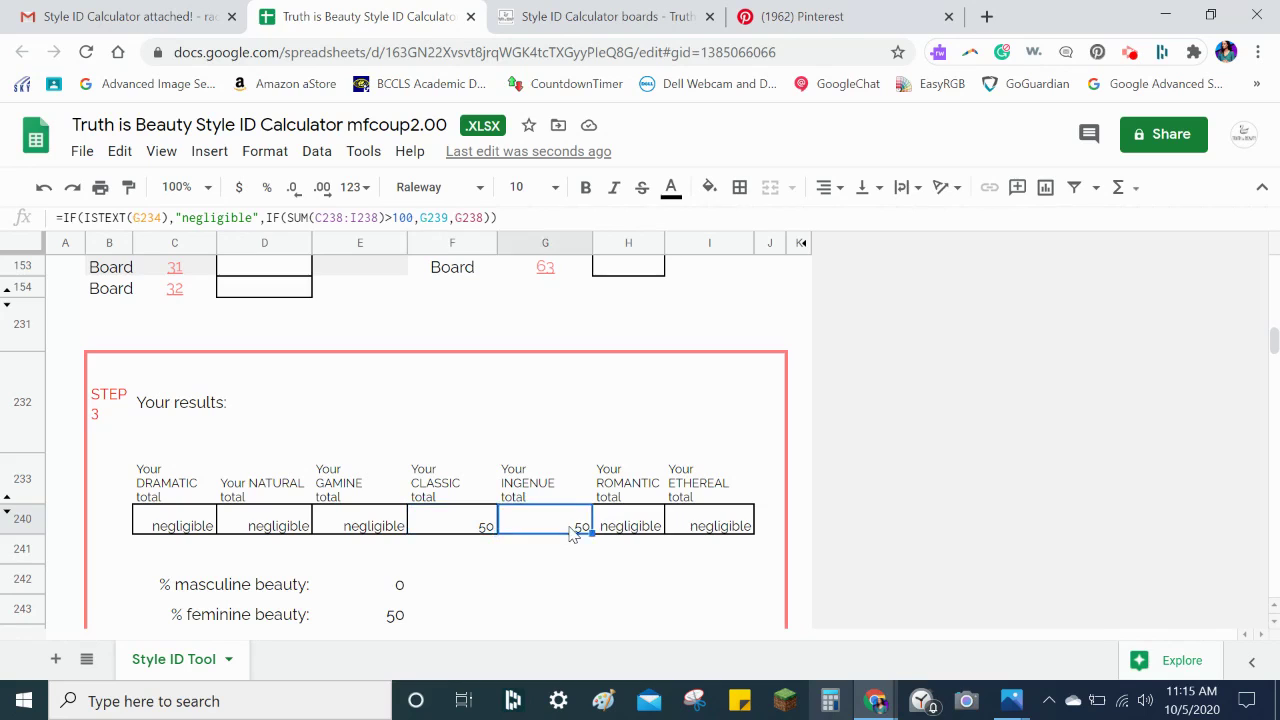
{"action": "scroll", "coordinate": [657, 590], "scroll_direction": "down", "scroll_amount": 3}
{"action": "scroll", "coordinate": [657, 590], "scroll_direction": "up", "scroll_amount": 3}
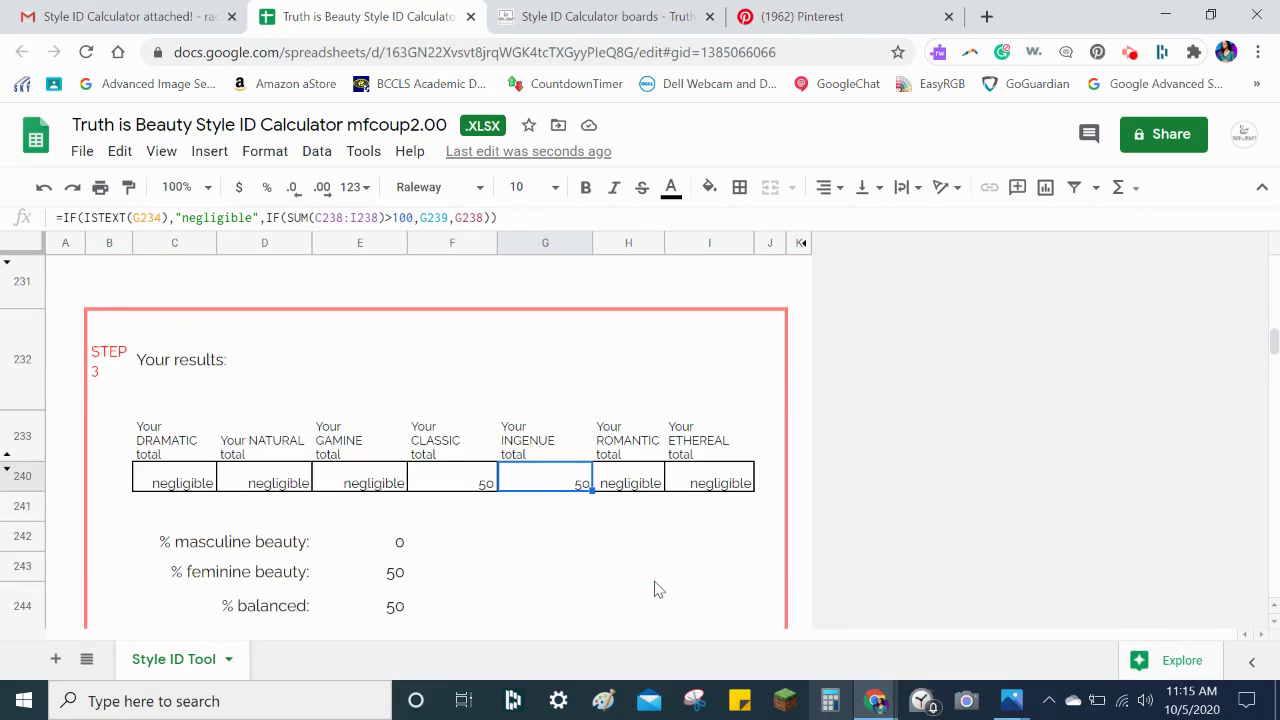
{"action": "left_click", "coordinate": [697, 484]}
{"action": "left_click", "coordinate": [625, 480]}
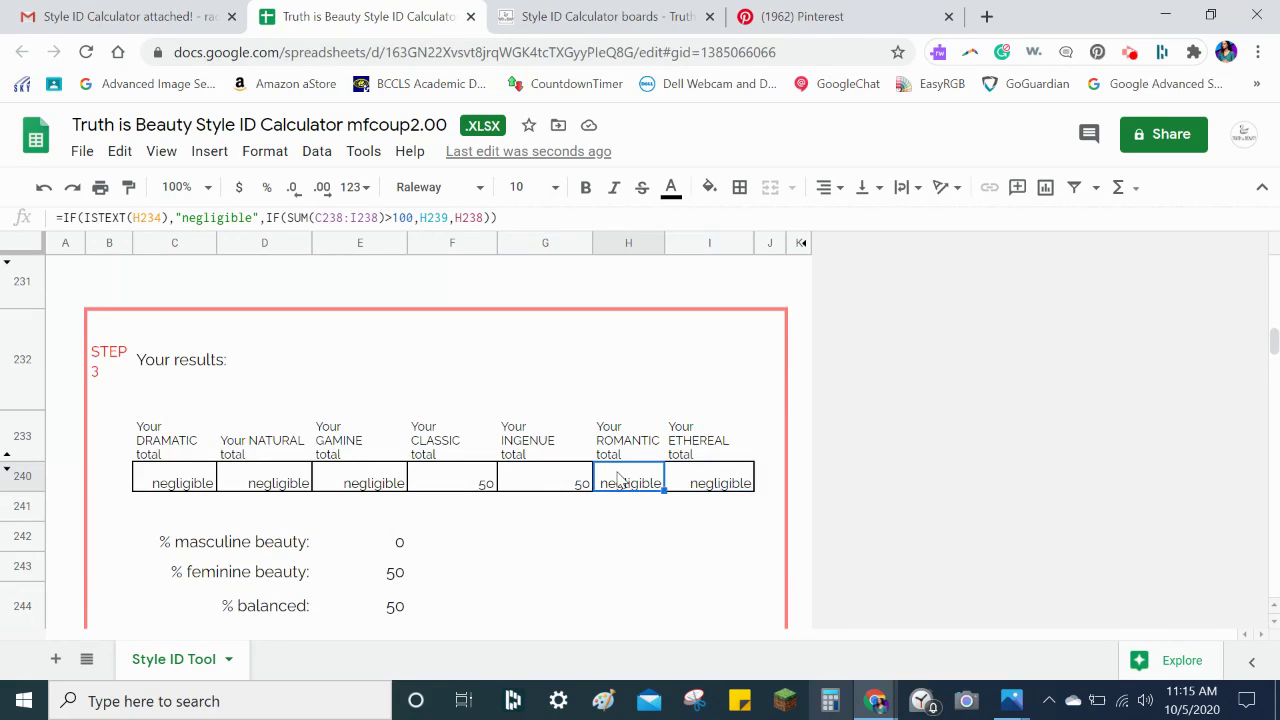
{"action": "left_click", "coordinate": [368, 484]}
{"action": "left_click", "coordinate": [268, 486]}
{"action": "left_click", "coordinate": [193, 489]}
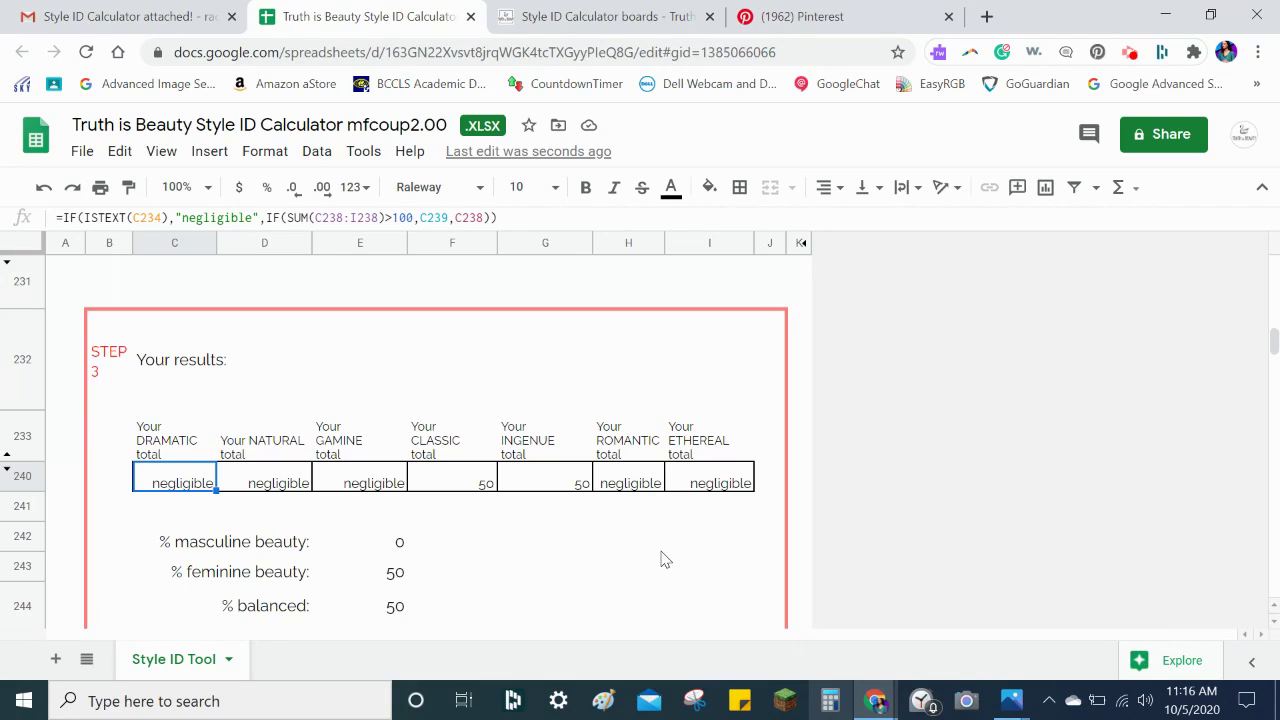
Compare the Step 3 style totals and beauty percentages with the Step 4 guidelines for interpreting results
{"action": "scroll", "coordinate": [662, 593], "scroll_direction": "down", "scroll_amount": 2}
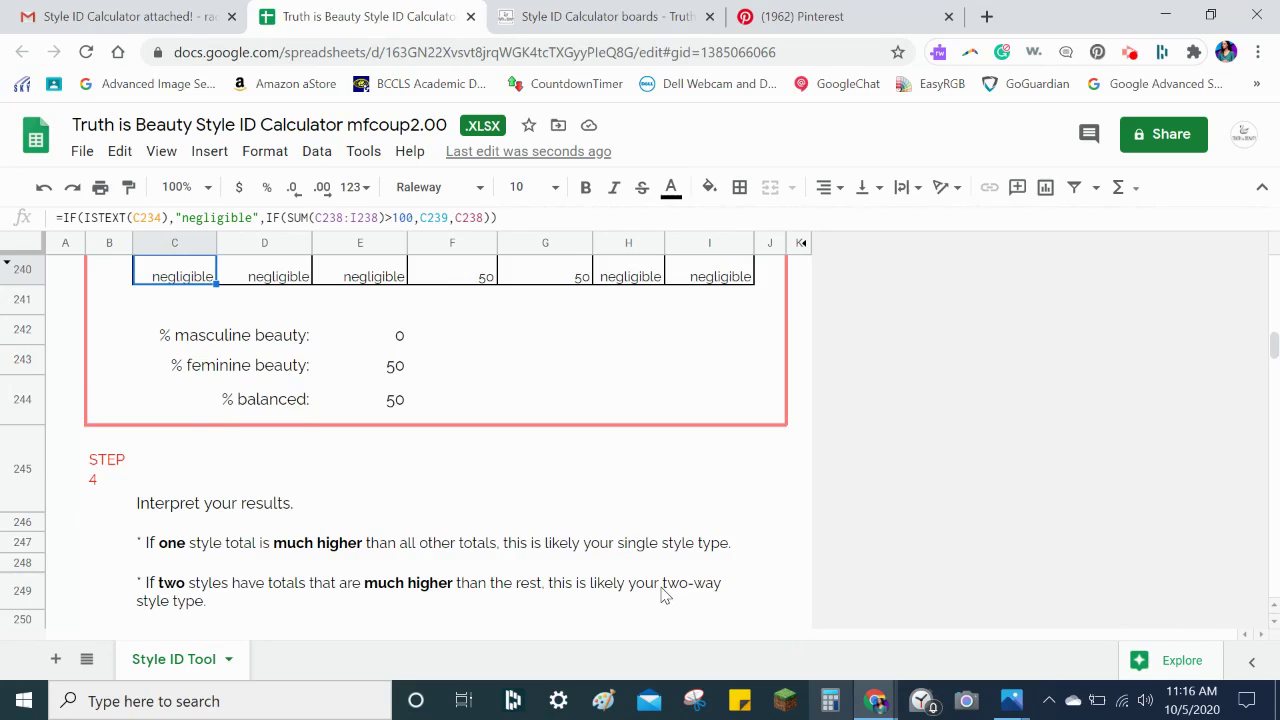
{"action": "scroll", "coordinate": [662, 593], "scroll_direction": "up", "scroll_amount": 1}
{"action": "scroll", "coordinate": [662, 593], "scroll_direction": "down", "scroll_amount": 2}
{"action": "scroll", "coordinate": [662, 593], "scroll_direction": "up", "scroll_amount": 3}
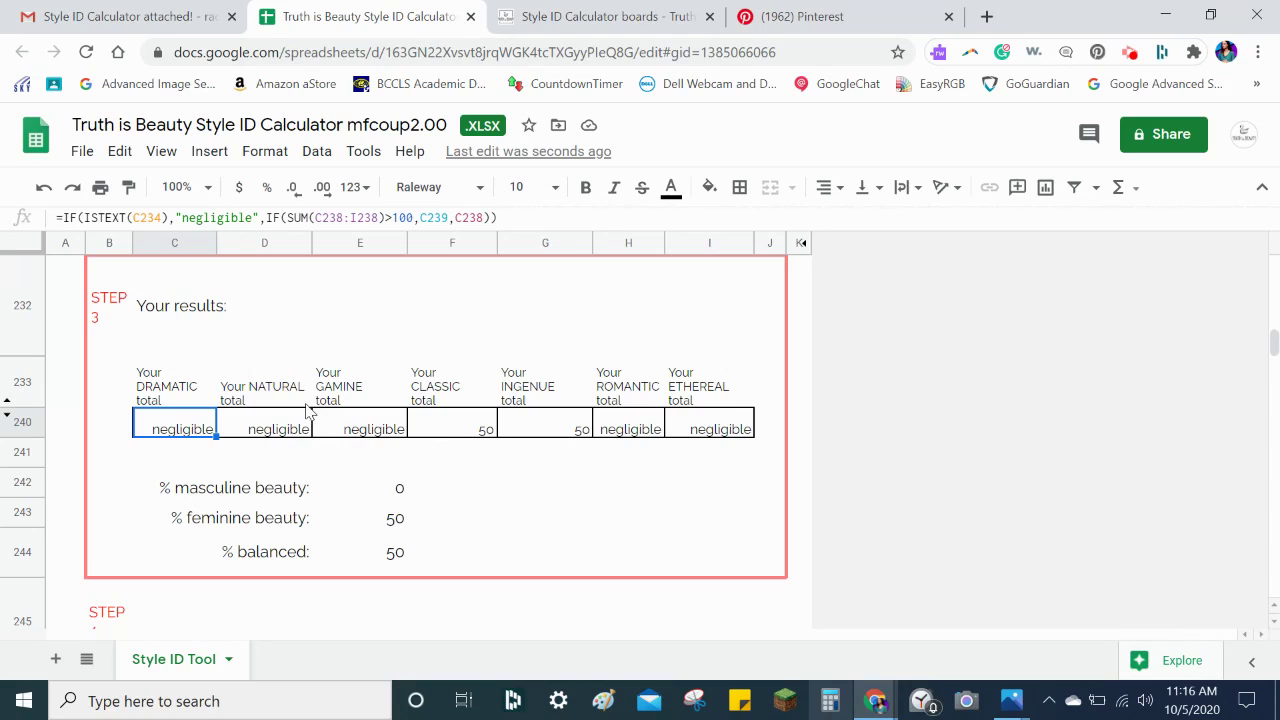
{"action": "scroll", "coordinate": [272, 422], "scroll_direction": "down", "scroll_amount": 3}
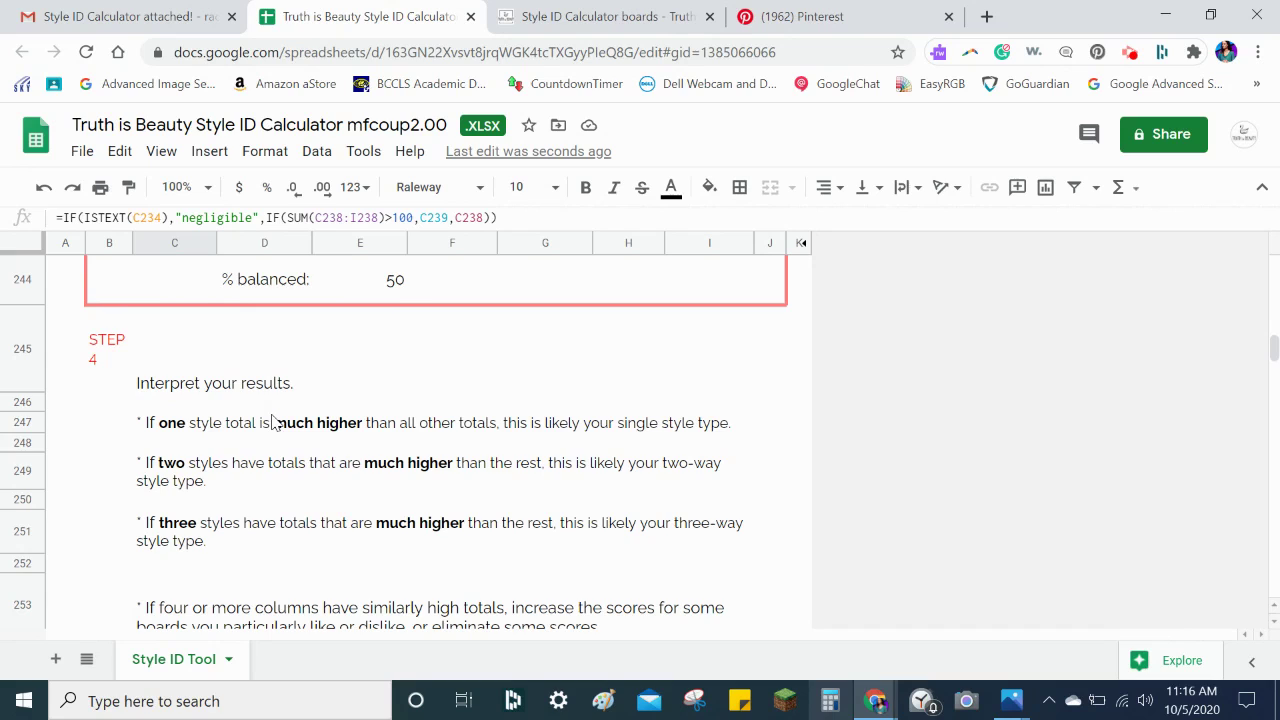
{"action": "scroll", "coordinate": [272, 422], "scroll_direction": "up", "scroll_amount": 2}
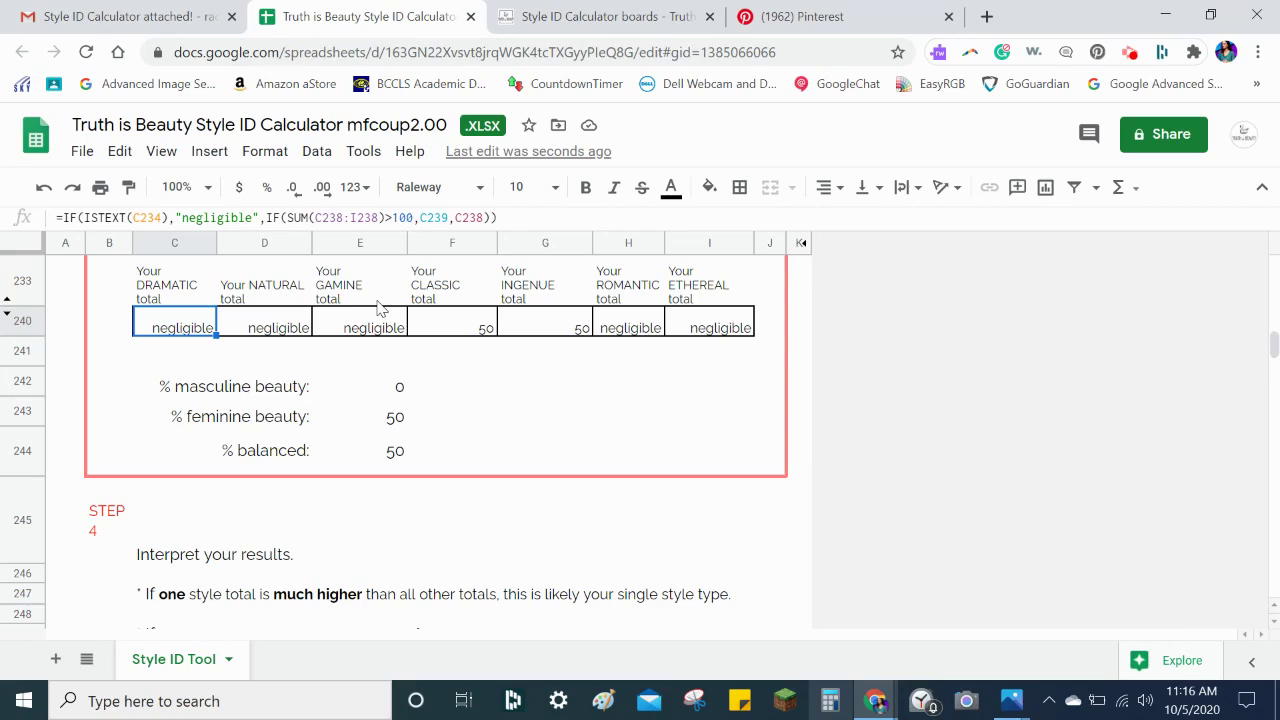
{"action": "left_click", "coordinate": [366, 328]}
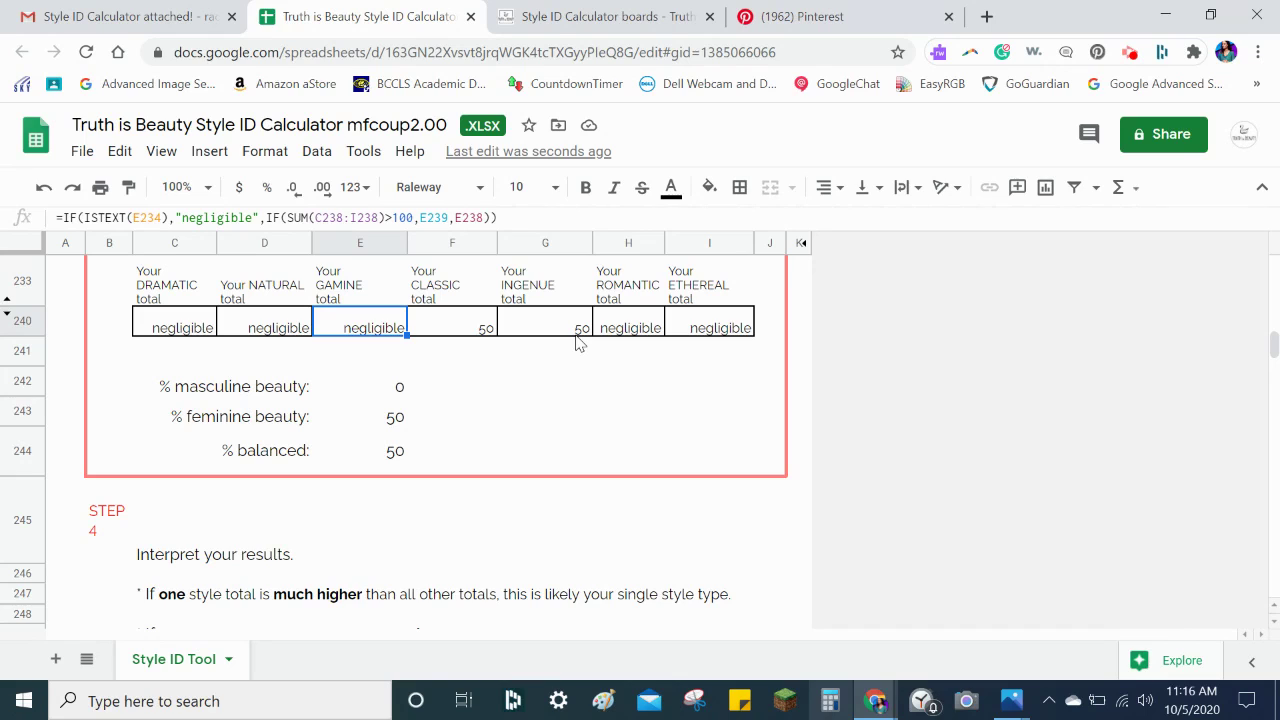
{"action": "scroll", "coordinate": [598, 515], "scroll_direction": "down", "scroll_amount": 2}
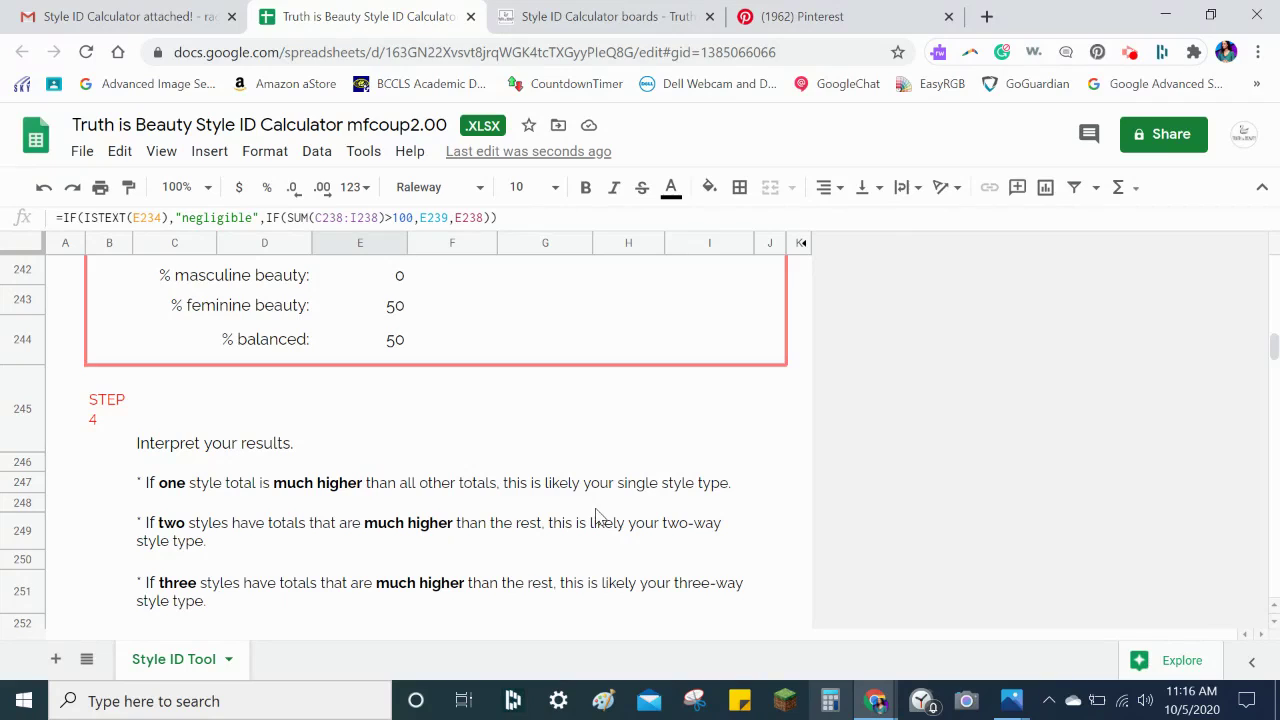
{"action": "scroll", "coordinate": [598, 515], "scroll_direction": "down", "scroll_amount": 1}
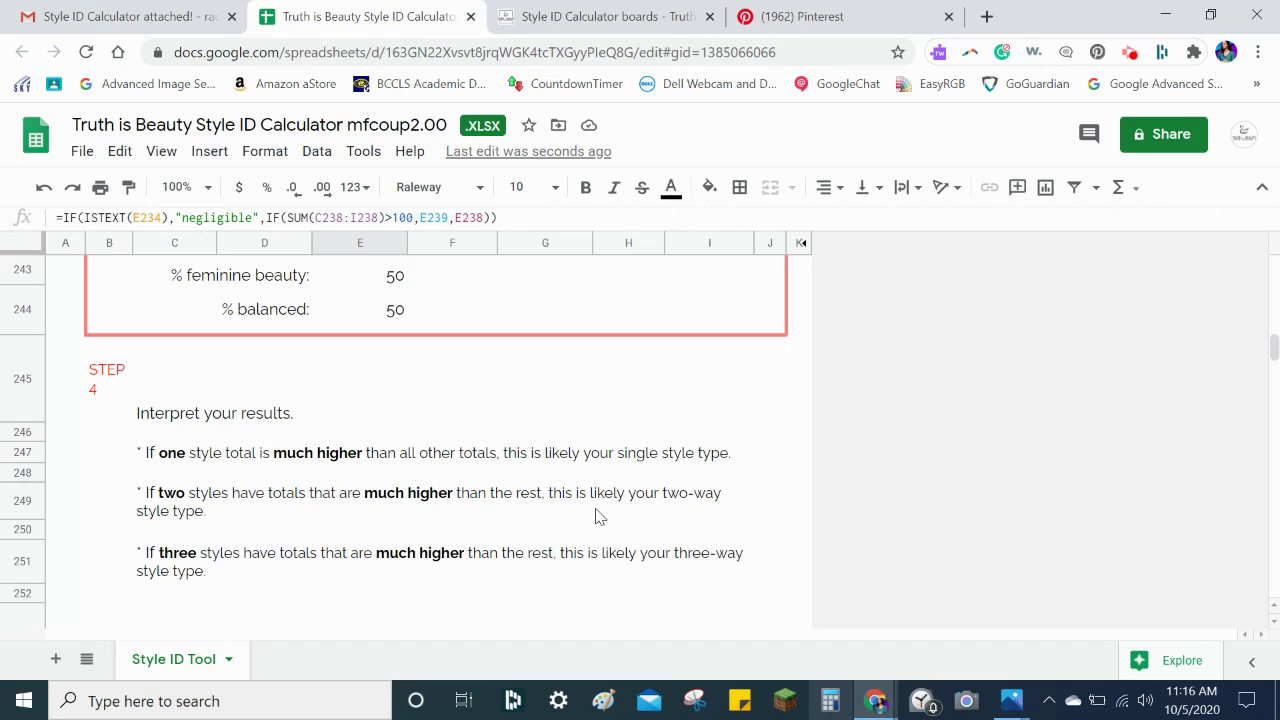
{"action": "scroll", "coordinate": [591, 541], "scroll_direction": "down", "scroll_amount": 2}
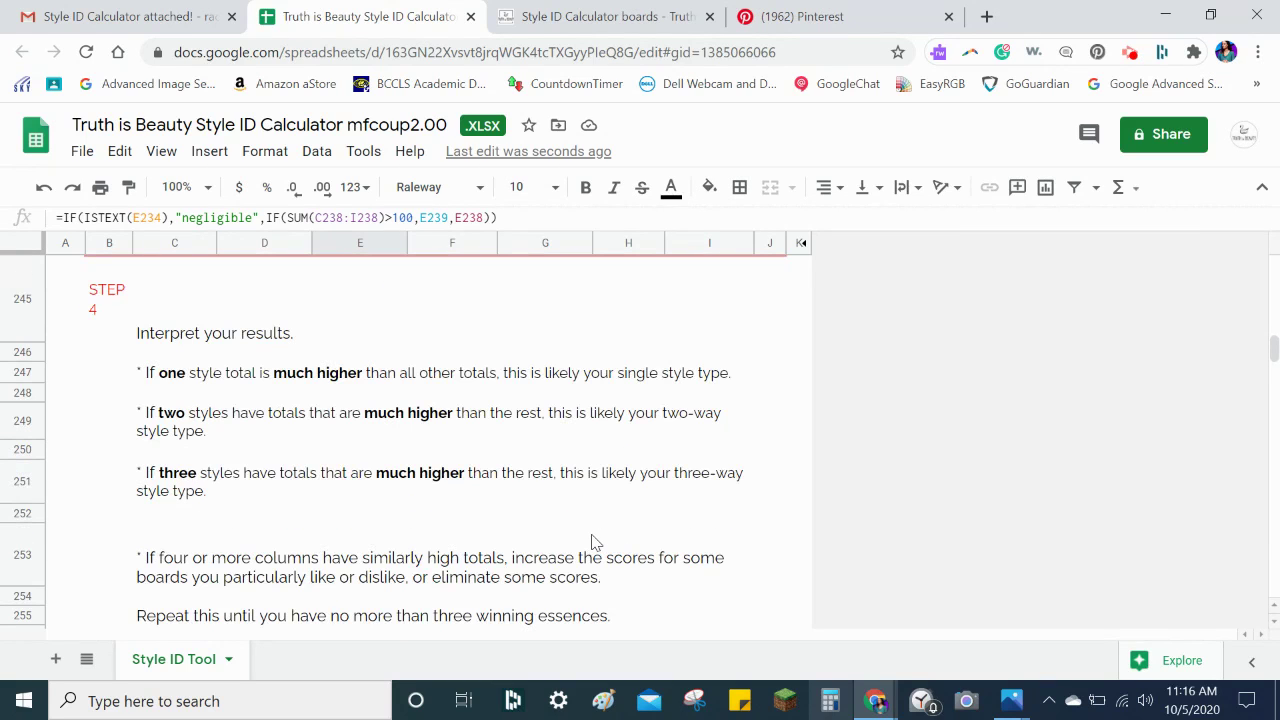
{"action": "scroll", "coordinate": [591, 541], "scroll_direction": "up", "scroll_amount": 5}
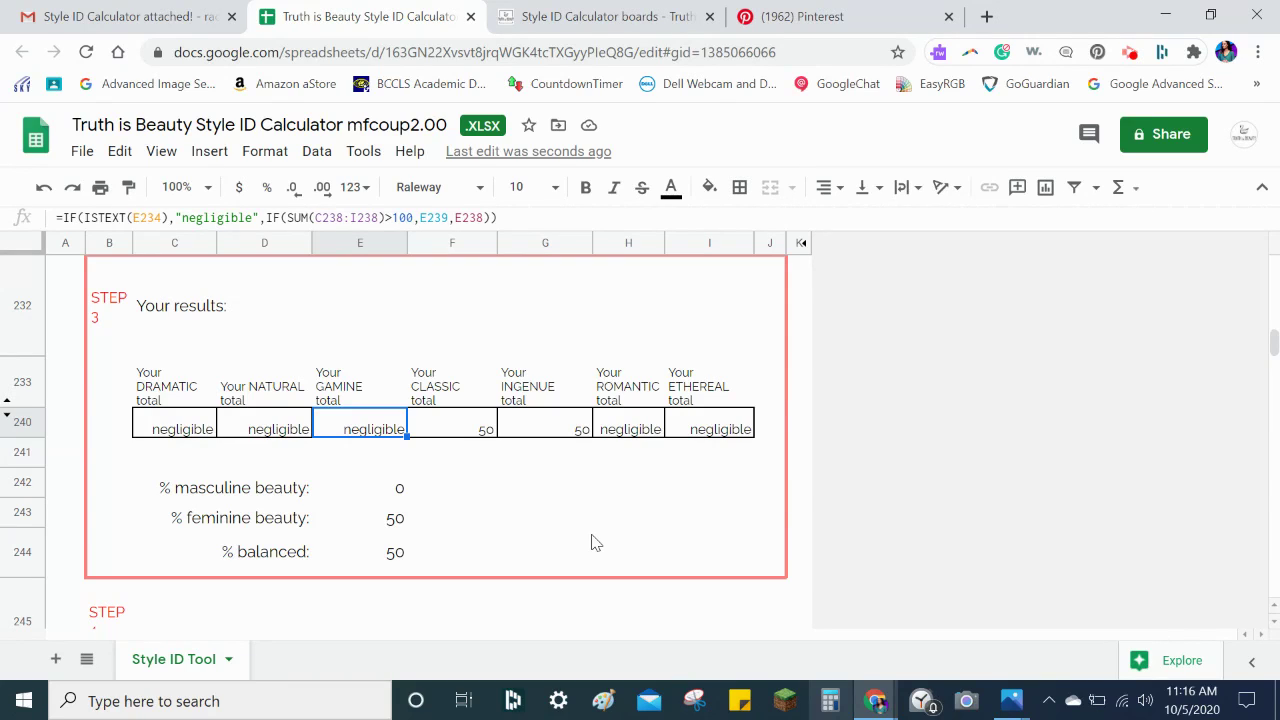
{"action": "scroll", "coordinate": [704, 518], "scroll_direction": "down", "scroll_amount": 1}
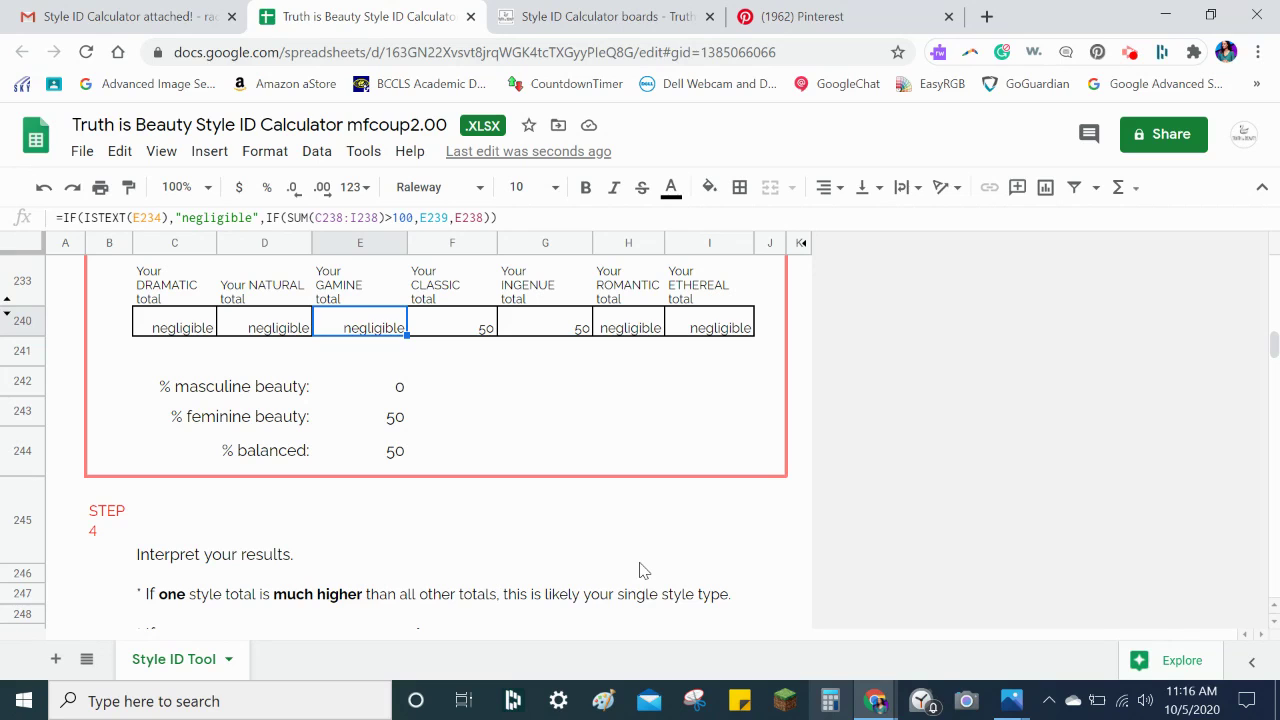
Return to the board list and set the score for Board 8 to 1
{"action": "scroll", "coordinate": [716, 518], "scroll_direction": "up", "scroll_amount": 20}
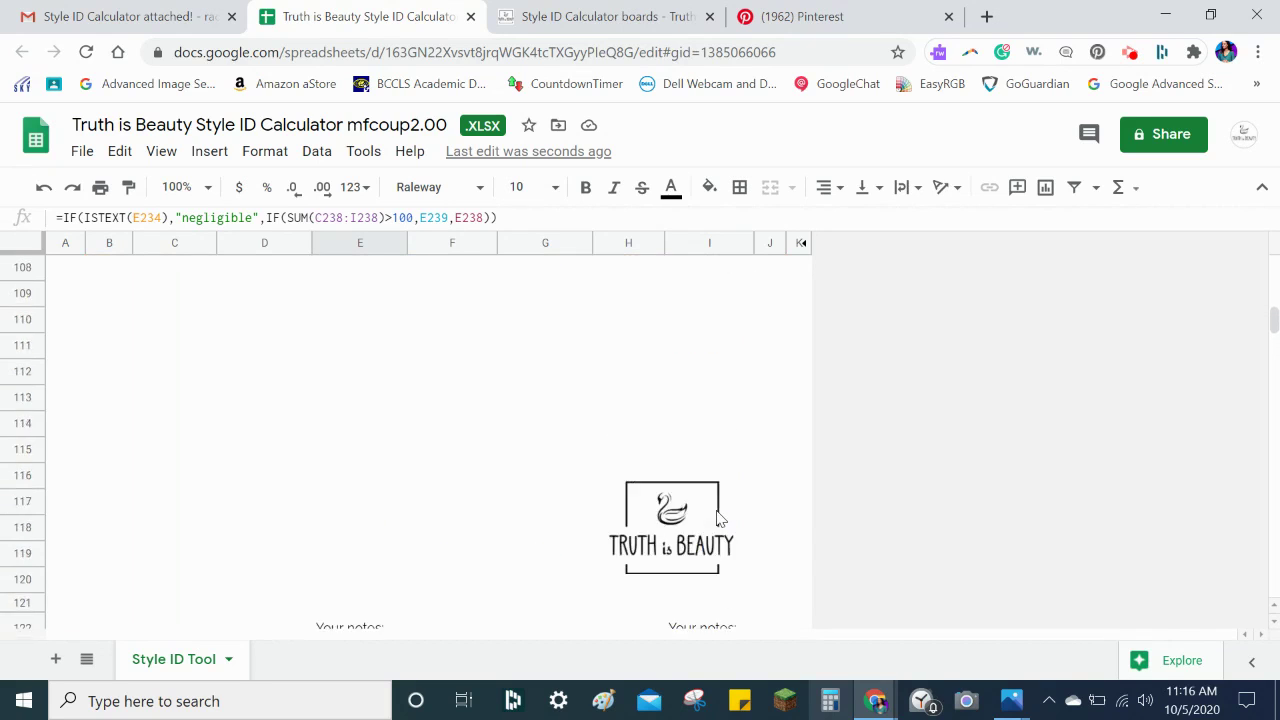
{"action": "scroll", "coordinate": [716, 518], "scroll_direction": "down", "scroll_amount": 5}
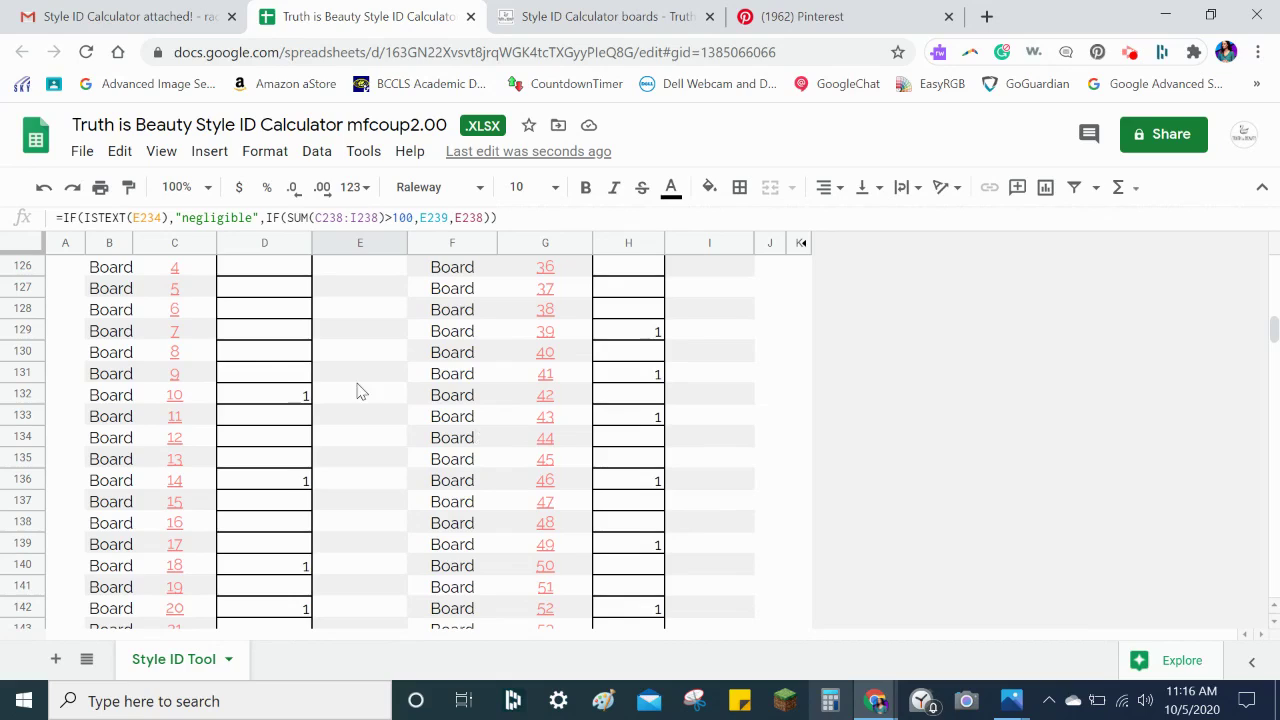
{"action": "left_click", "coordinate": [278, 353]}
{"action": "type", "text": "1"}
{"action": "key", "text": "Return"}
{"action": "key", "text": "Down"}
{"action": "key", "text": "Down"}
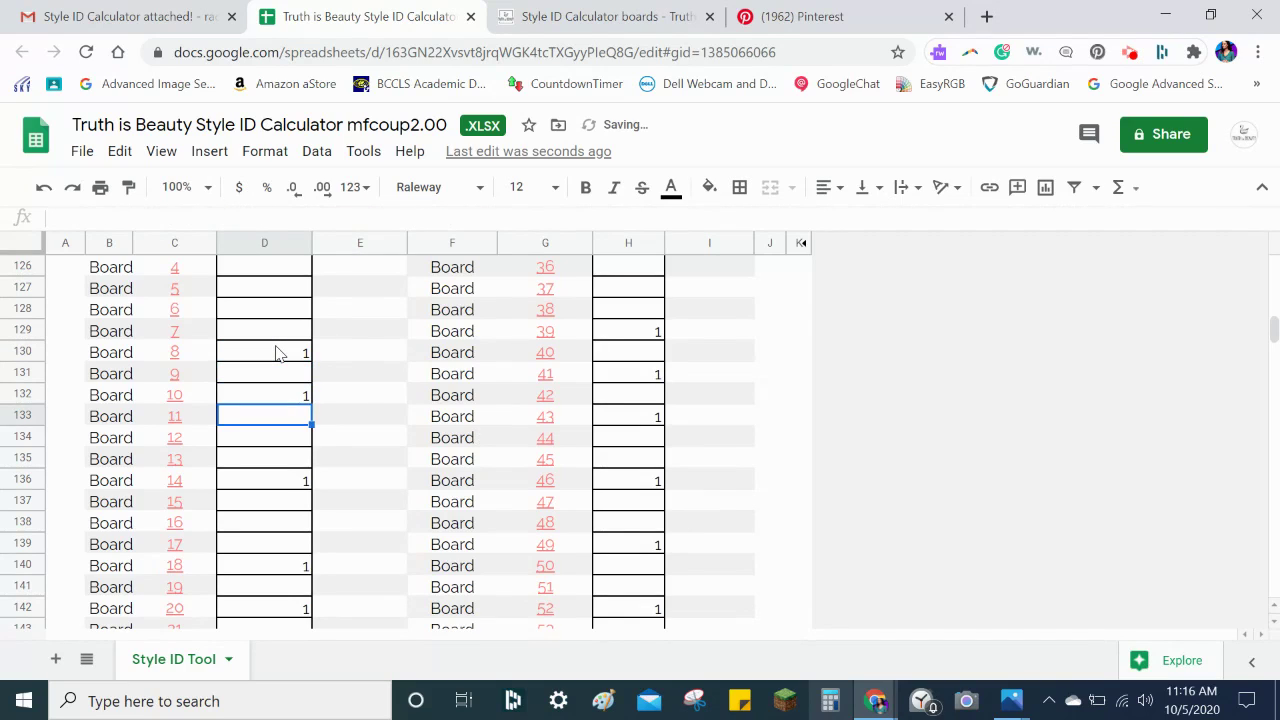
Enter a score of 1 for Board 11 and for Board 16
{"action": "type", "text": "1"}
{"action": "key", "text": "Return"}
{"action": "key", "text": "Down"}
{"action": "key", "text": "Down"}
{"action": "key", "text": "Down"}
{"action": "key", "text": "Down"}
{"action": "type", "text": "1"}
{"action": "key", "text": "Return"}
Enter a score of 1 for Board 23 and for Board 26
{"action": "key", "text": "Down"}
{"action": "key", "text": "Down"}
{"action": "key", "text": "Down"}
{"action": "key", "text": "Down"}
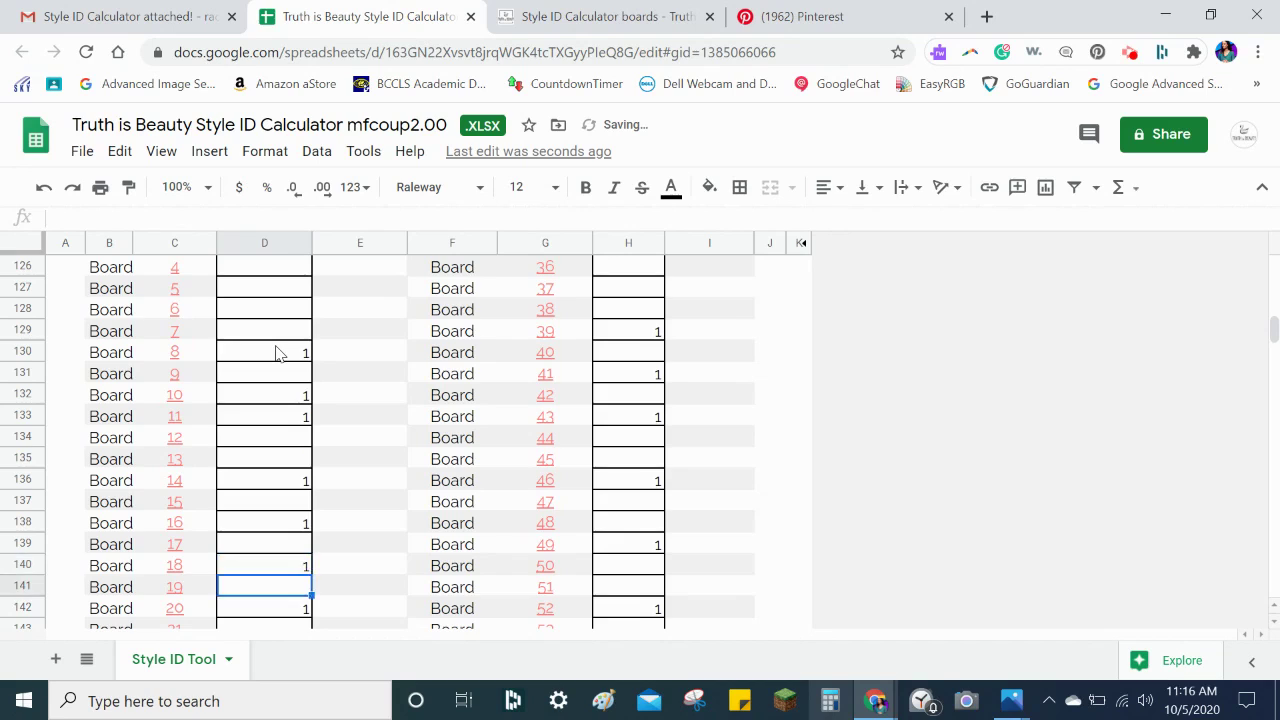
{"action": "key", "text": "Down"}
{"action": "key", "text": "Down"}
{"action": "type", "text": "1"}
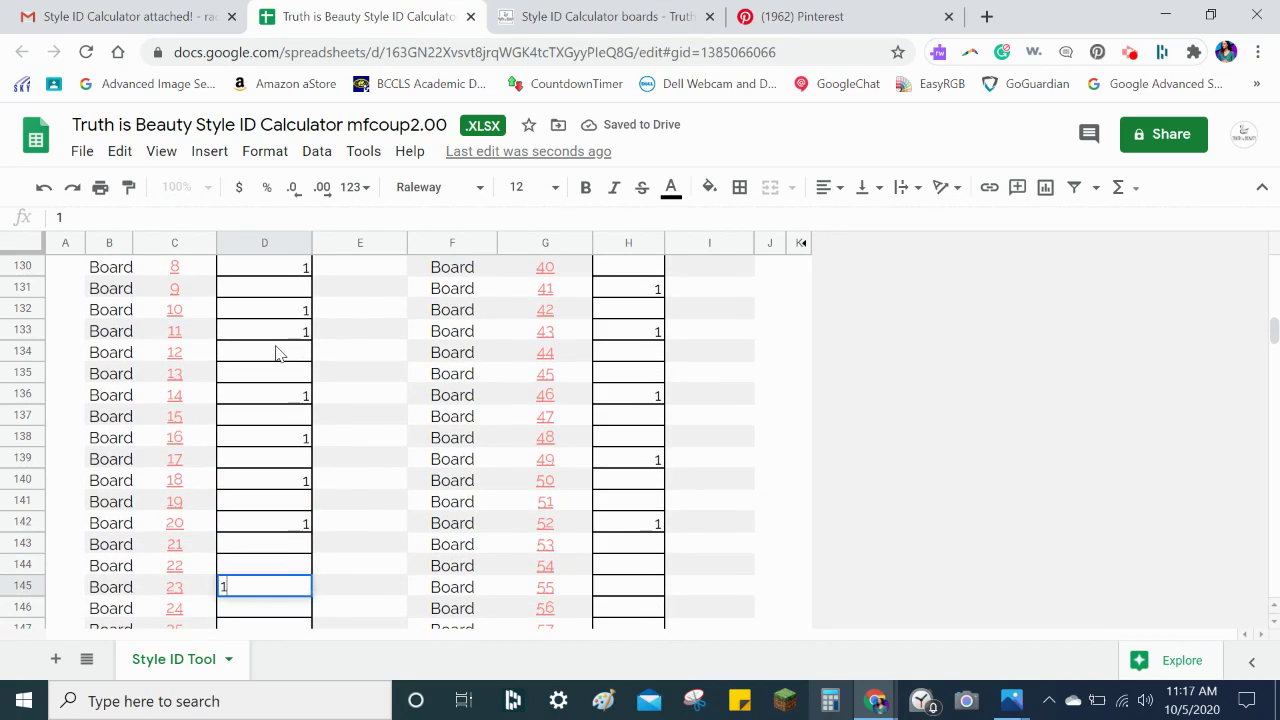
{"action": "key", "text": "Return"}
{"action": "key", "text": "Down"}
{"action": "key", "text": "Down"}
{"action": "type", "text": "1"}
{"action": "key", "text": "Return"}
Set the score for Board 21 to 1 and check the style totals in the Step 3 results
{"action": "key", "text": "Up"}
{"action": "key", "text": "Up"}
{"action": "key", "text": "Up"}
{"action": "key", "text": "Up"}
{"action": "key", "text": "Up"}
{"action": "key", "text": "Up"}
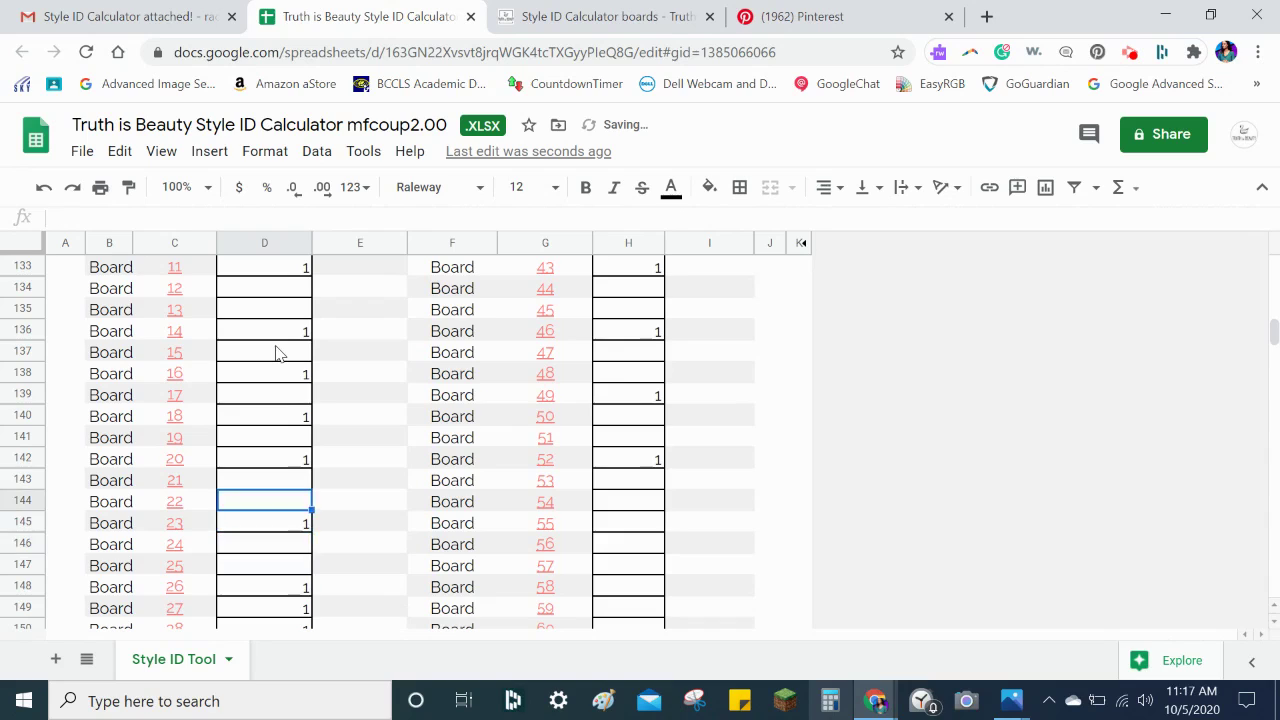
{"action": "type", "text": "1"}
{"action": "key", "text": "Return"}
{"action": "scroll", "coordinate": [278, 352], "scroll_direction": "down", "scroll_amount": 5}
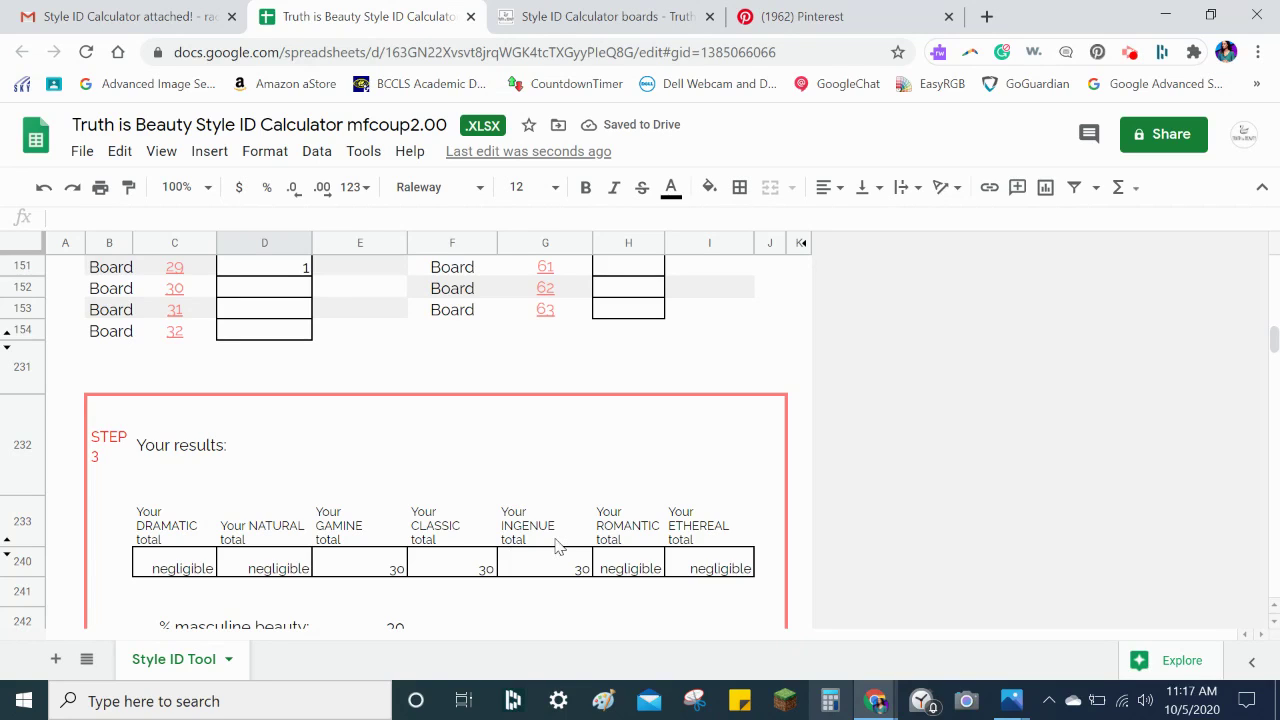
Clear the scores of Boards 11 through 24 and check the recalculated style totals in Step 3
{"action": "scroll", "coordinate": [558, 545], "scroll_direction": "up", "scroll_amount": 5}
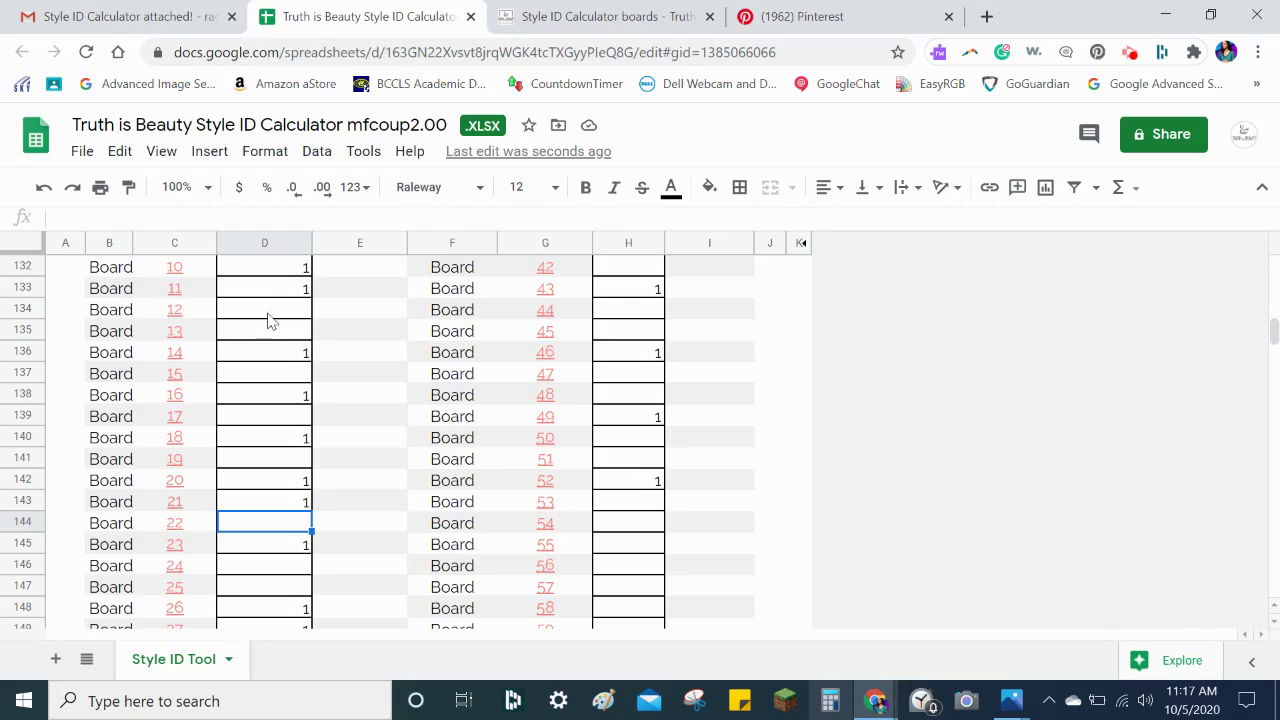
{"action": "left_click_drag", "start_coordinate": [274, 290], "coordinate": [243, 574]}
{"action": "key", "text": "Delete"}
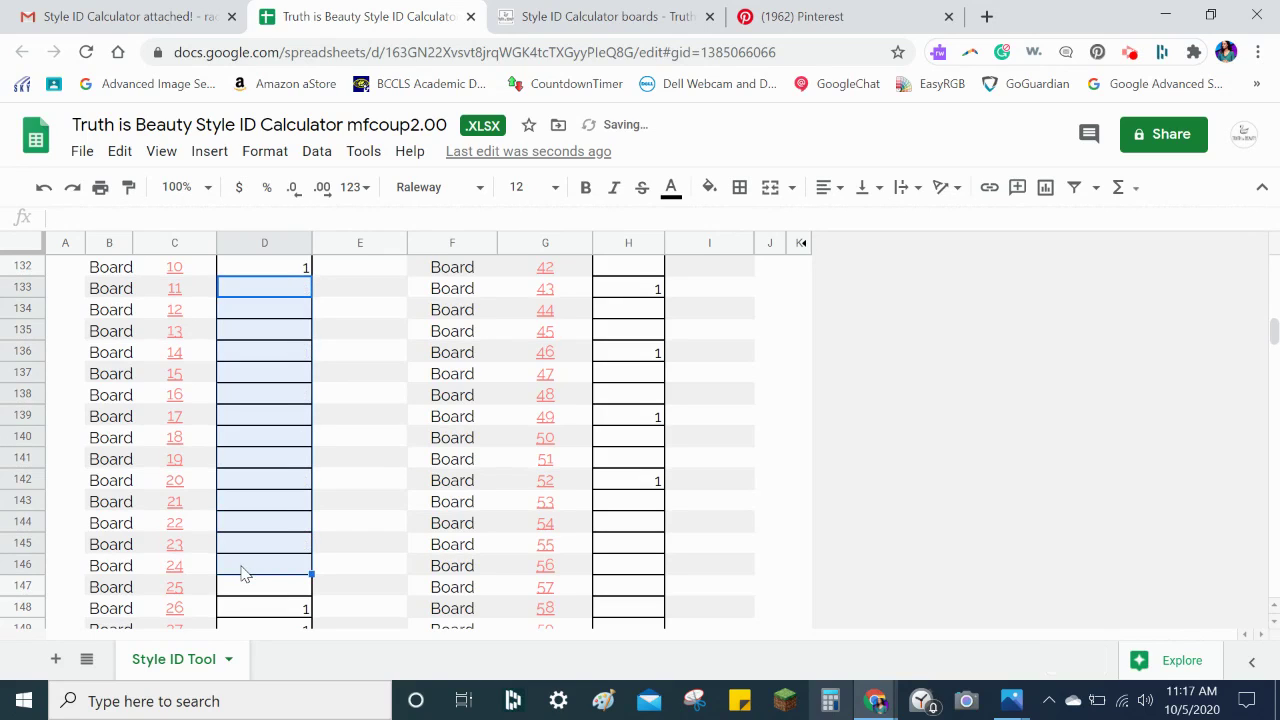
{"action": "scroll", "coordinate": [371, 463], "scroll_direction": "up", "scroll_amount": 2}
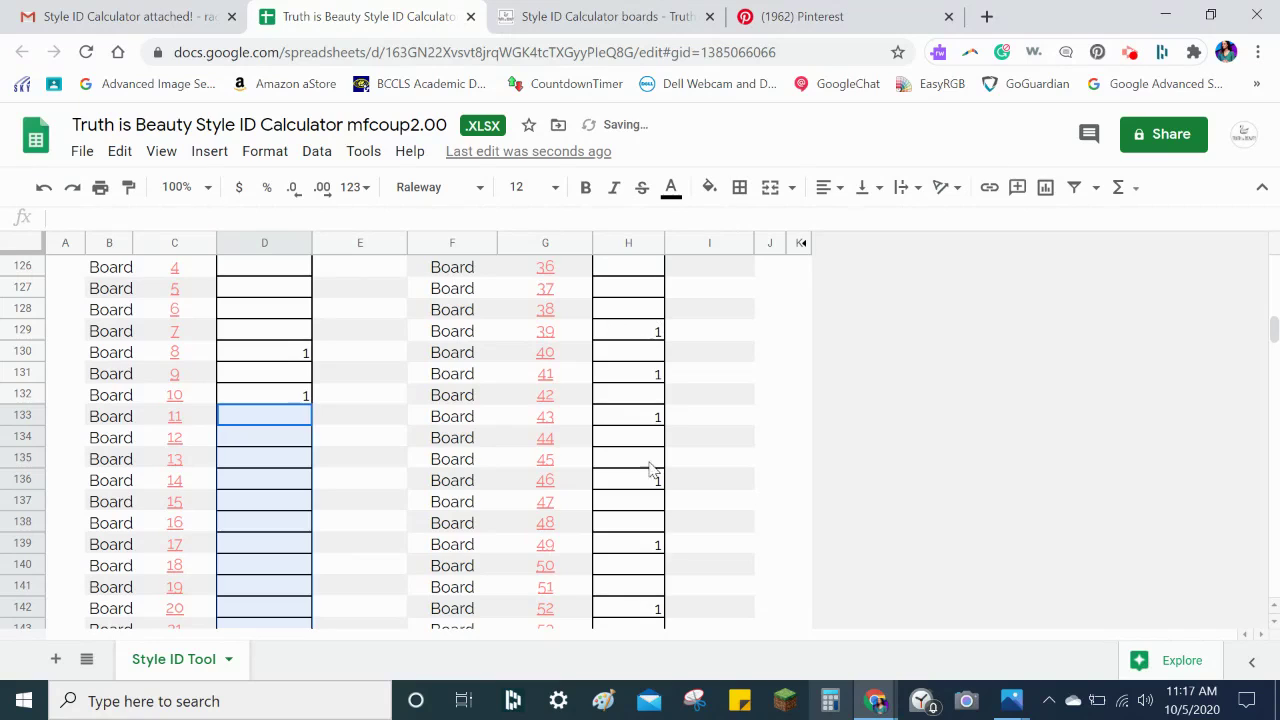
{"action": "scroll", "coordinate": [655, 540], "scroll_direction": "down", "scroll_amount": 3}
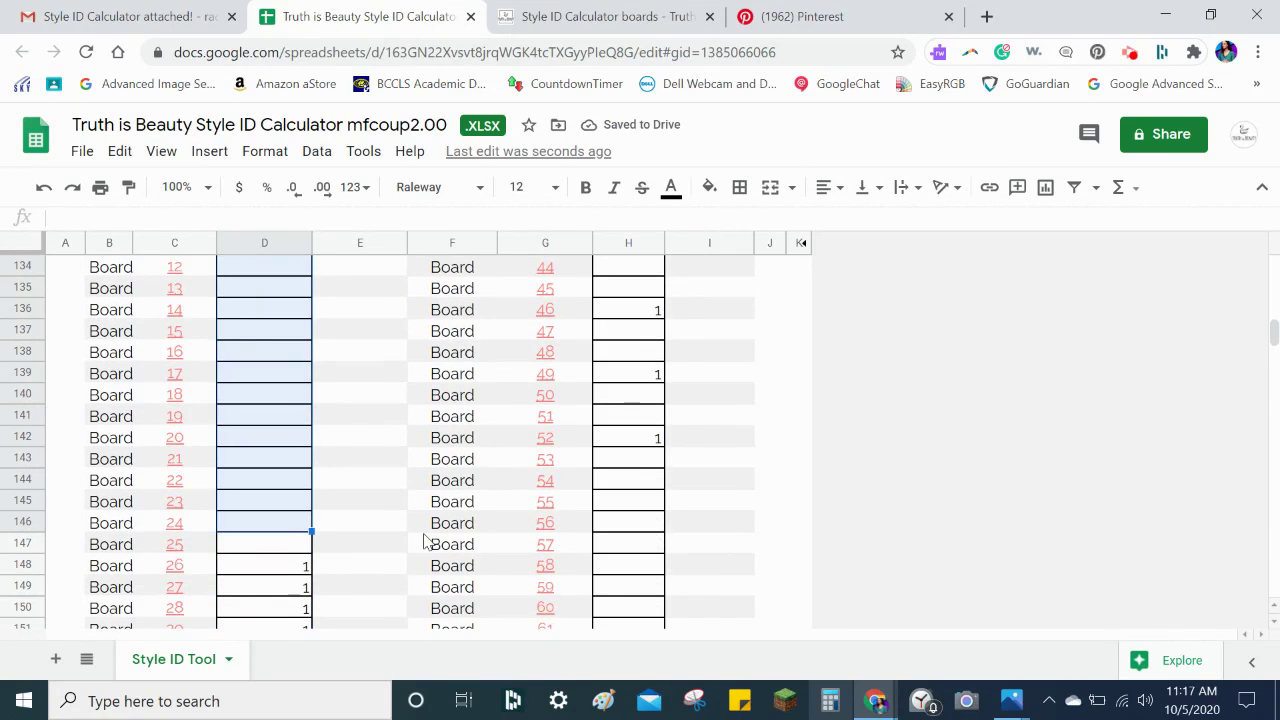
{"action": "scroll", "coordinate": [424, 541], "scroll_direction": "down", "scroll_amount": 6}
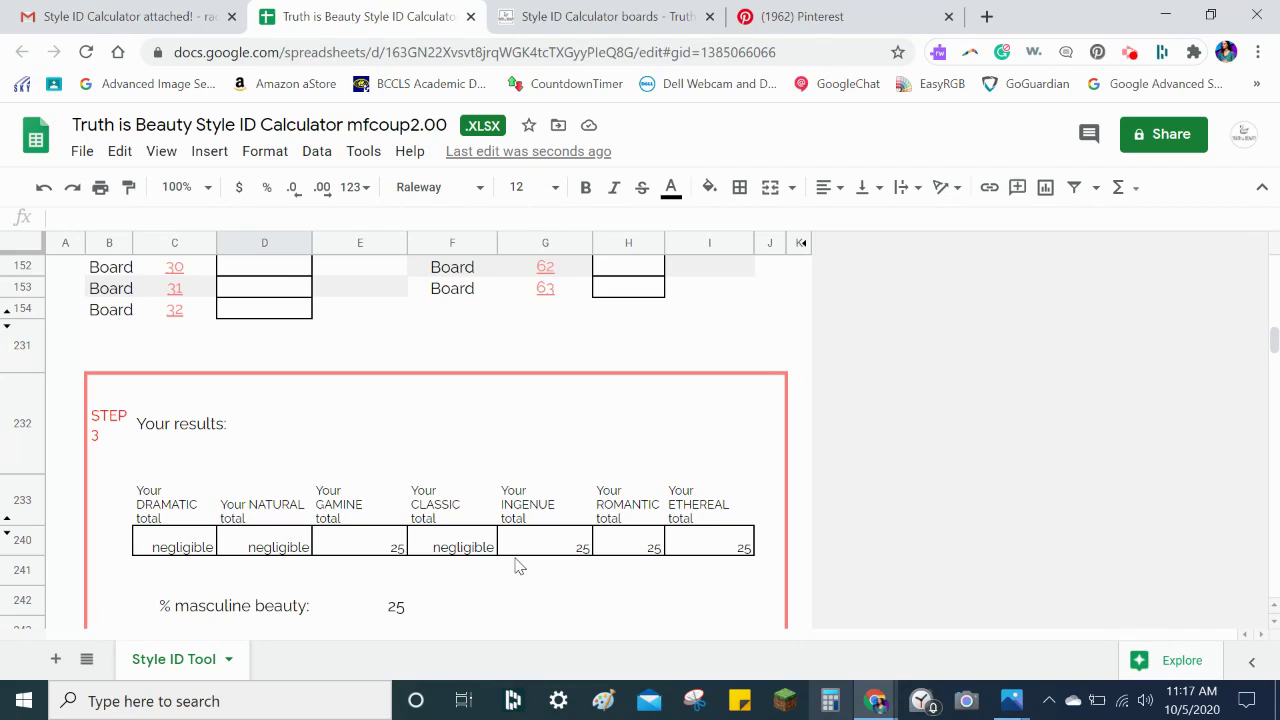
{"action": "scroll", "coordinate": [645, 480], "scroll_direction": "up", "scroll_amount": 3}
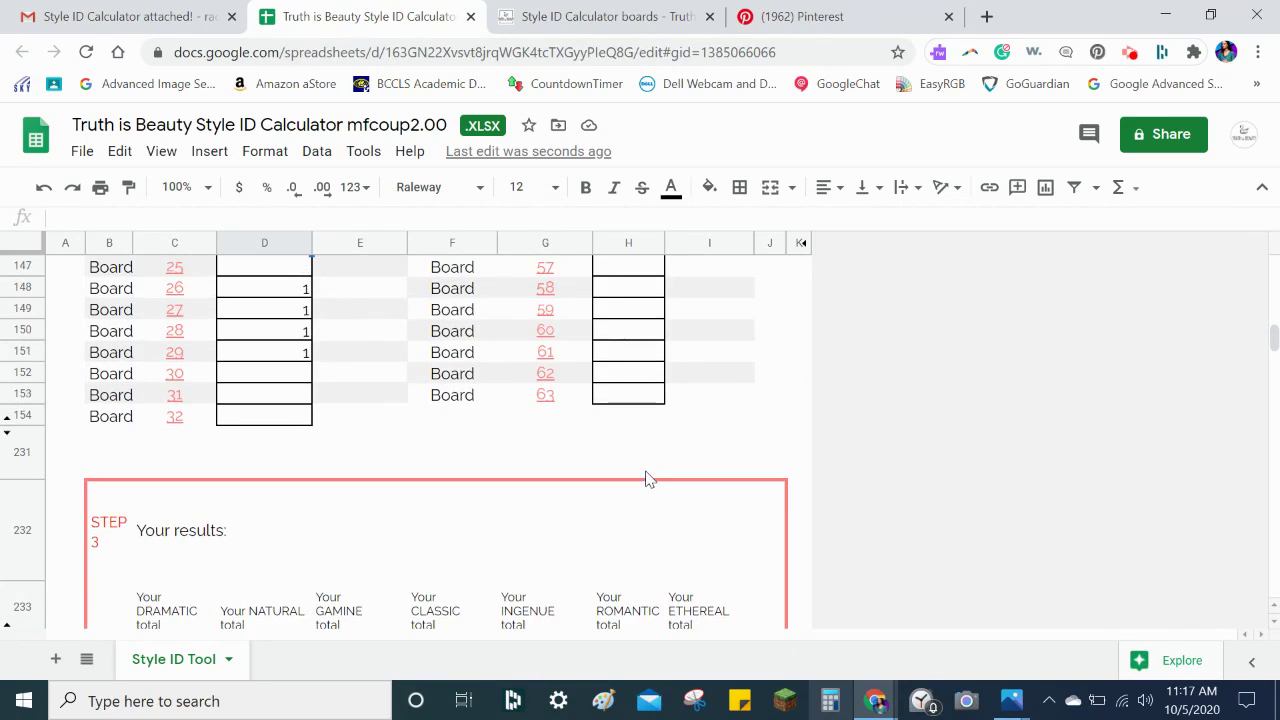
{"action": "scroll", "coordinate": [646, 479], "scroll_direction": "up", "scroll_amount": 1}
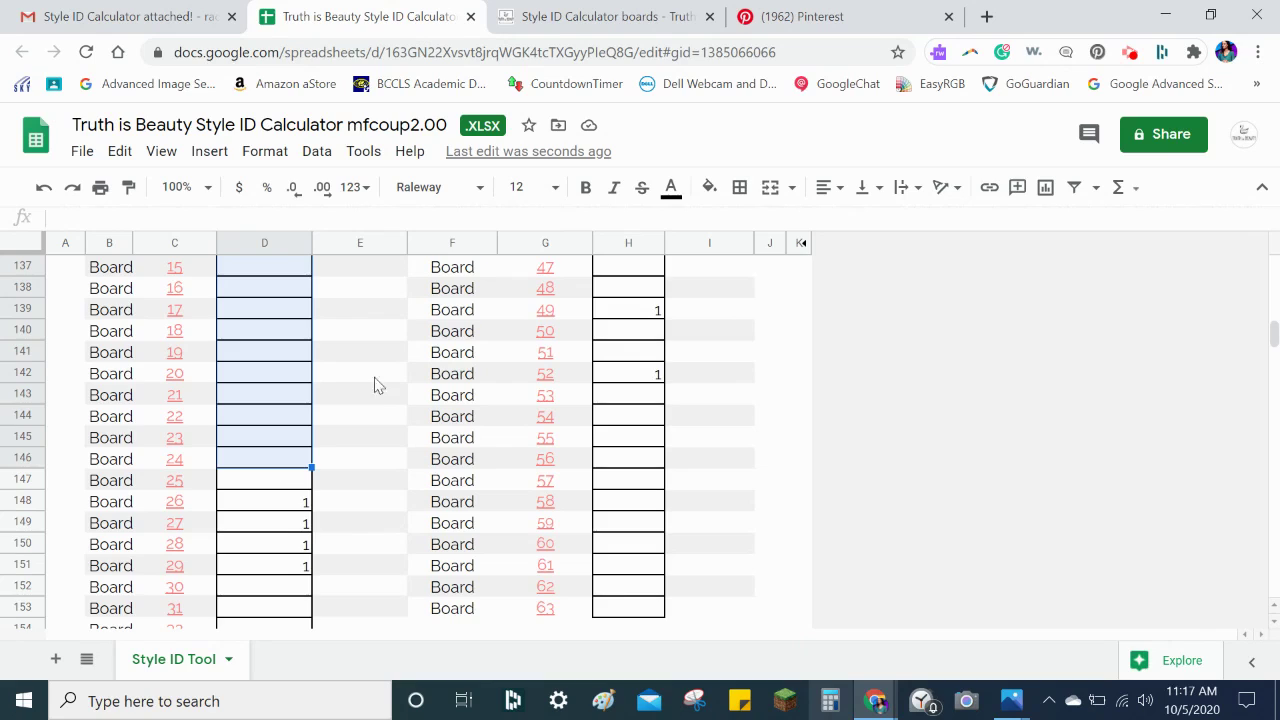
{"action": "left_click", "coordinate": [633, 508]}
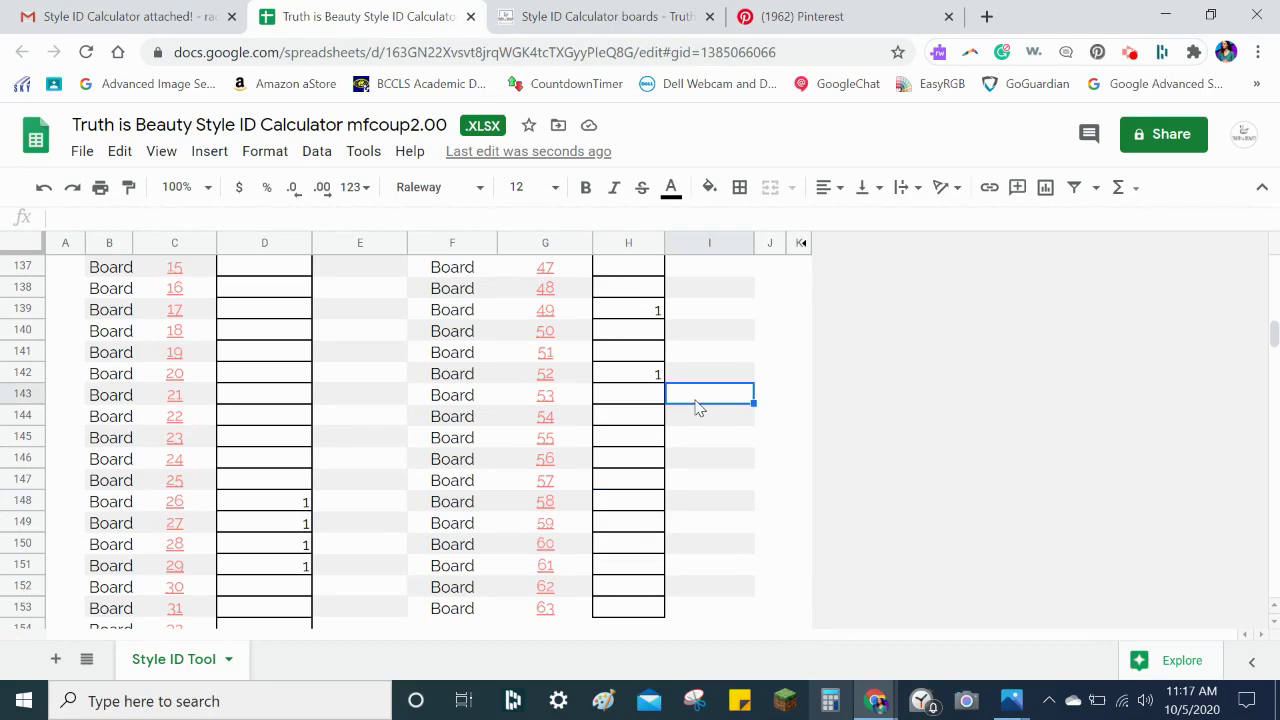
{"action": "scroll", "coordinate": [698, 408], "scroll_direction": "up", "scroll_amount": 6}
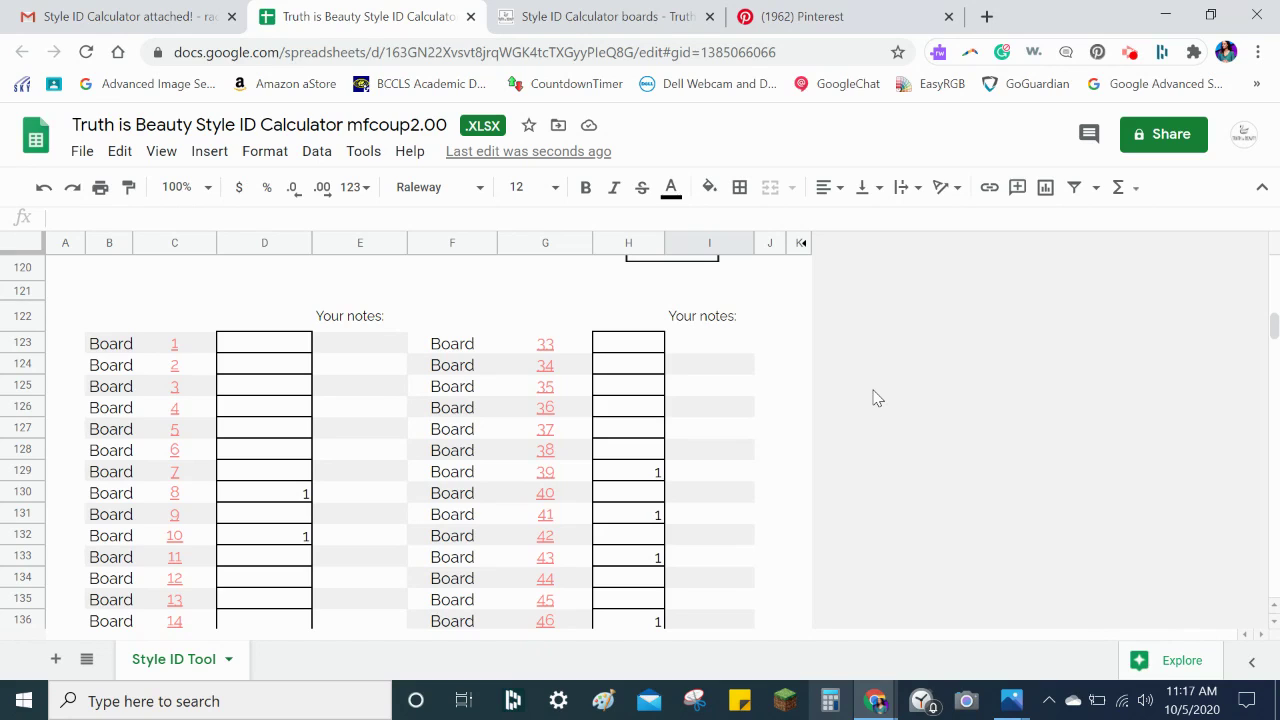
Switch to the Style ID Calculator boards page and place the photo "me for style calc.jpg" over it
{"action": "left_click", "coordinate": [608, 14]}
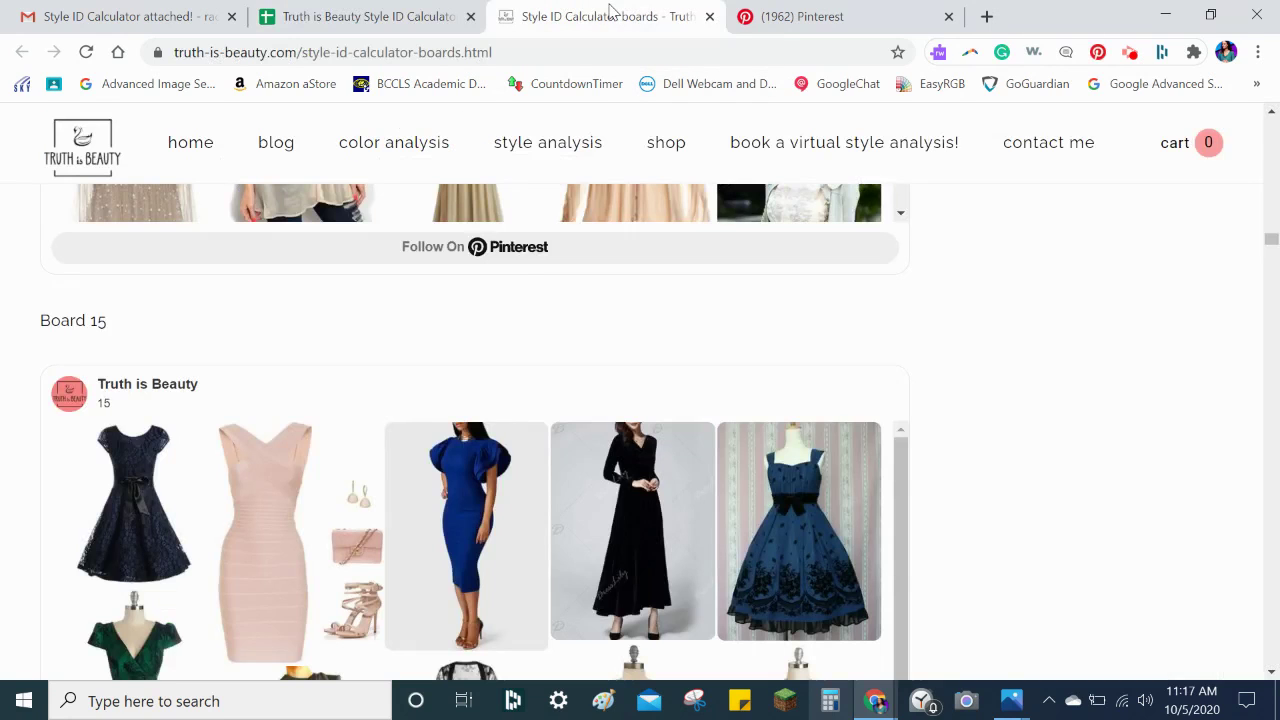
{"action": "key", "text": "alt+Tab"}
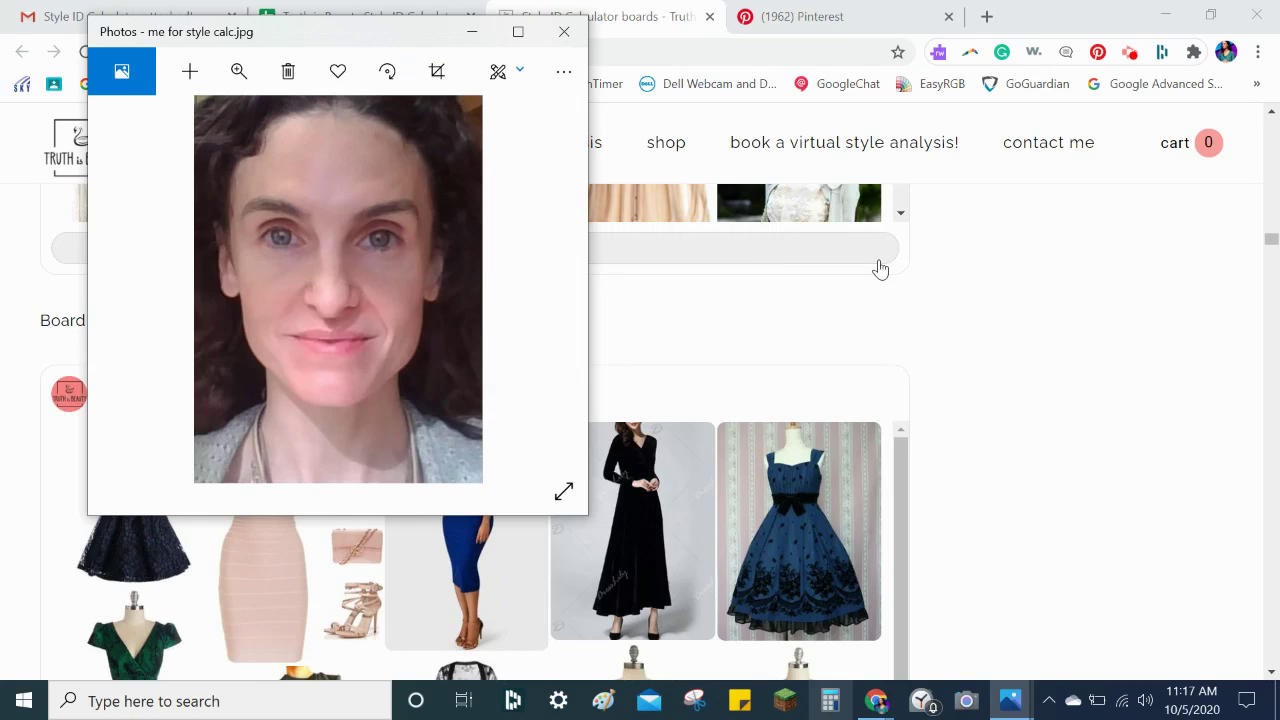
{"action": "left_click_drag", "start_coordinate": [404, 44], "coordinate": [397, 37]}
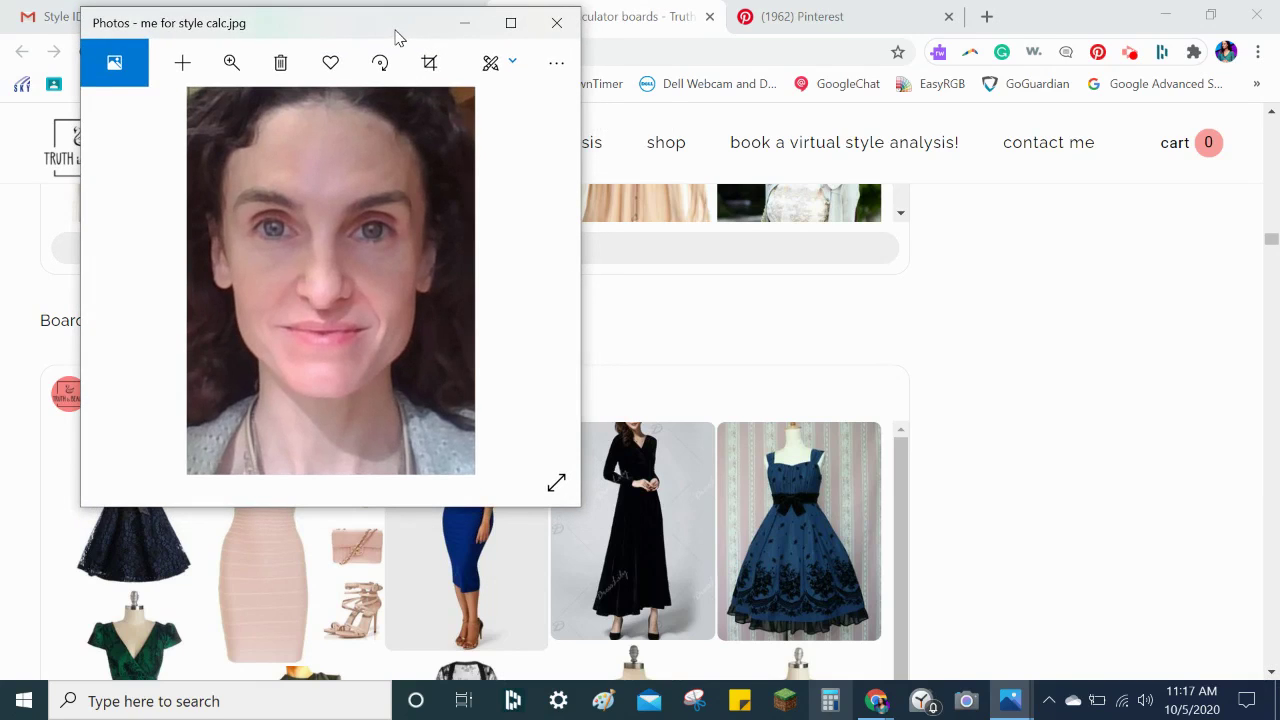
Compare the face photo with the outfits on the boards from Board 15 onward
{"action": "scroll", "coordinate": [985, 427], "scroll_direction": "down", "scroll_amount": 3}
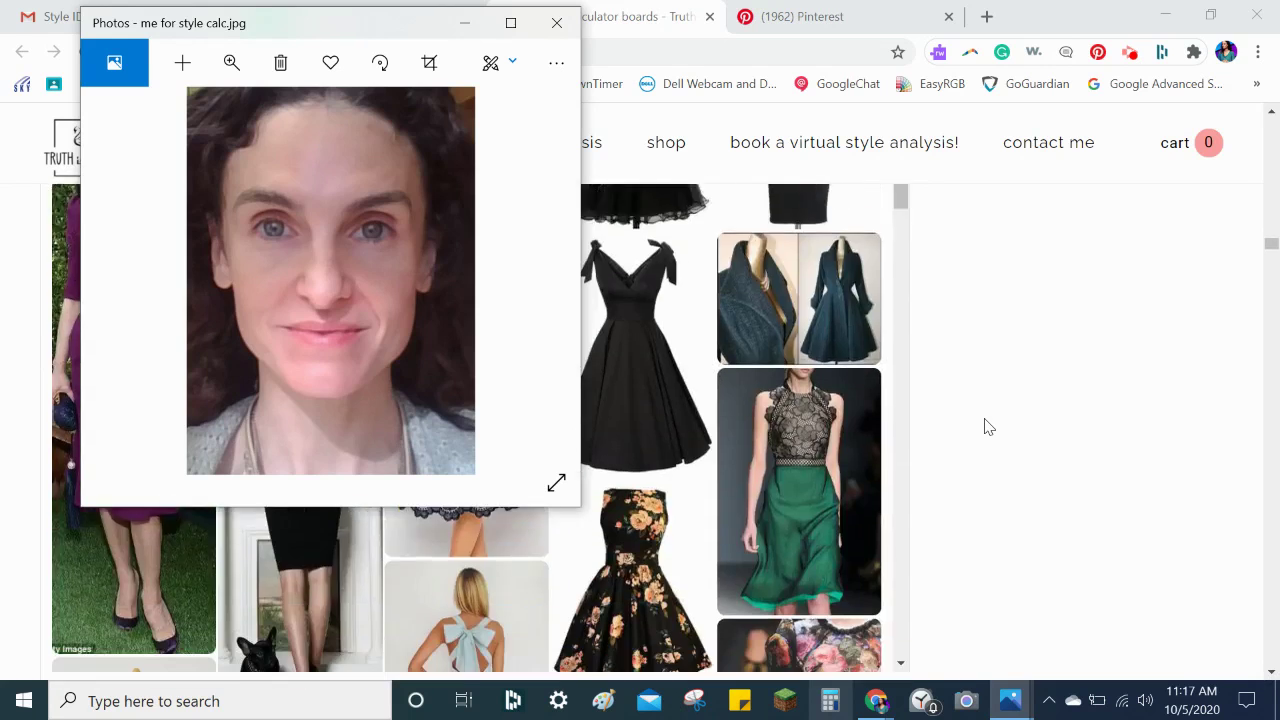
{"action": "scroll", "coordinate": [985, 427], "scroll_direction": "down", "scroll_amount": 10}
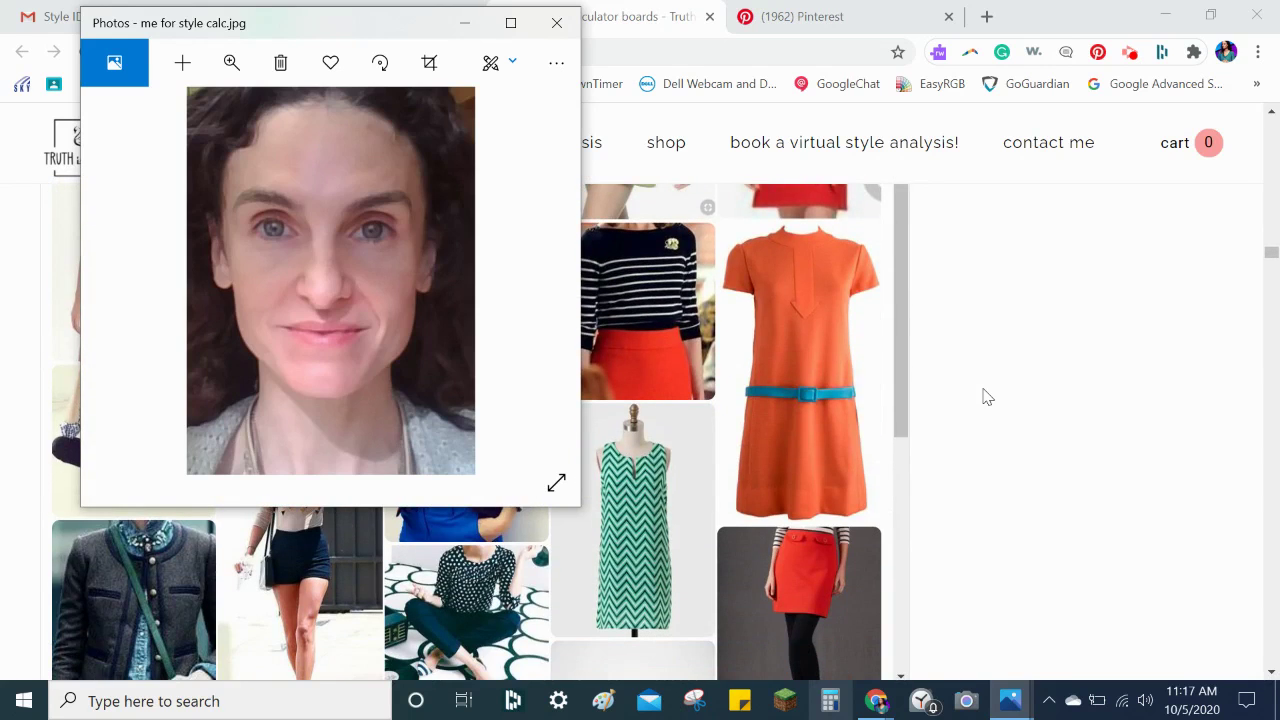
{"action": "scroll", "coordinate": [985, 397], "scroll_direction": "down", "scroll_amount": 4}
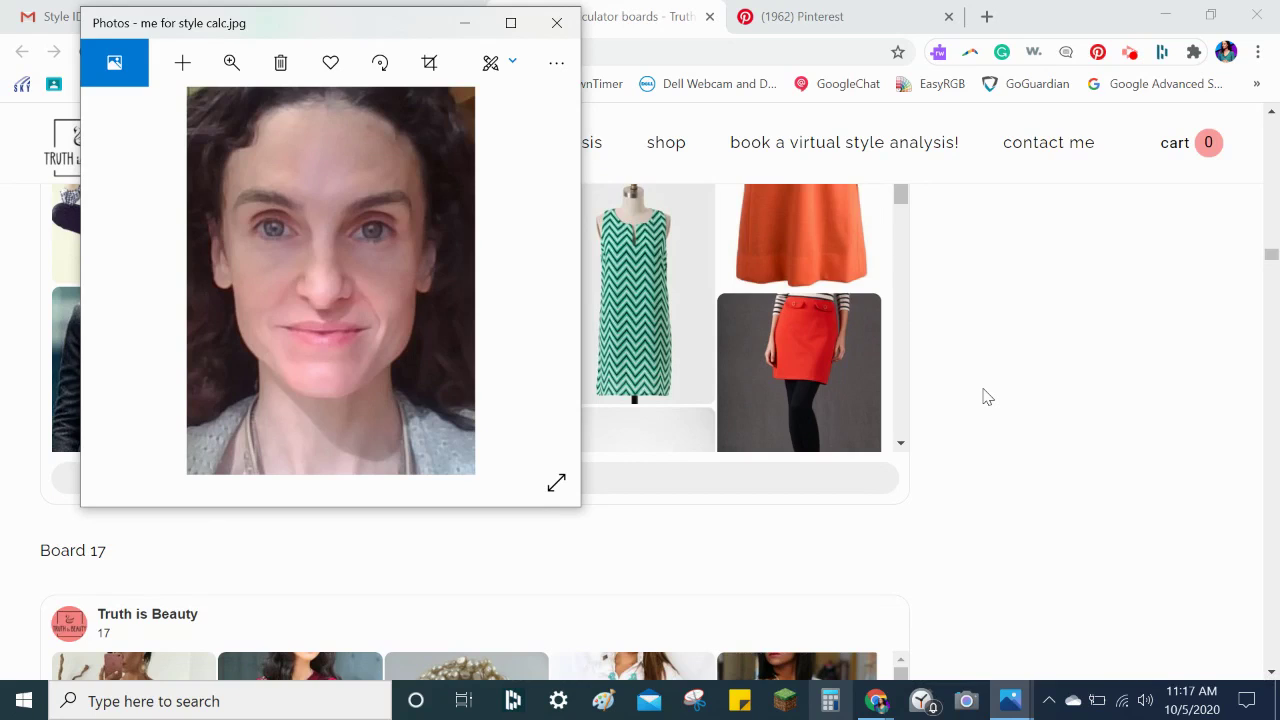
{"action": "scroll", "coordinate": [985, 397], "scroll_direction": "down", "scroll_amount": 1}
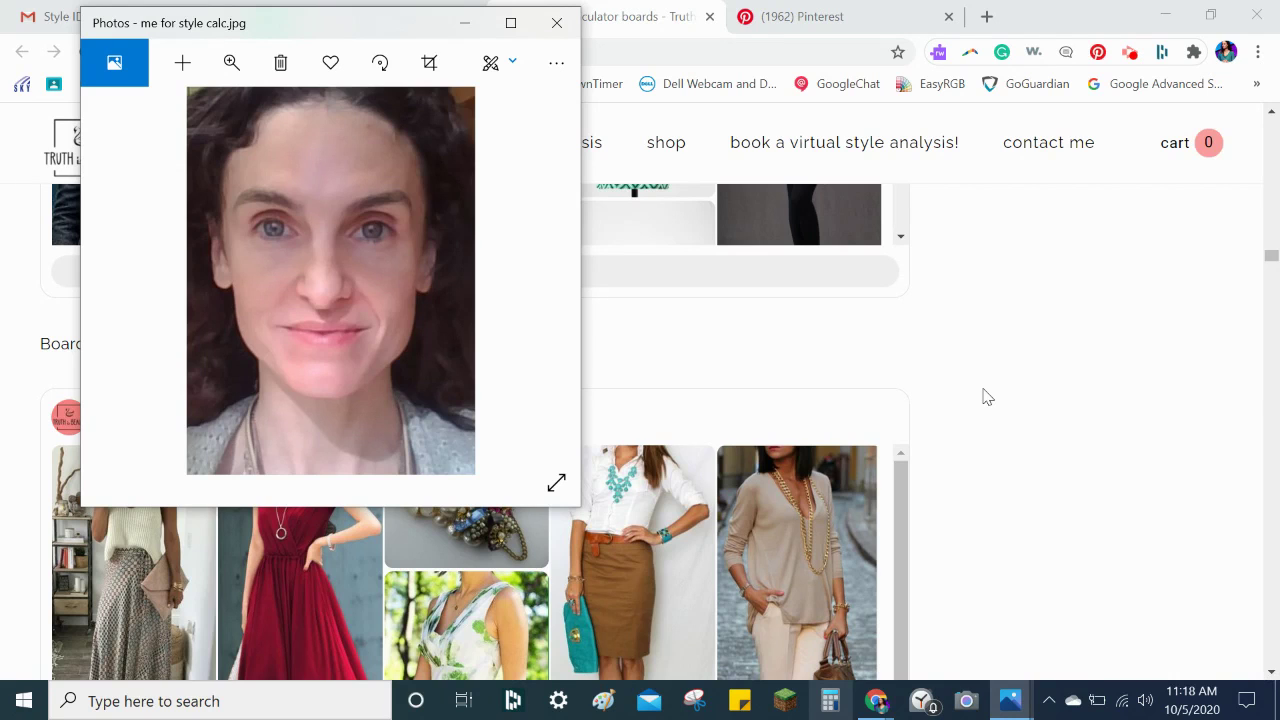
{"action": "scroll", "coordinate": [1037, 492], "scroll_direction": "down", "scroll_amount": 10}
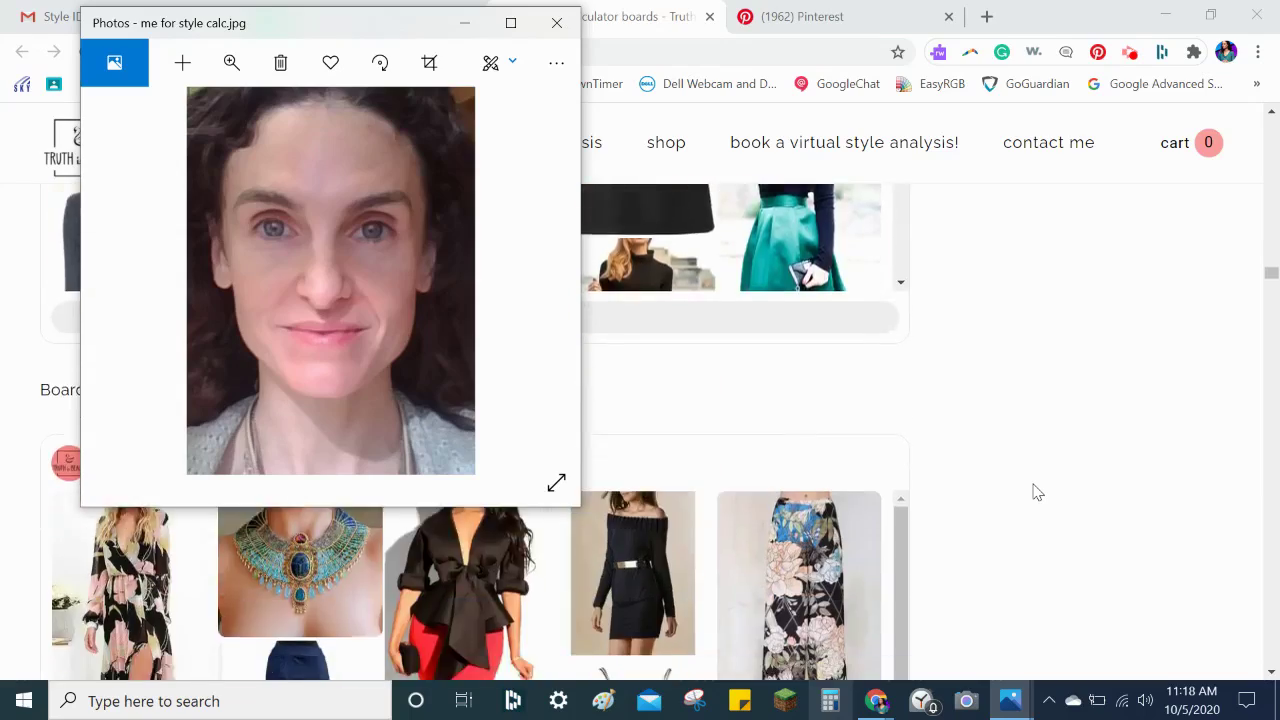
{"action": "scroll", "coordinate": [1037, 492], "scroll_direction": "down", "scroll_amount": 10}
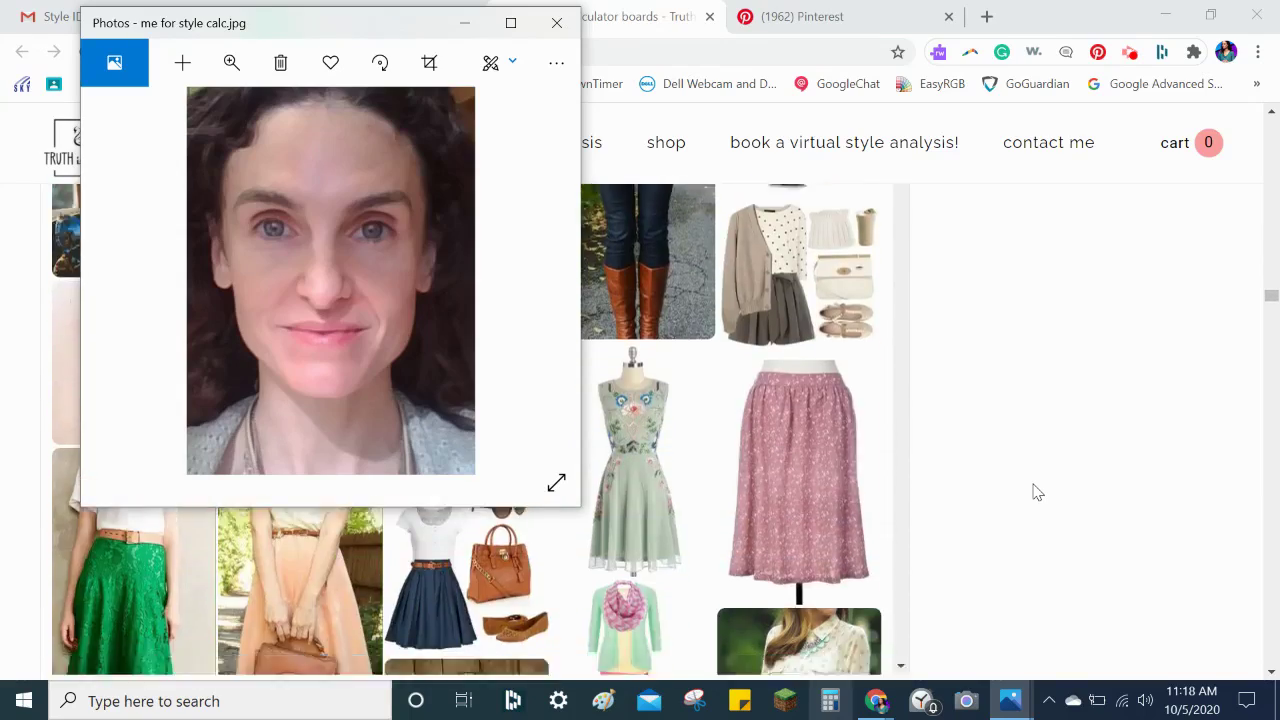
{"action": "scroll", "coordinate": [1037, 492], "scroll_direction": "down", "scroll_amount": 10}
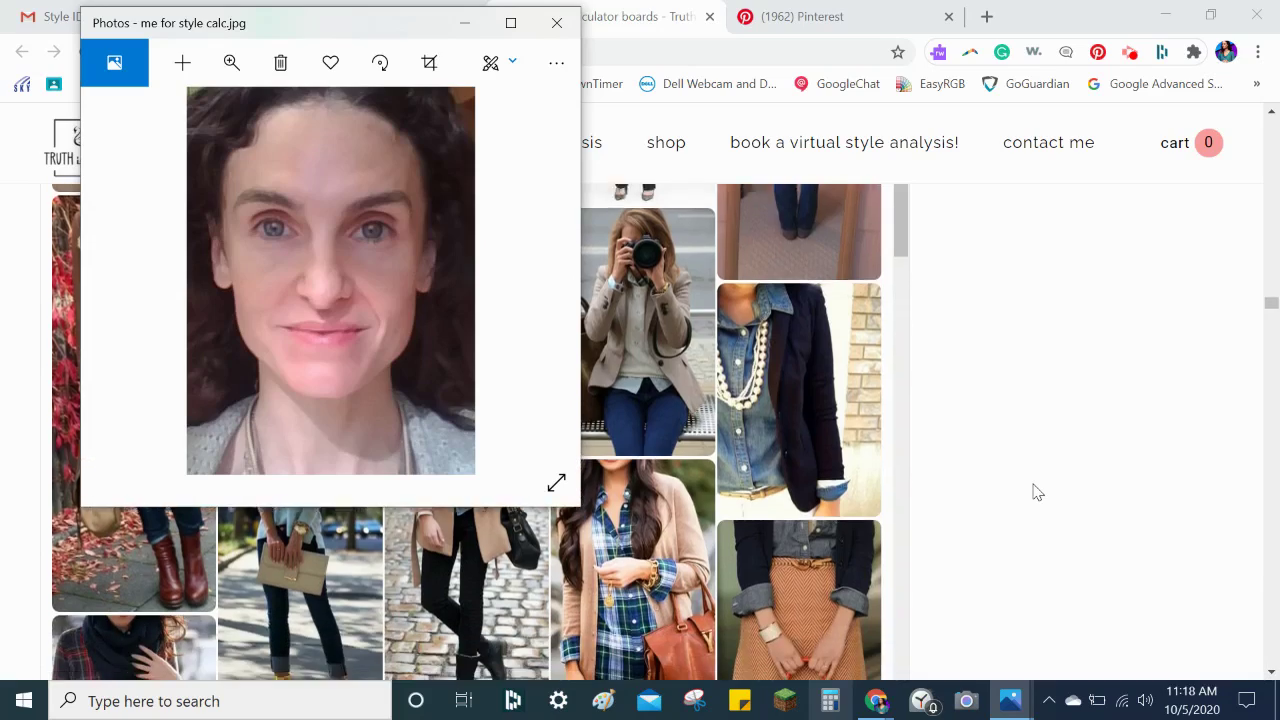
{"action": "scroll", "coordinate": [1037, 492], "scroll_direction": "down", "scroll_amount": 10}
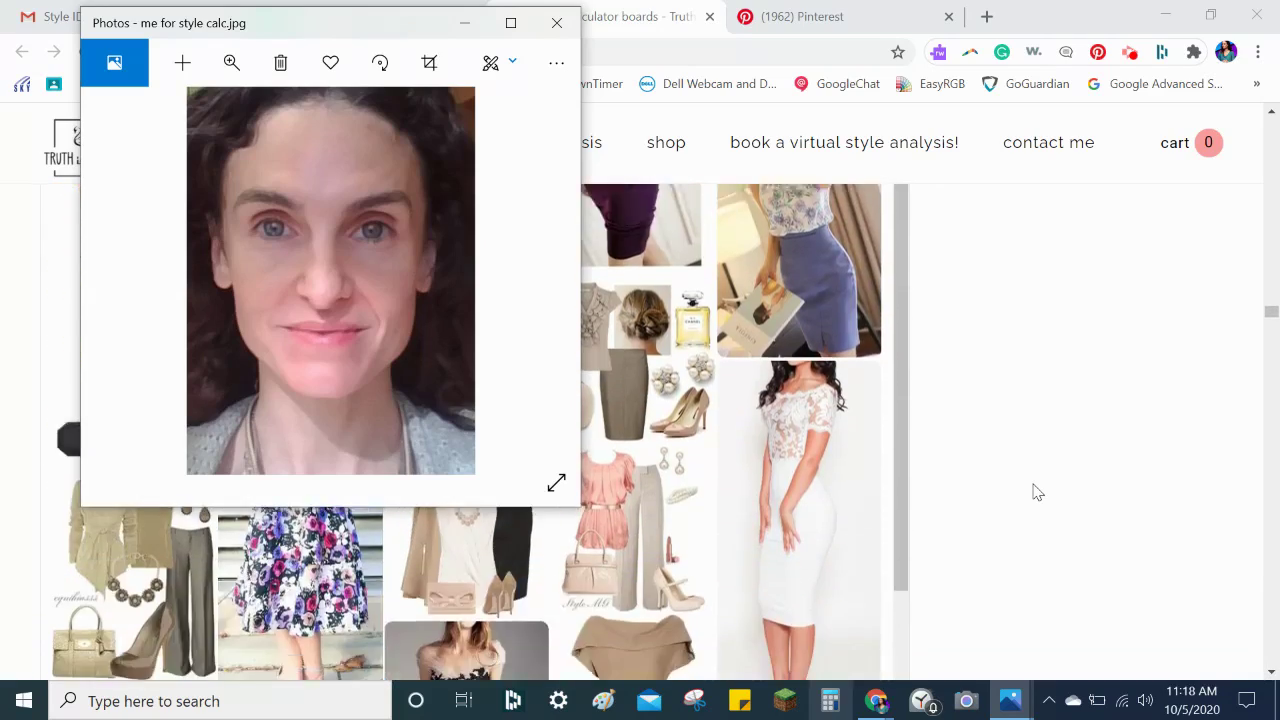
{"action": "scroll", "coordinate": [1037, 492], "scroll_direction": "down", "scroll_amount": 10}
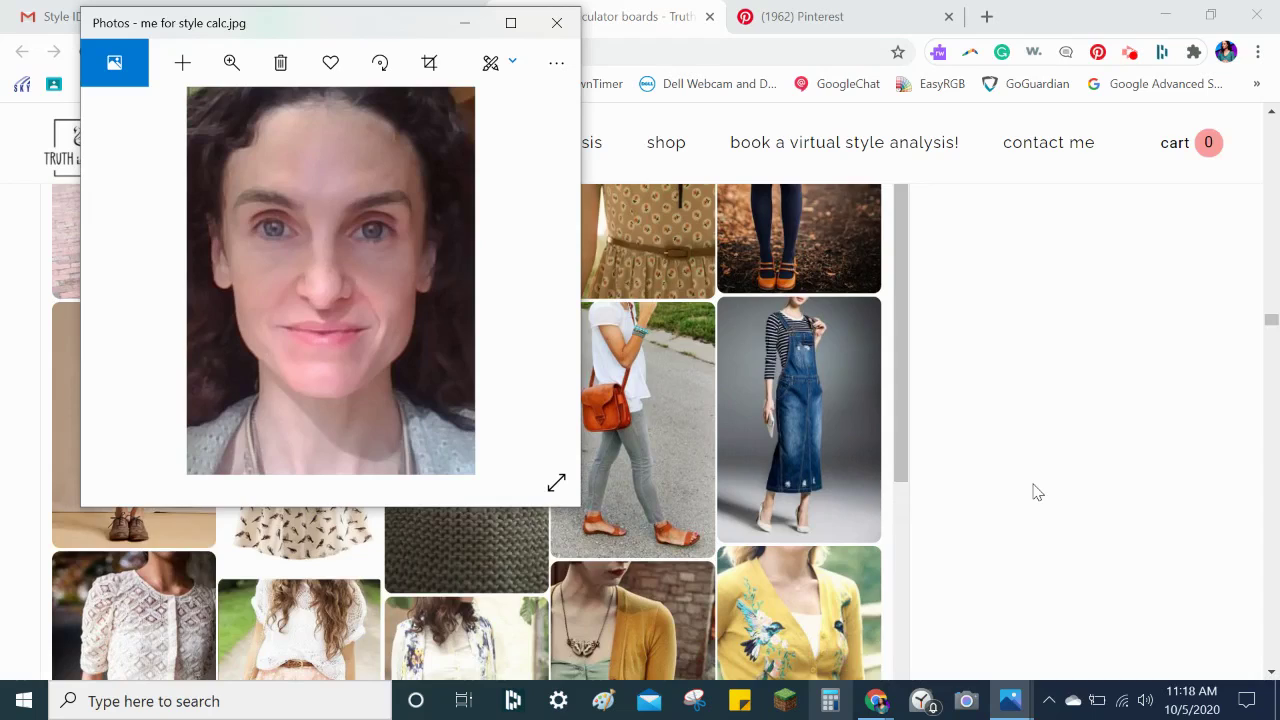
{"action": "scroll", "coordinate": [1037, 492], "scroll_direction": "down", "scroll_amount": 10}
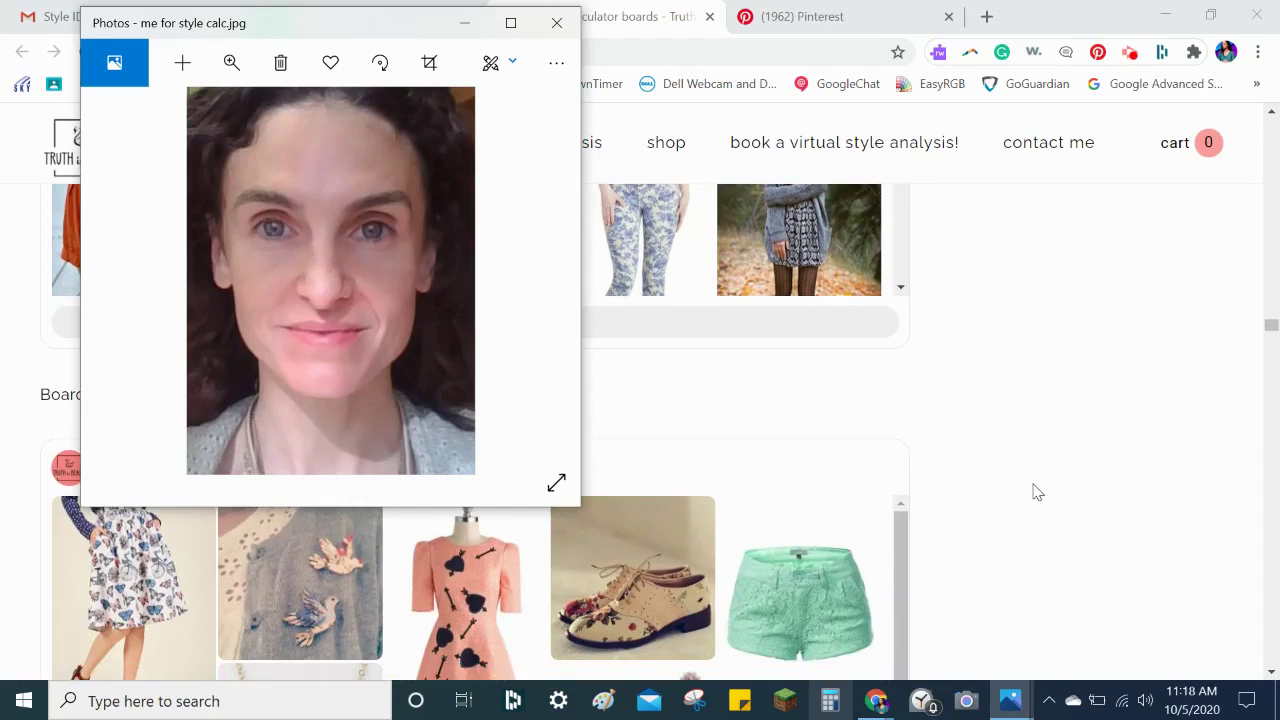
{"action": "scroll", "coordinate": [1037, 492], "scroll_direction": "down", "scroll_amount": 10}
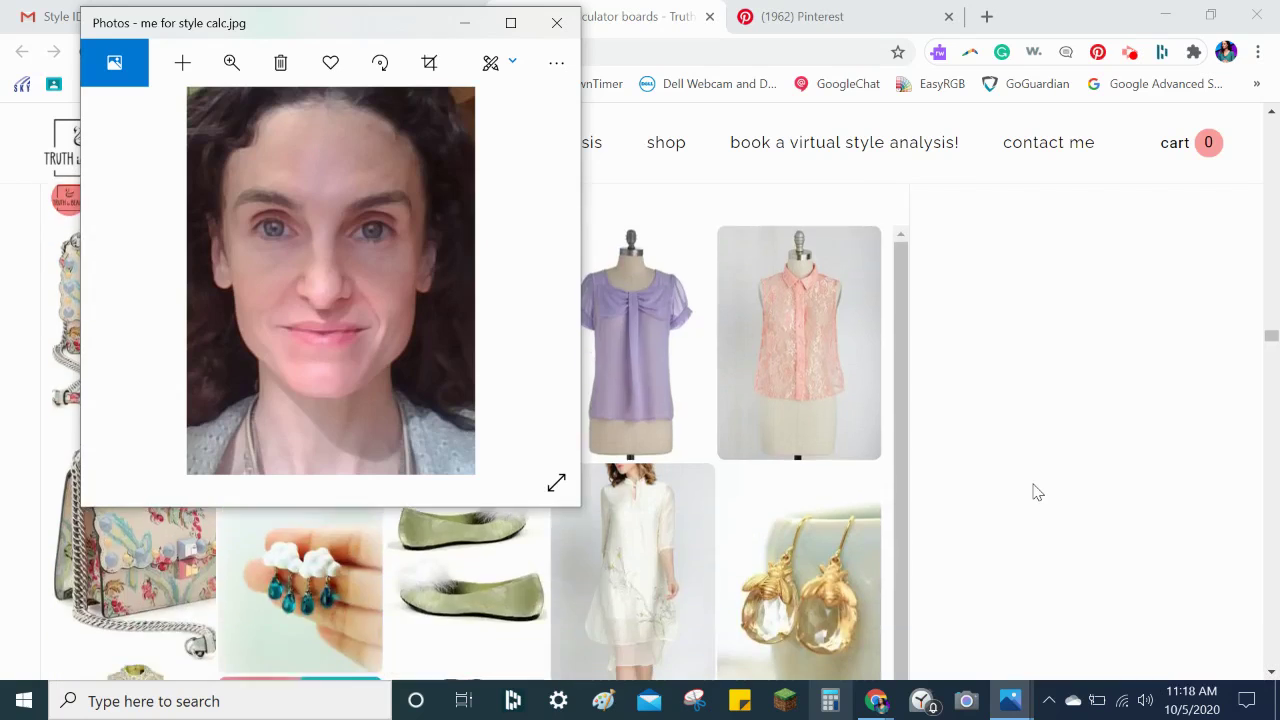
{"action": "scroll", "coordinate": [1037, 492], "scroll_direction": "down", "scroll_amount": 8}
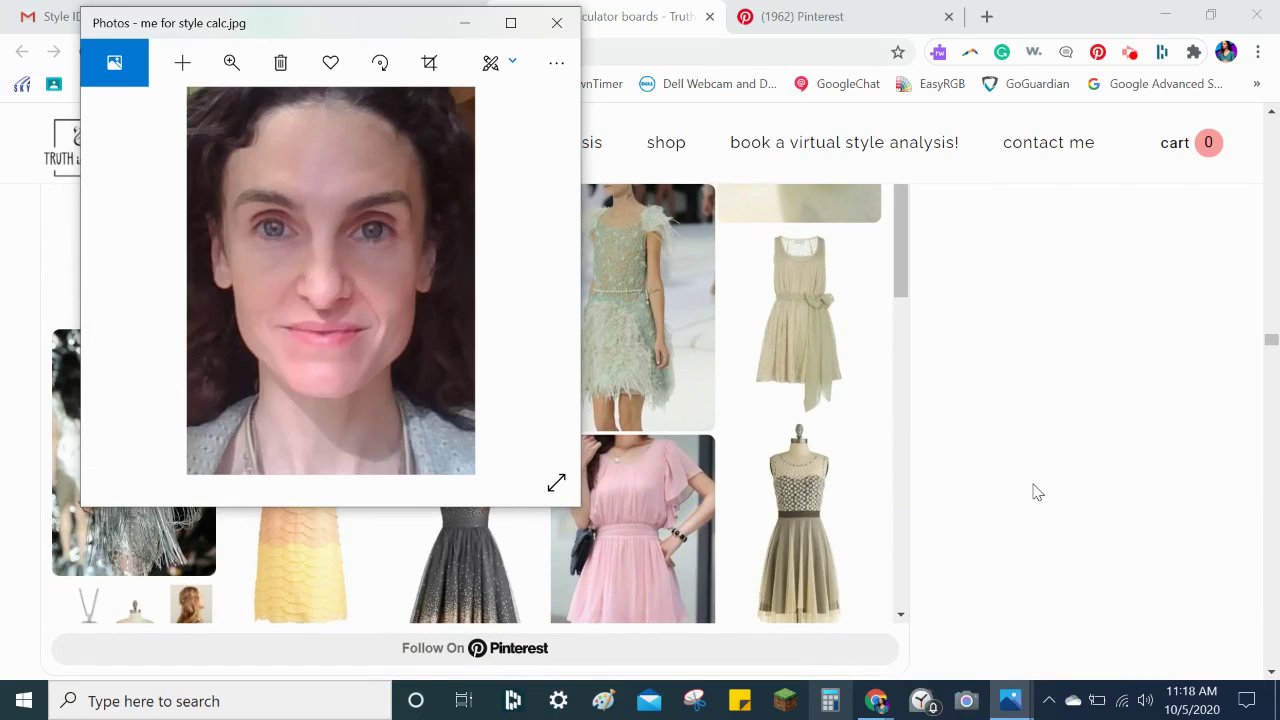
Leave the photo and boards page and switch back to the Style ID Calculator spreadsheet
{"action": "left_click", "coordinate": [1037, 492]}
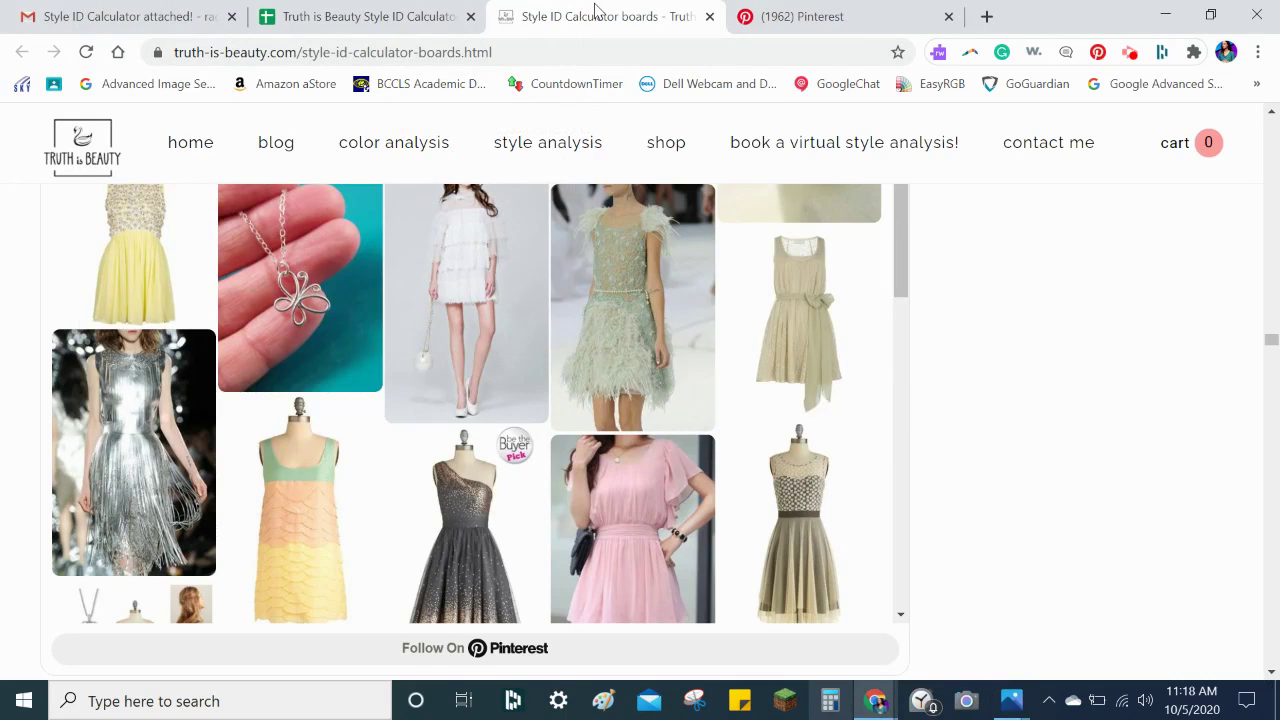
{"action": "left_click", "coordinate": [365, 10]}
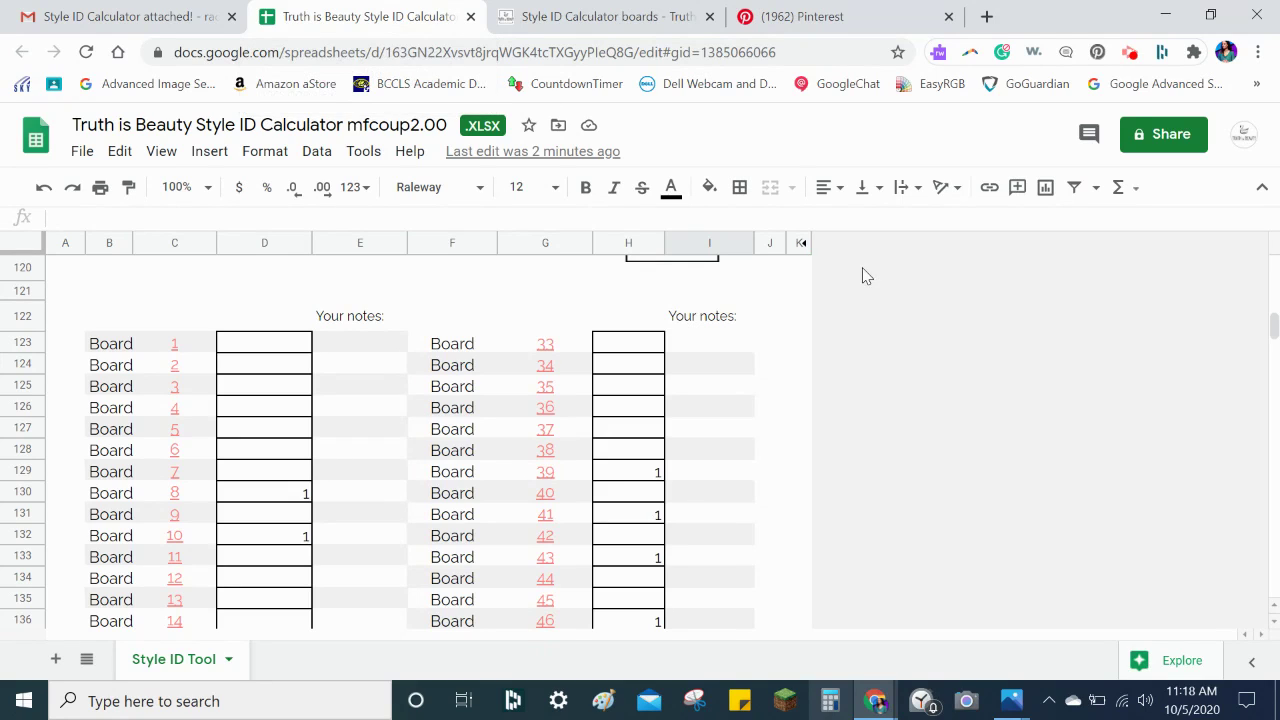
{"action": "left_click", "coordinate": [1133, 56]}
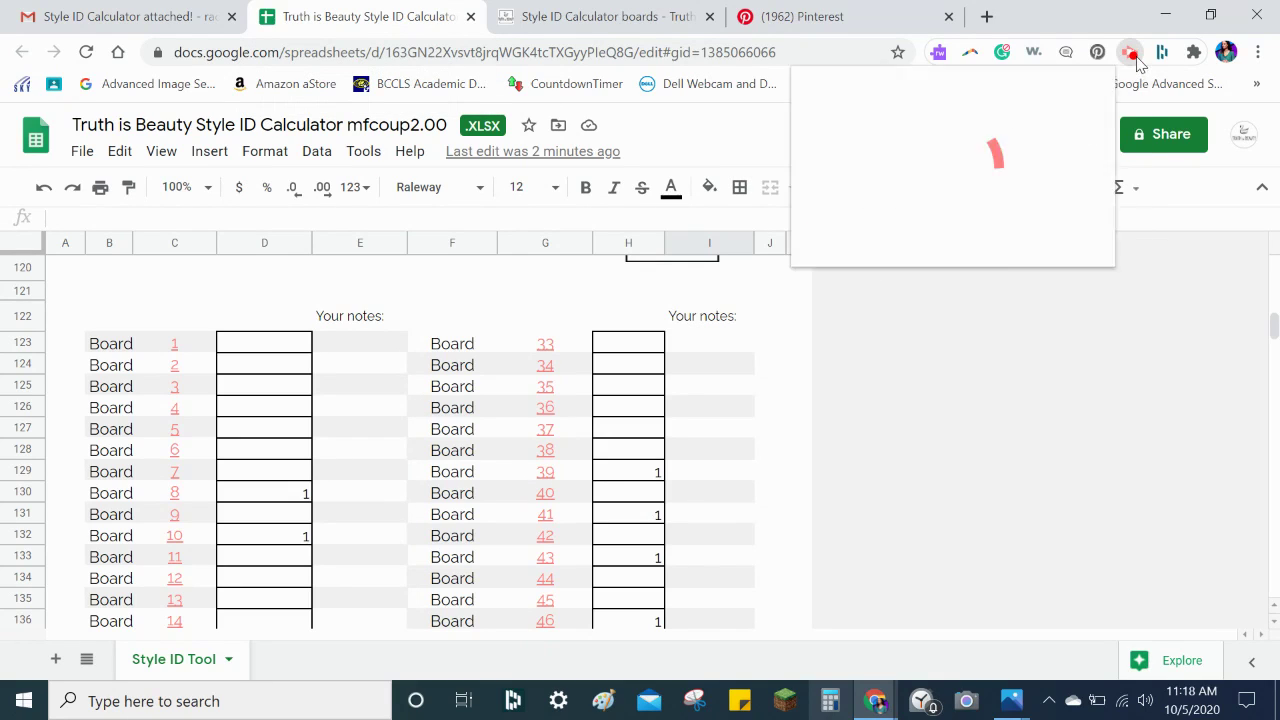